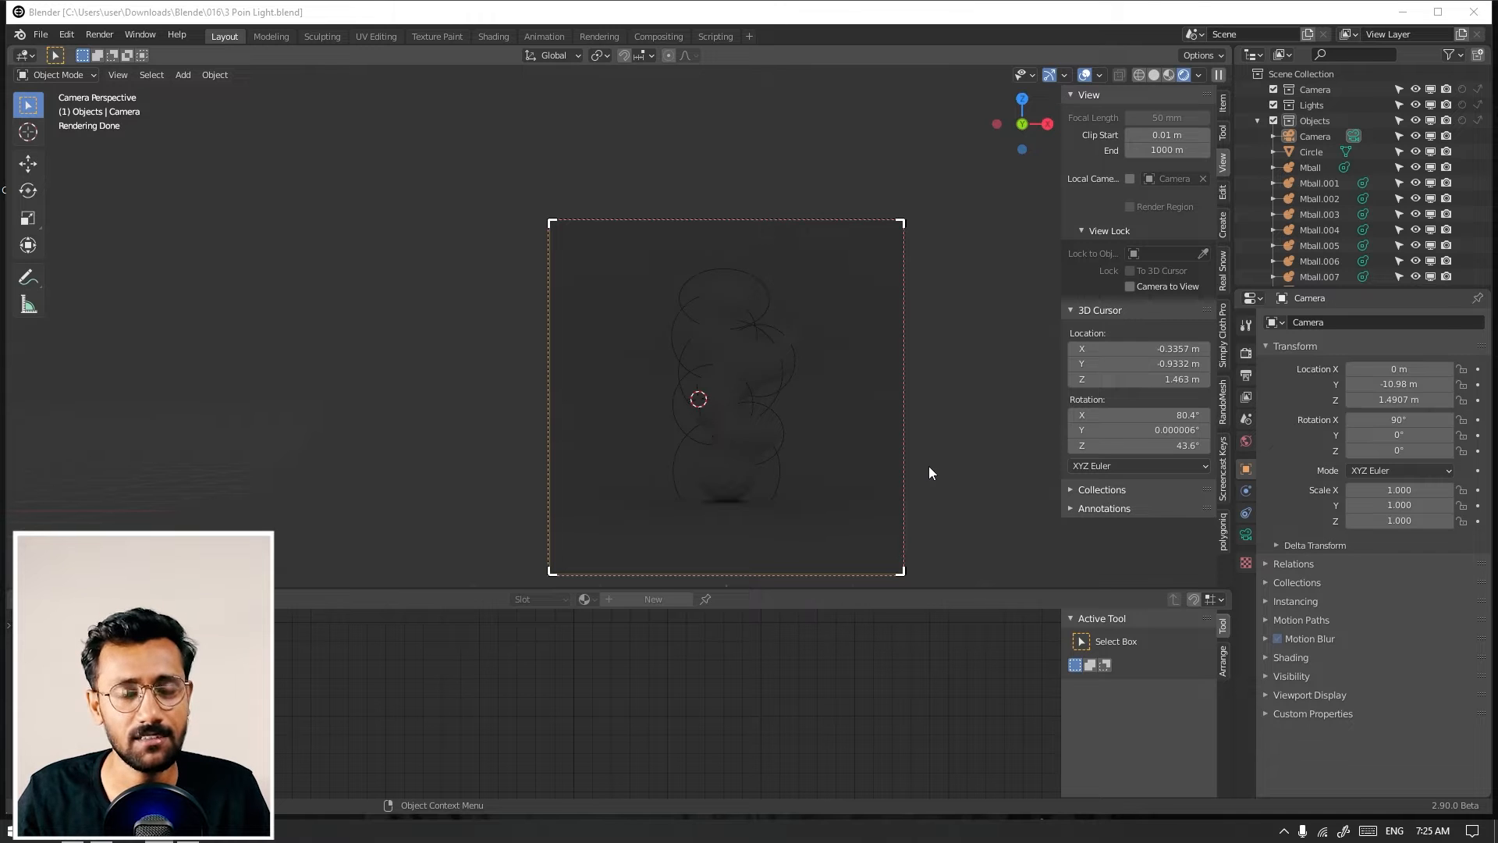
pyautogui.moveTo(948, 379); pyautogui.dragTo(938, 344)
pyautogui.keyDown('shift'); pyautogui.moveTo(942, 380); pyautogui.dragTo(938, 369, button='middle'); pyautogui.keyUp('shift')
pyautogui.click(815, 136)
pyautogui.keyDown('shift'); pyautogui.moveTo(842, 214); pyautogui.dragTo(851, 209, button='middle'); pyautogui.keyUp('shift')
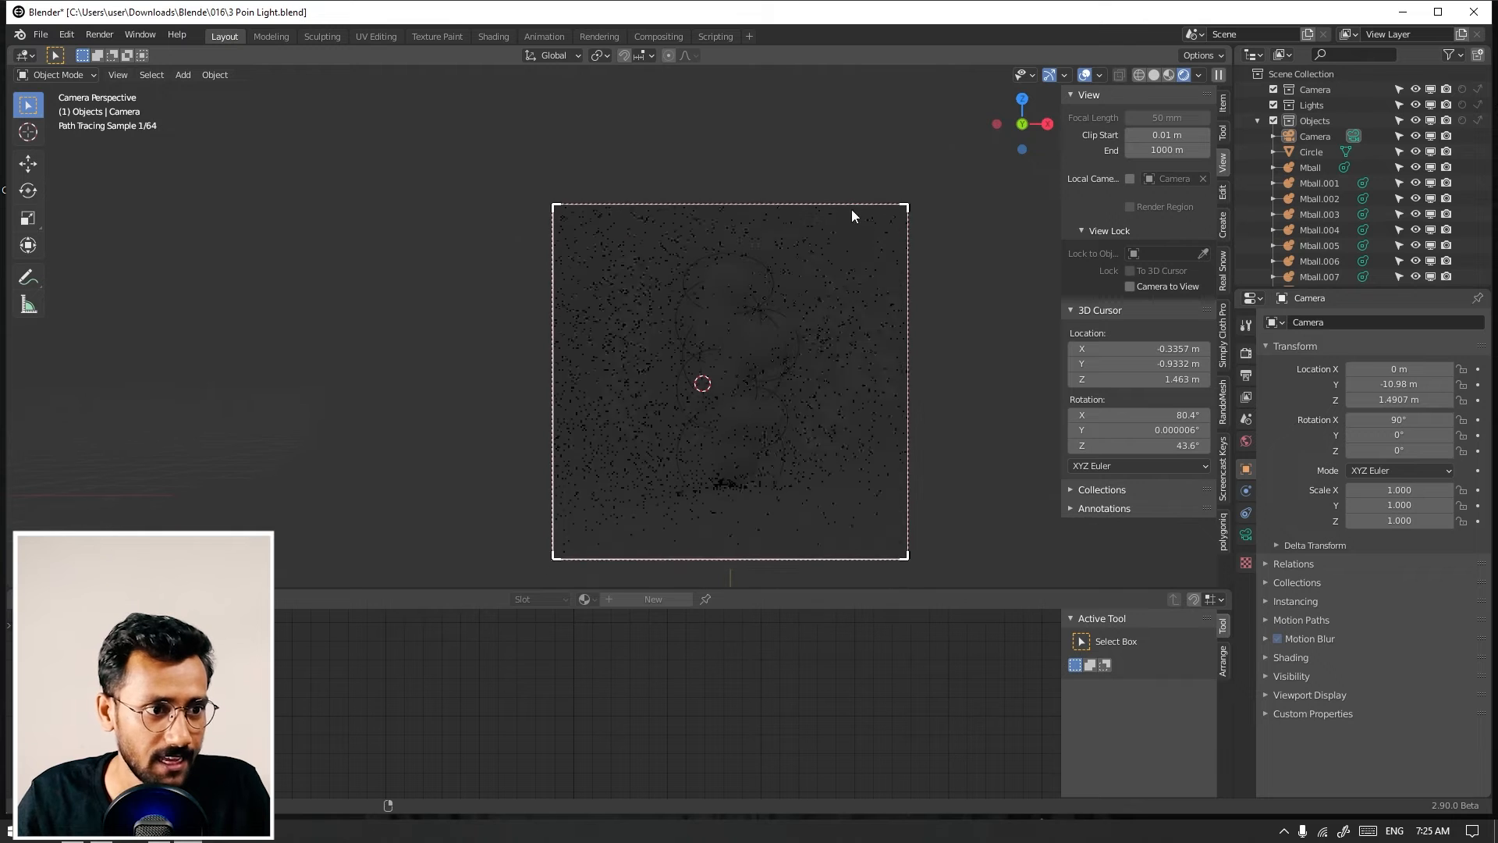
pyautogui.keyDown('shift'); pyautogui.moveTo(865, 287); pyautogui.dragTo(863, 283, button='middle'); pyautogui.keyUp('shift')
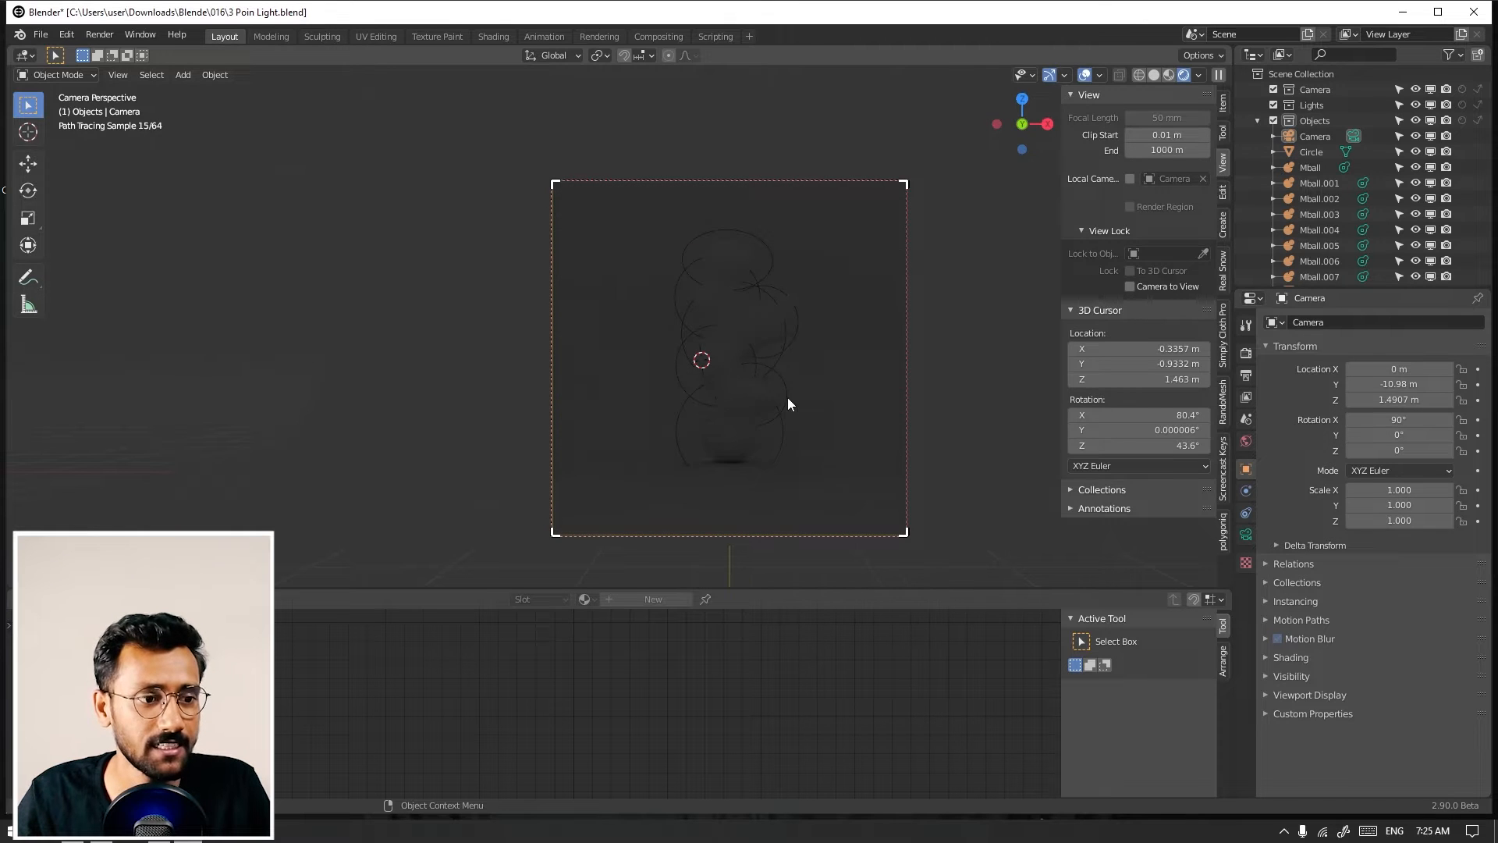
# - Switch the viewport to solid shading and leave the camera view to see the camera, figure and backdrop in perspective
pyautogui.press('z')
pyautogui.click(1022, 416)
pyautogui.moveTo(896, 342); pyautogui.dragTo(485, 372, button='middle')
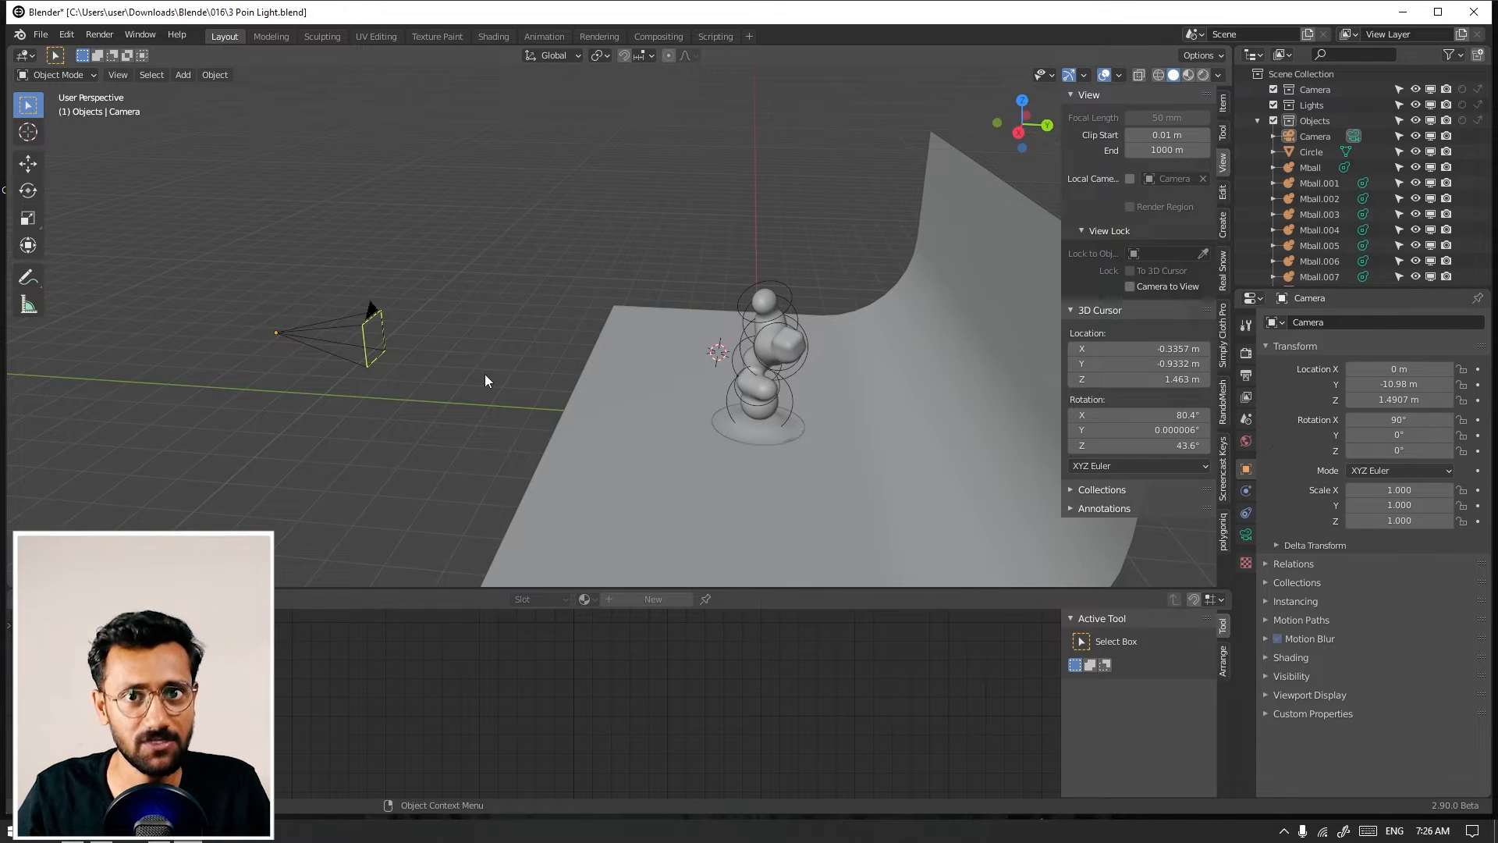
pyautogui.moveTo(484, 373); pyautogui.dragTo(466, 424, button='middle')
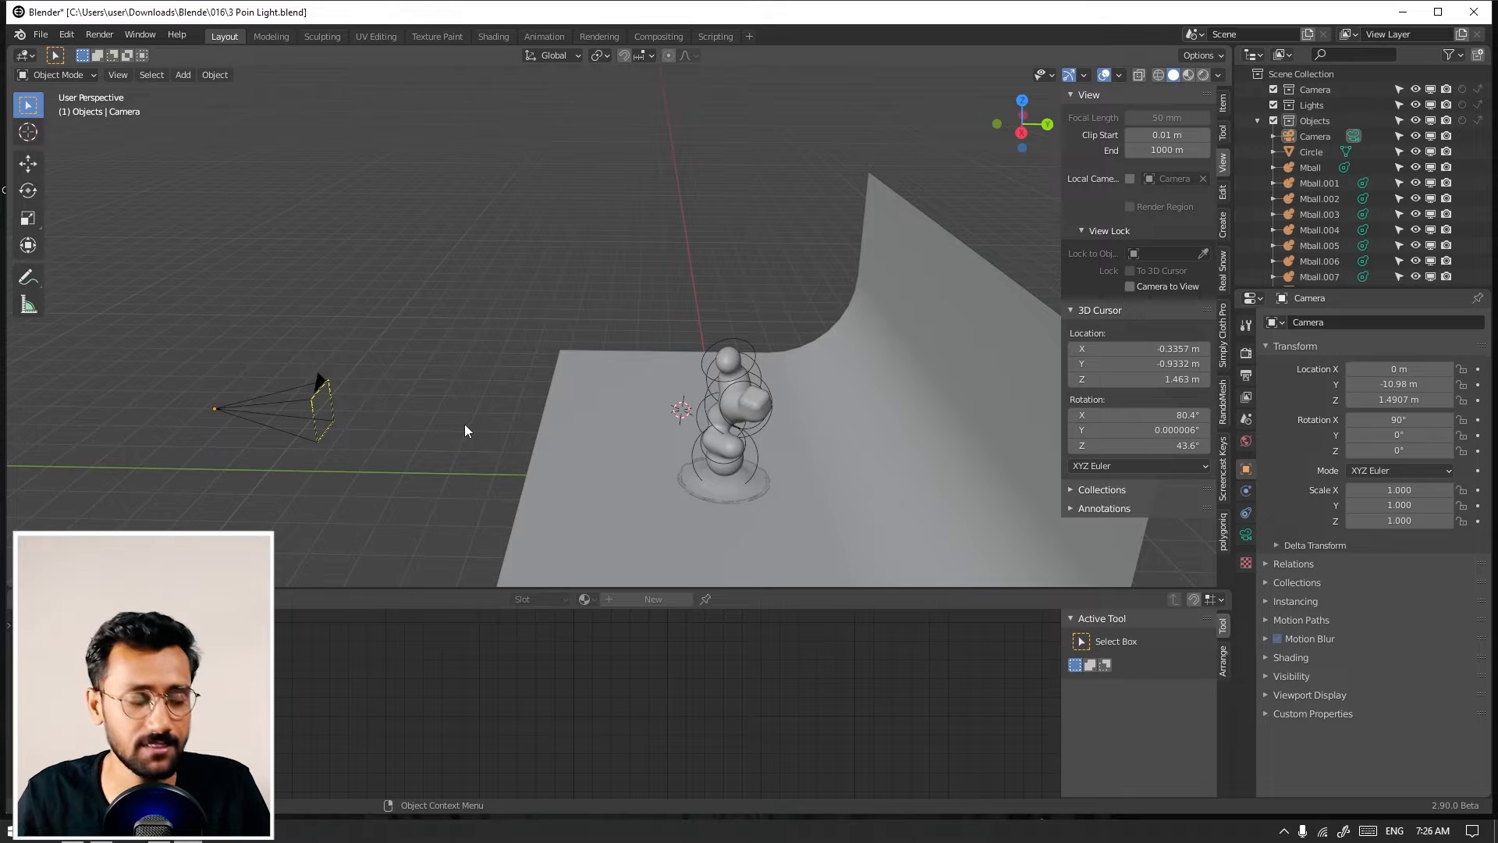
pyautogui.moveTo(660, 398); pyautogui.dragTo(688, 410, button='middle')
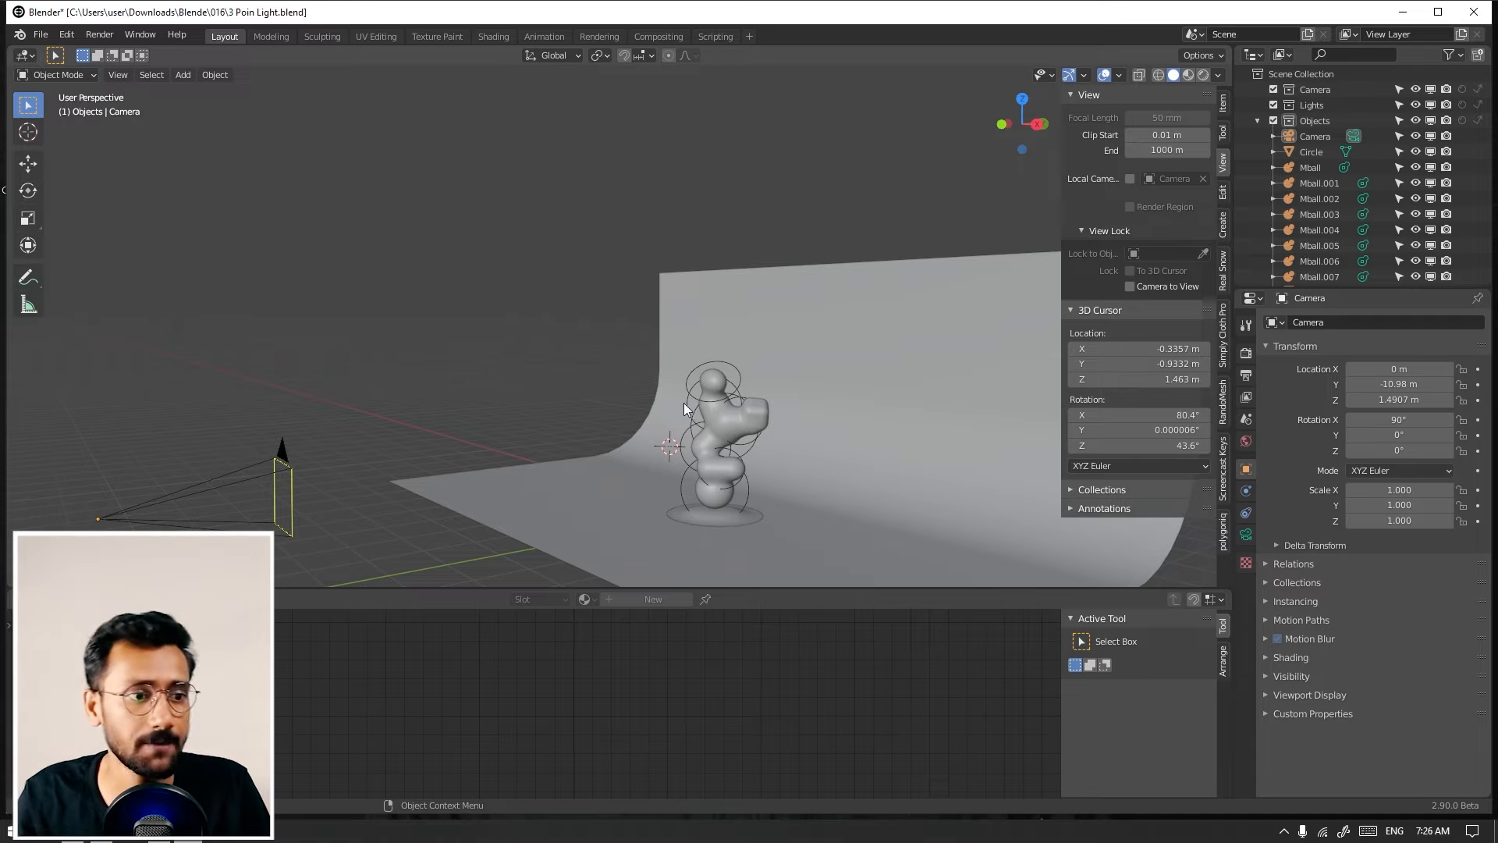
# - Add an area light to the scene and reset its location to the world origin
pyautogui.moveTo(684, 402); pyautogui.dragTo(640, 297, button='middle')
pyautogui.hotkey('shift', 'a')
pyautogui.moveTo(624, 263)
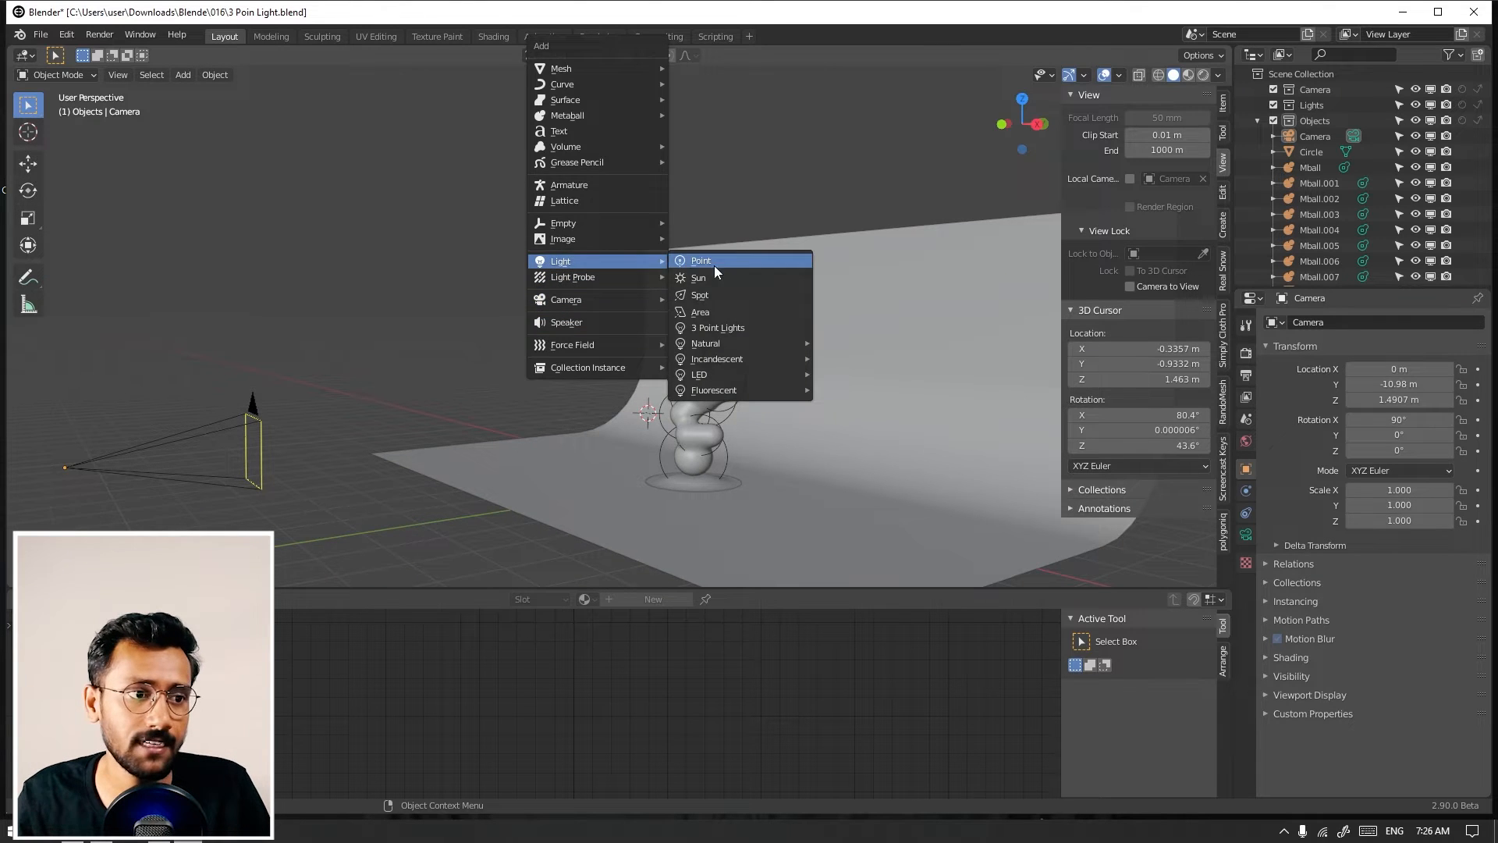
pyautogui.click(728, 308)
pyautogui.moveTo(769, 373)
pyautogui.mouseDown(button='middle')
pyautogui.moveTo(760, 357)
pyautogui.moveTo(766, 398)
pyautogui.mouseUp(button='middle')
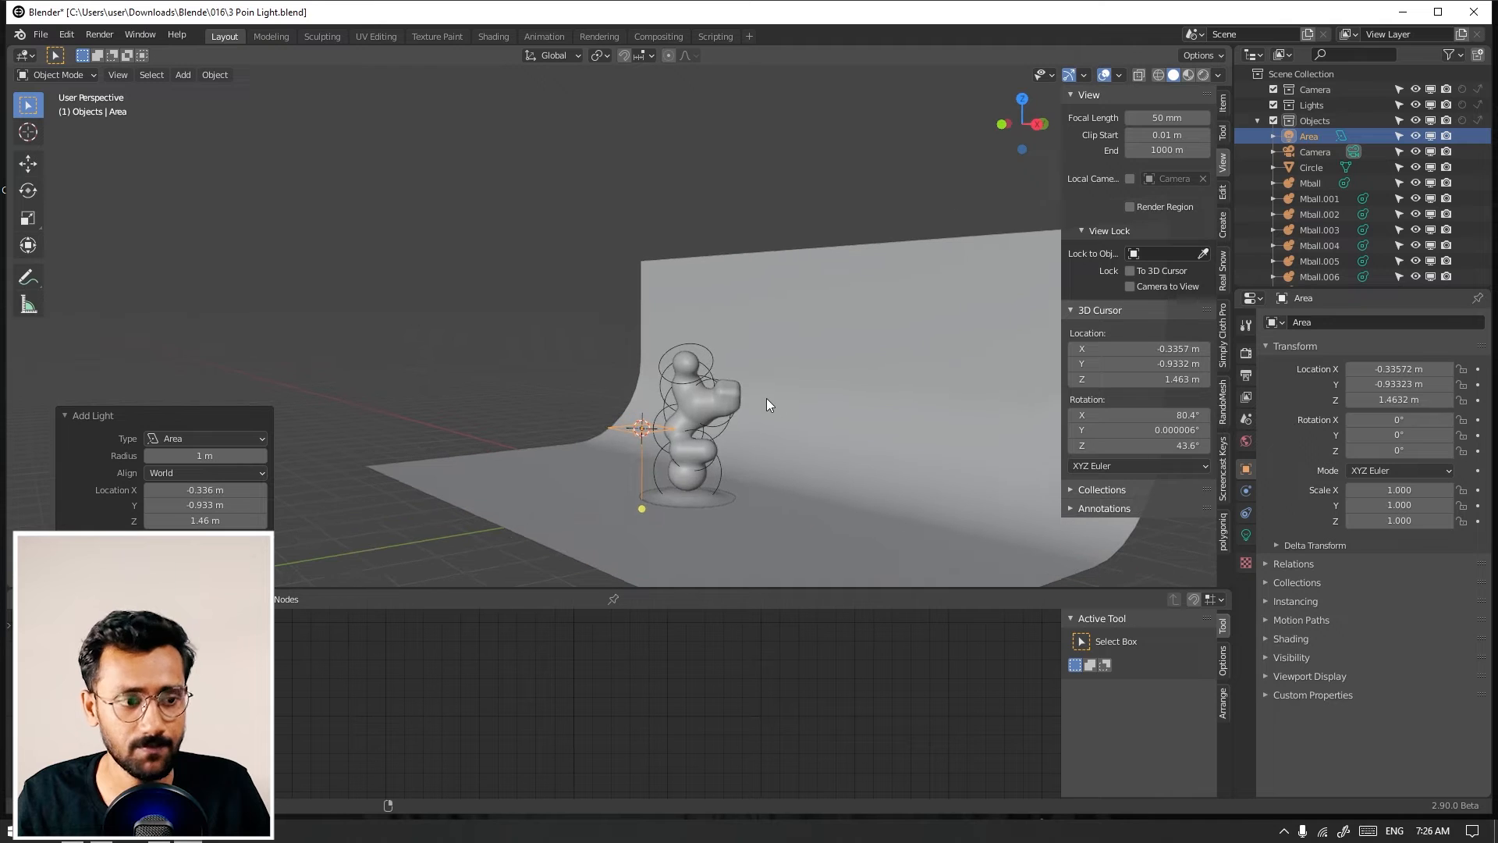
pyautogui.hotkey('alt', 'g')
# - Rotate the area light 90° about the X axis and 90° about the Z axis
pyautogui.write('rx90')
pyautogui.press('Return')
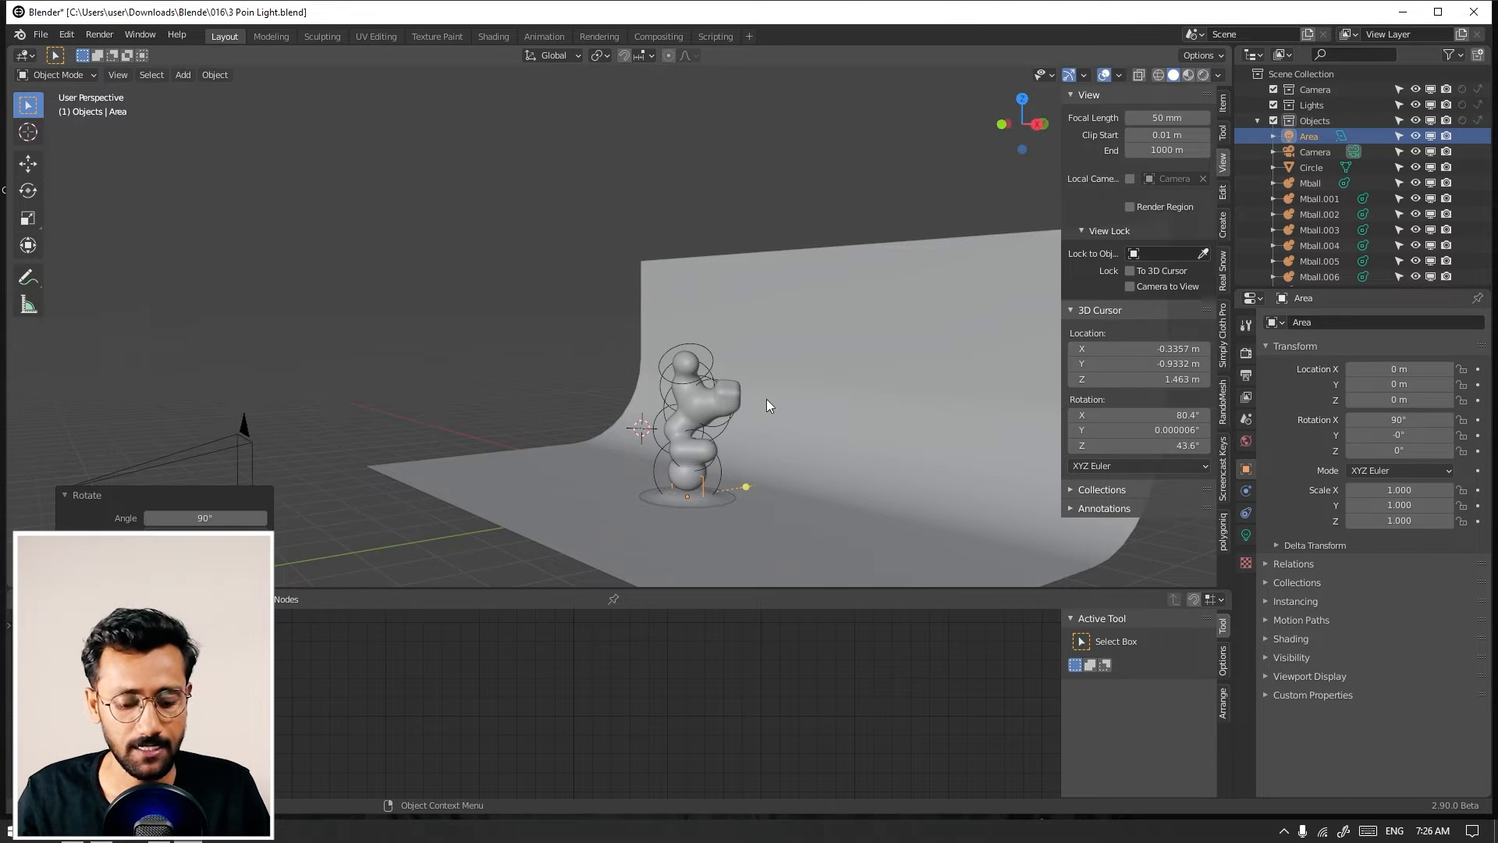
pyautogui.press('r')
pyautogui.press('x')
pyautogui.write('z')
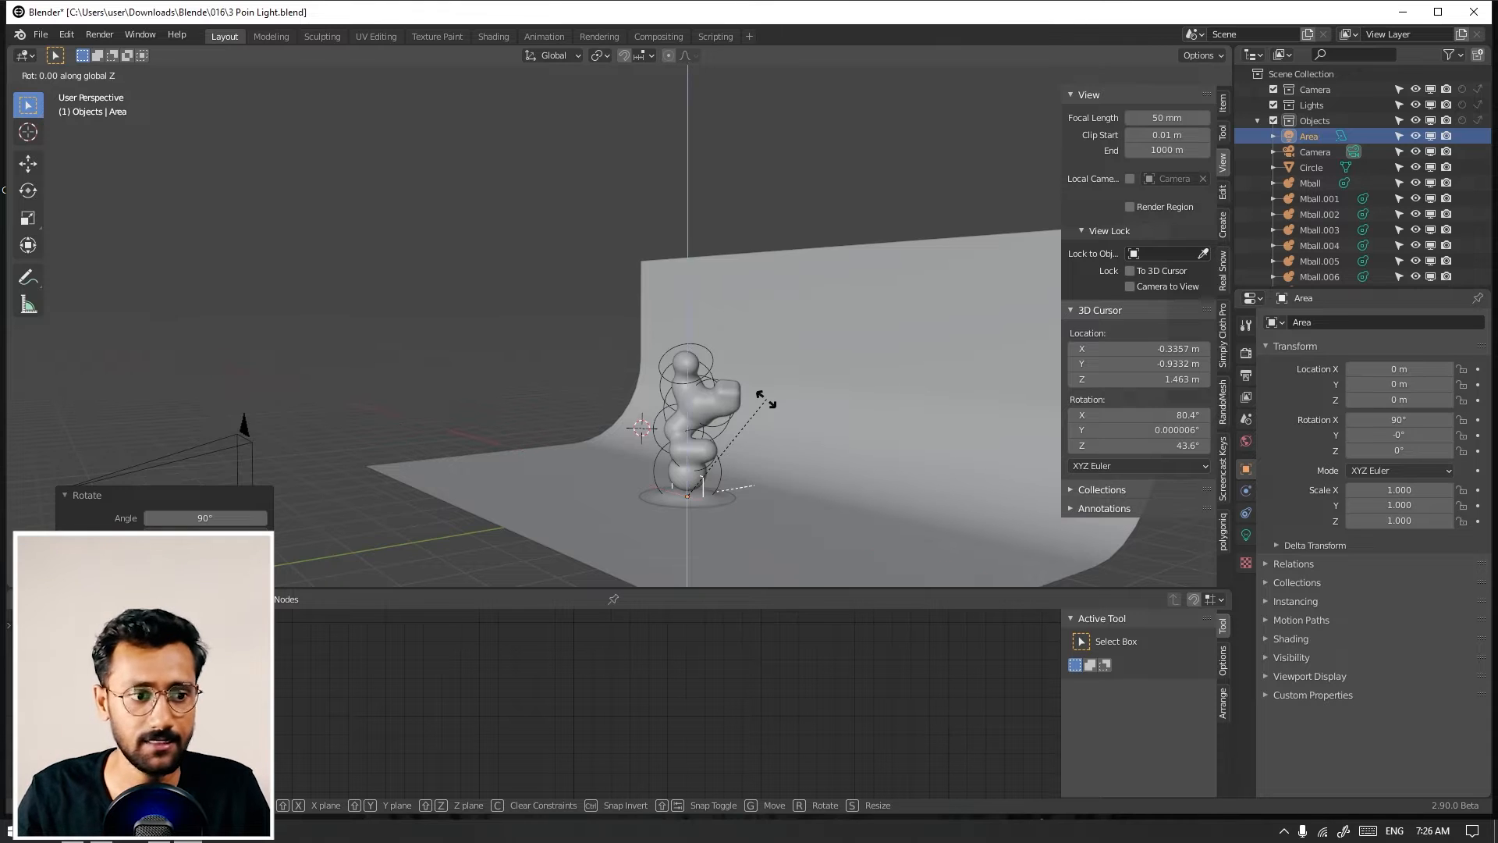
pyautogui.write('90')
pyautogui.press('Return')
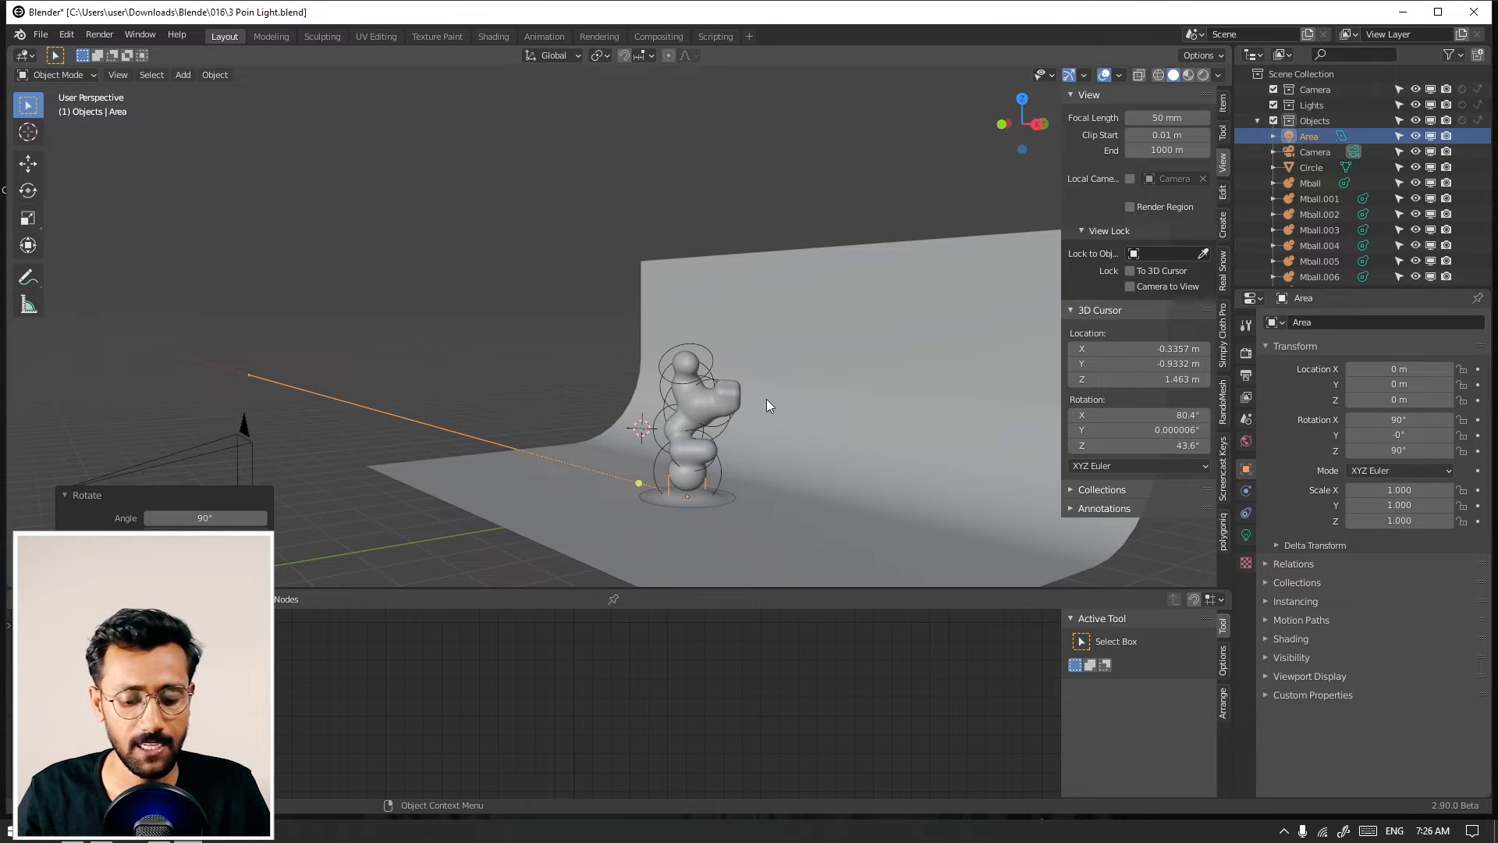
# - Move the area light 2 m up along Z and 3 m along X, beside the figure
pyautogui.write('gz2')
pyautogui.press('Return')
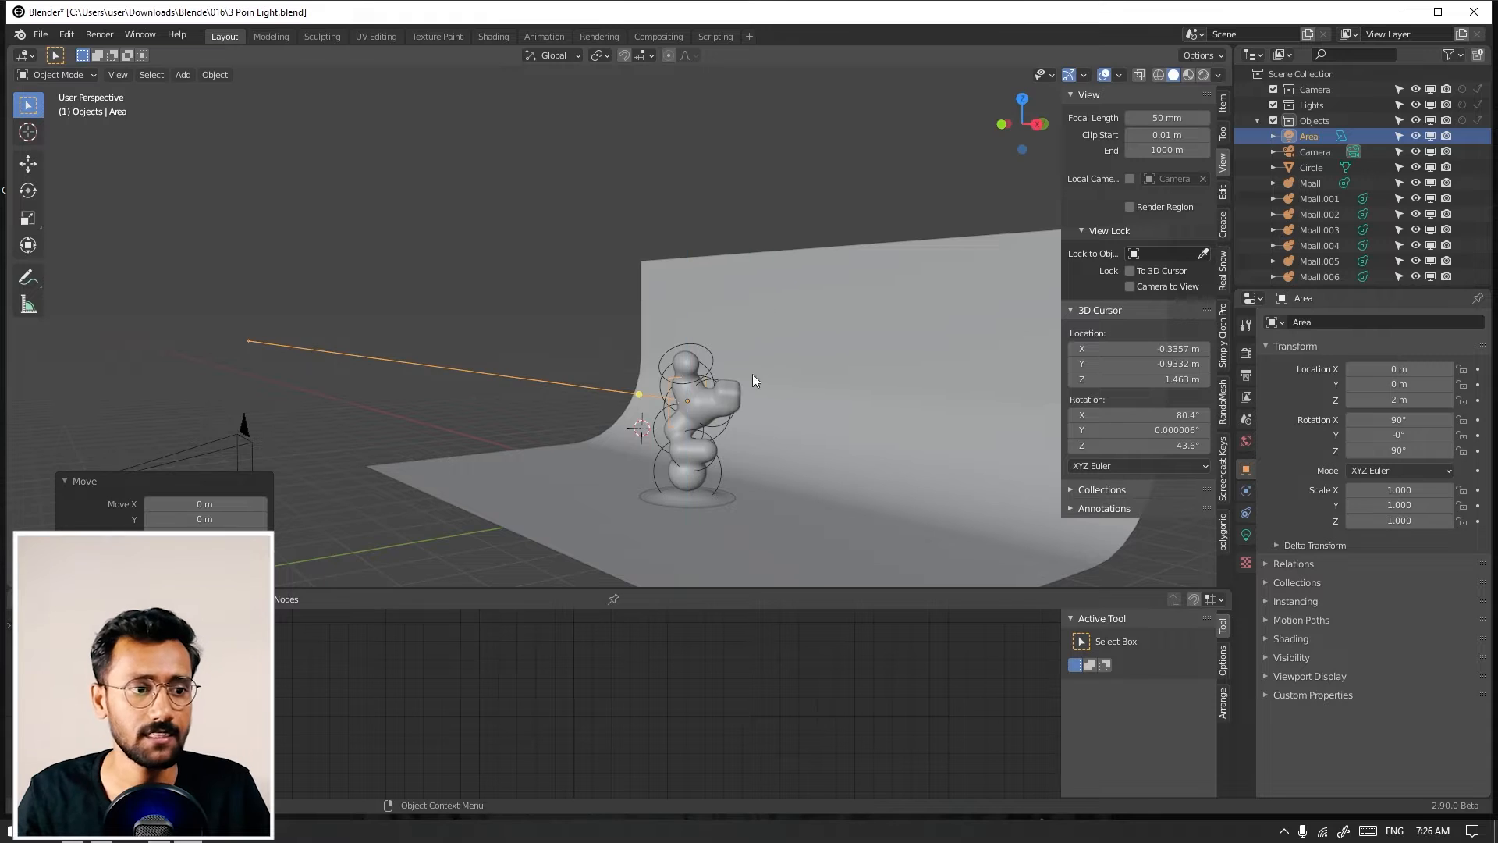
pyautogui.moveTo(752, 373); pyautogui.dragTo(737, 401, button='middle')
pyautogui.press('g')
pyautogui.press('x')
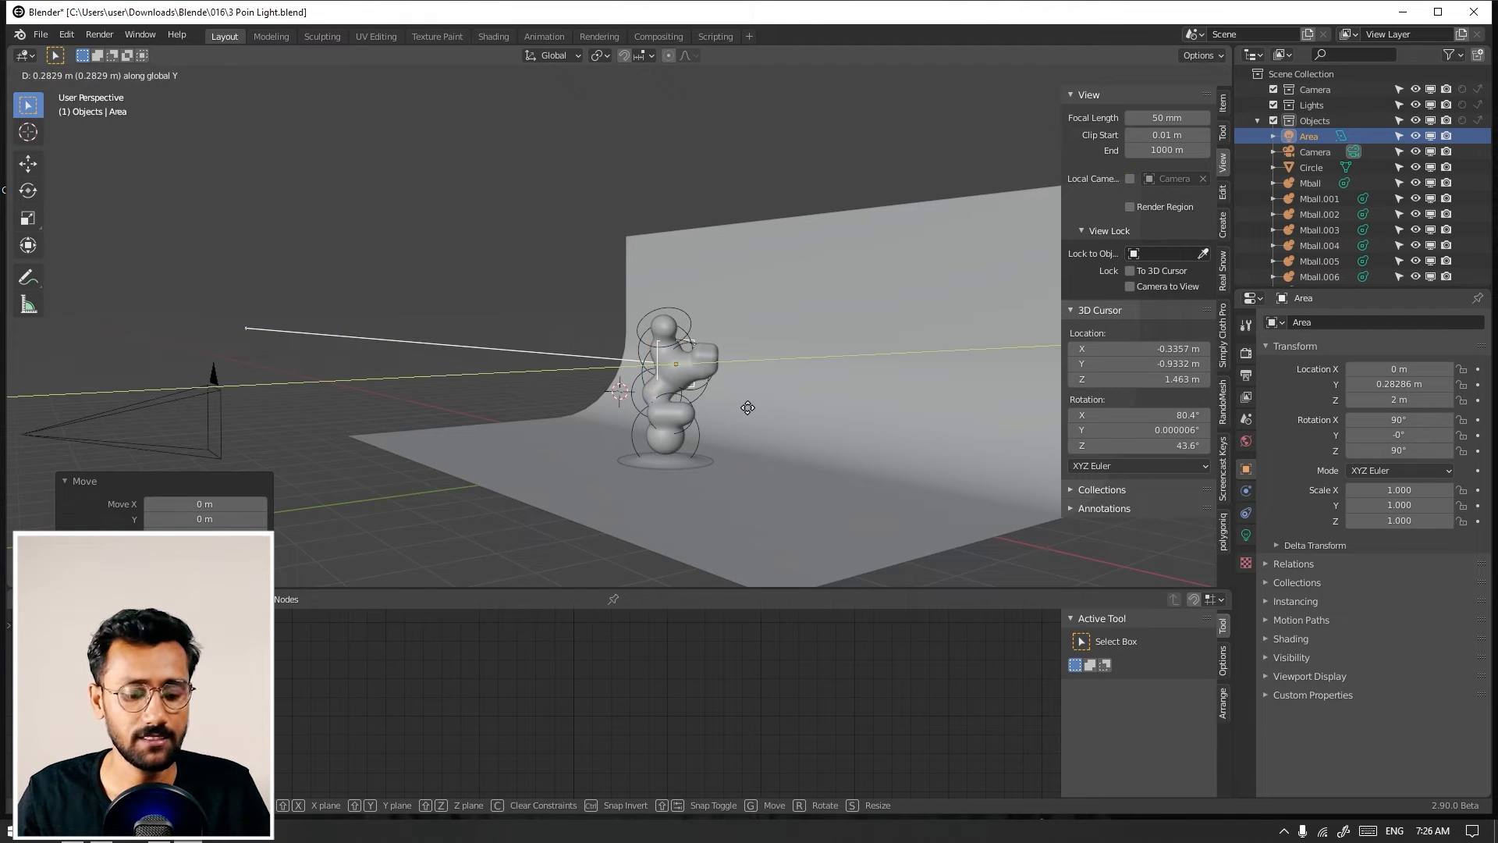
pyautogui.write('3')
pyautogui.press('Return')
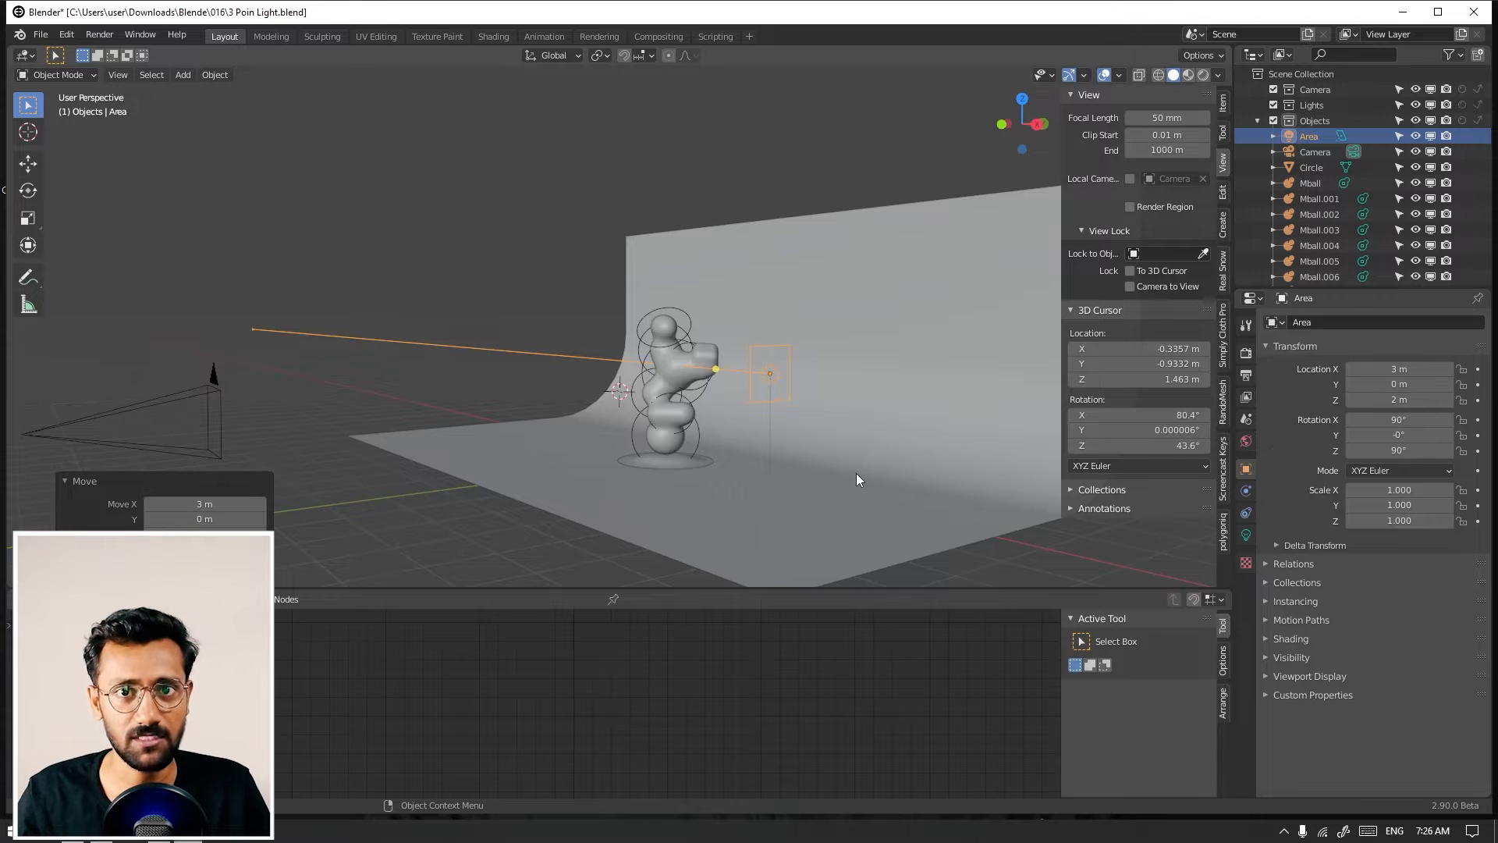
# - Show the camera view with rendered shading and enlarge the area light to a size of about 3.22 m
pyautogui.press('KP_1')
pyautogui.press('KP_Decimal')
pyautogui.scroll(-5, 858, 460)
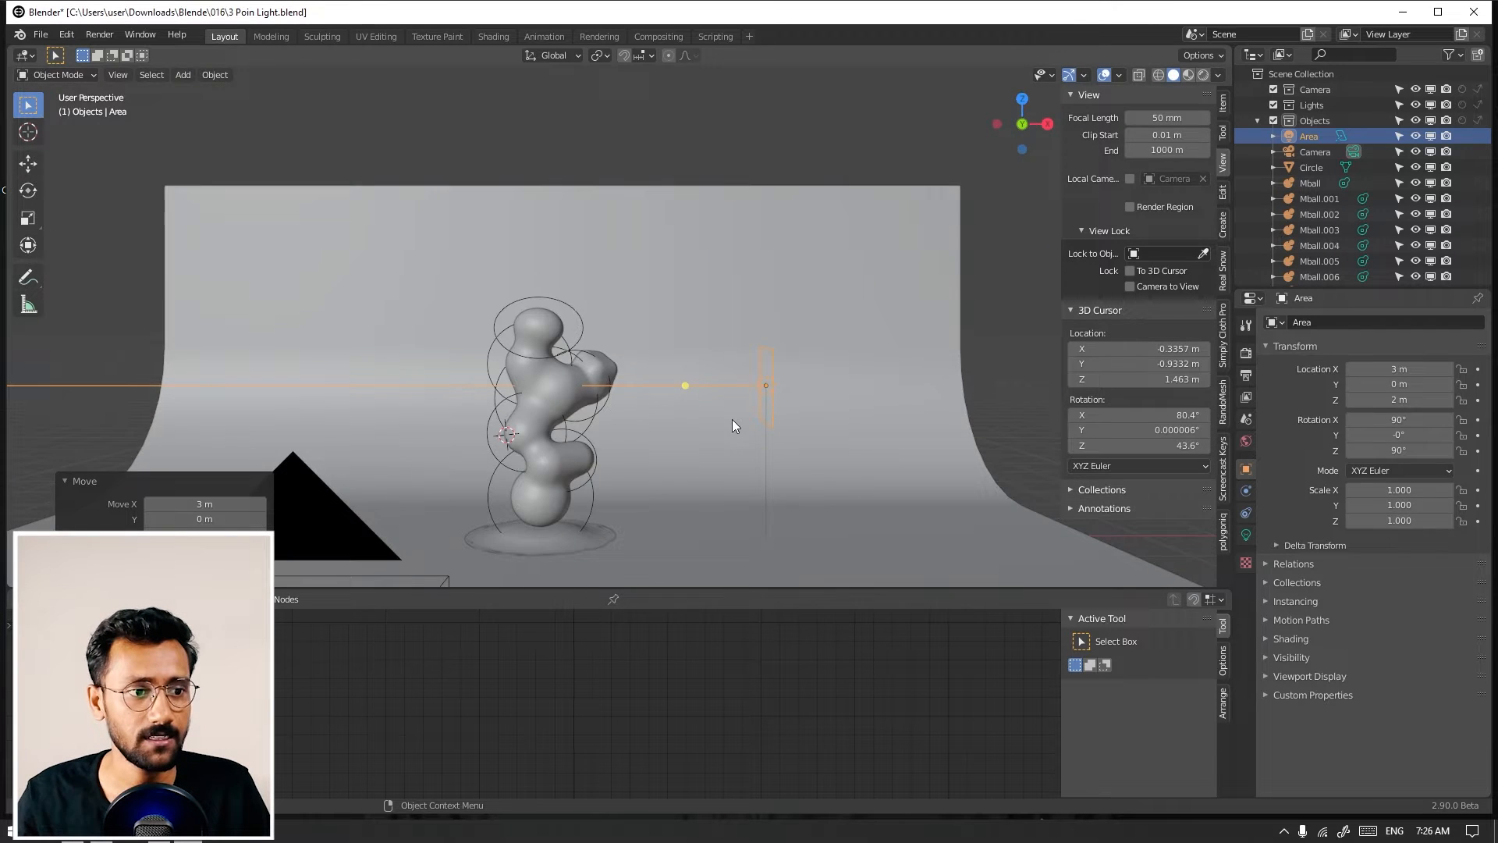
pyautogui.press('KP_0')
pyautogui.press('Home')
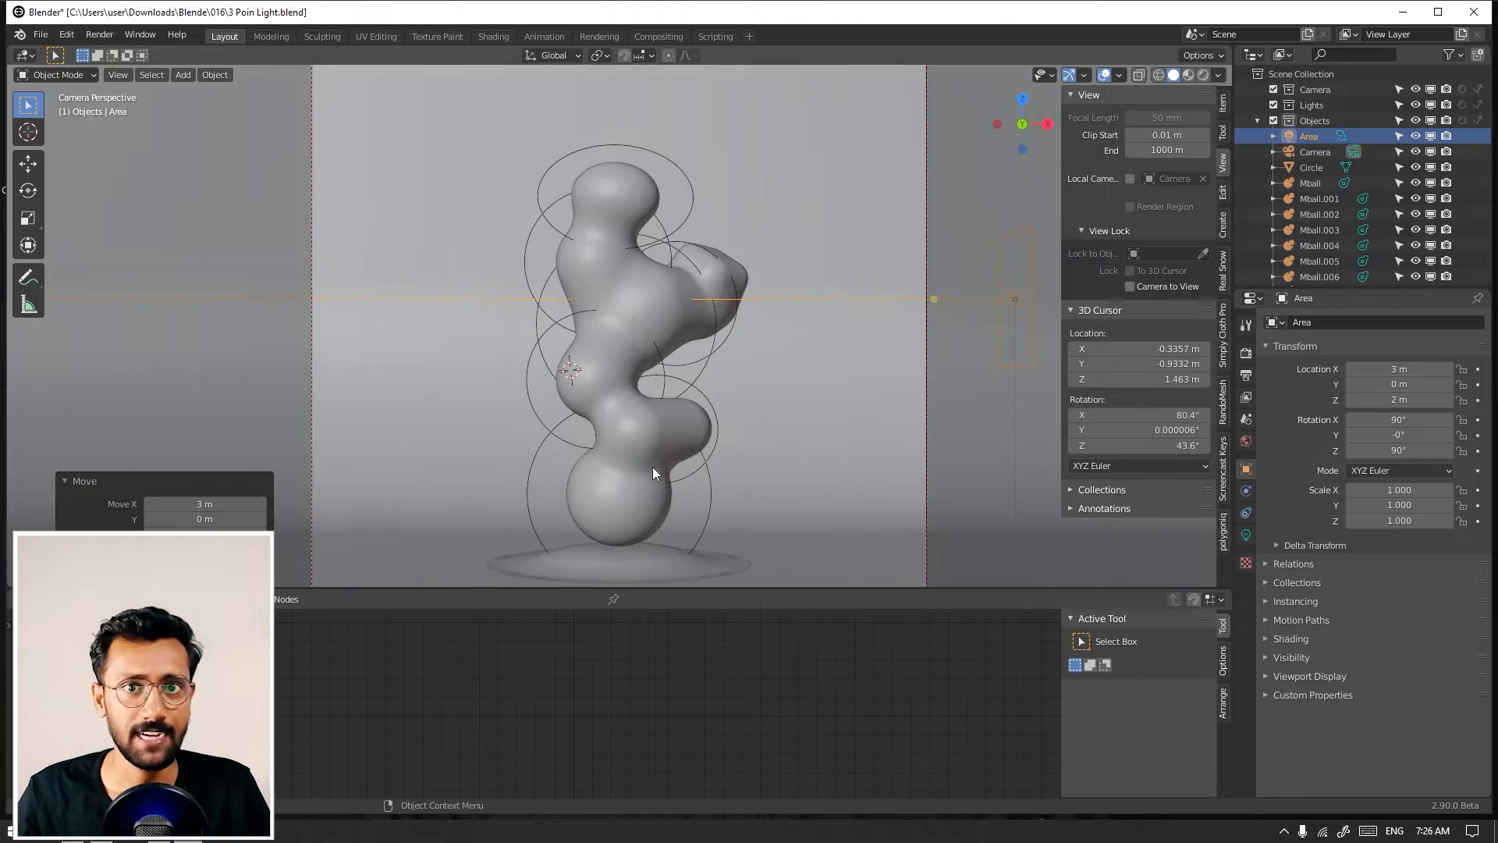
pyautogui.press('z')
pyautogui.click(856, 454)
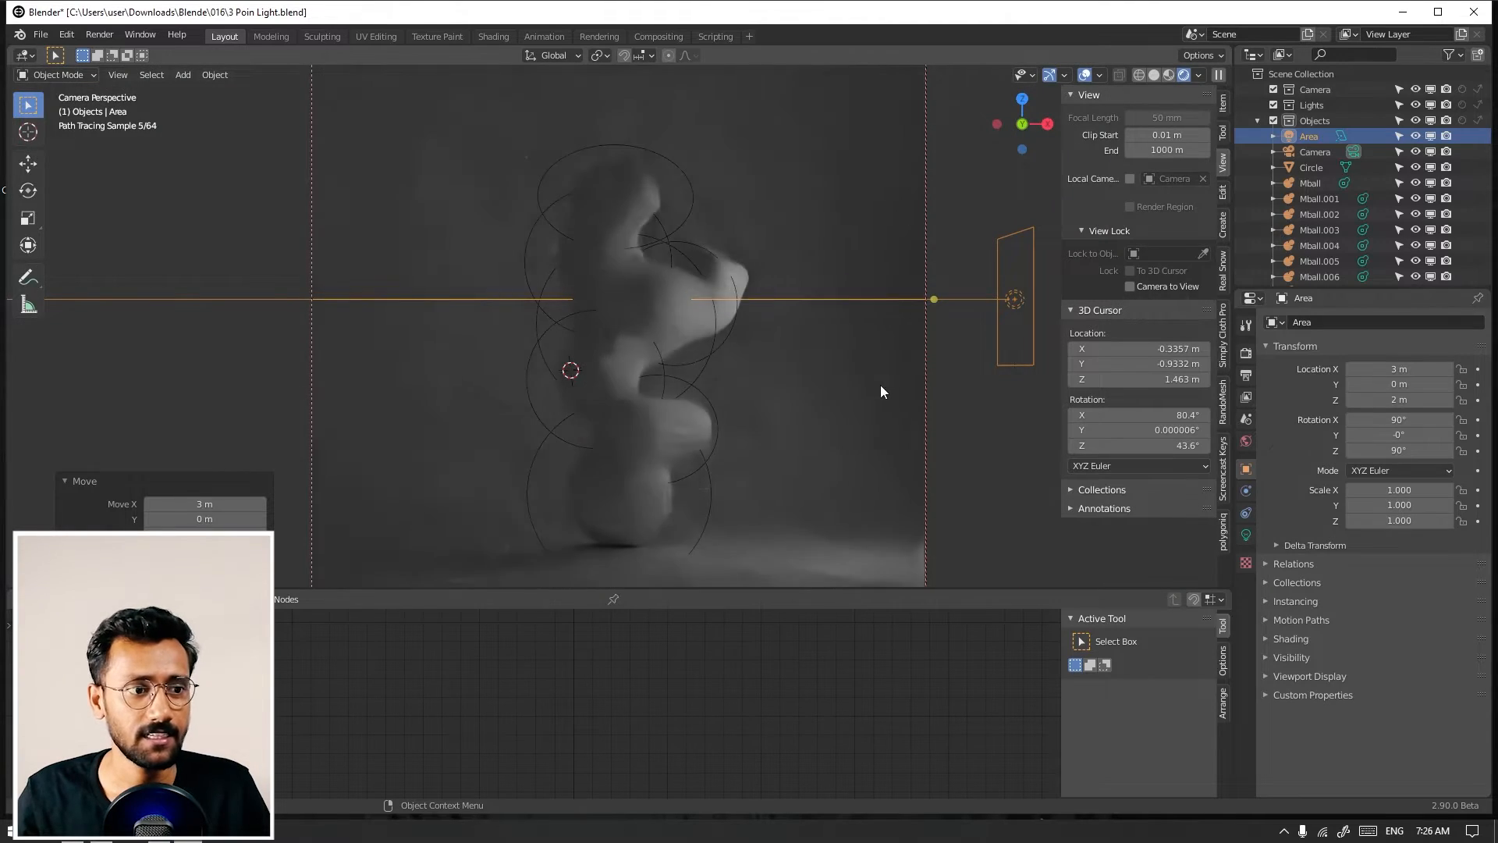
pyautogui.keyDown('shift'); pyautogui.moveTo(808, 370); pyautogui.dragTo(798, 378, button='middle'); pyautogui.keyUp('shift')
pyautogui.moveTo(980, 353); pyautogui.dragTo(1033, 526)
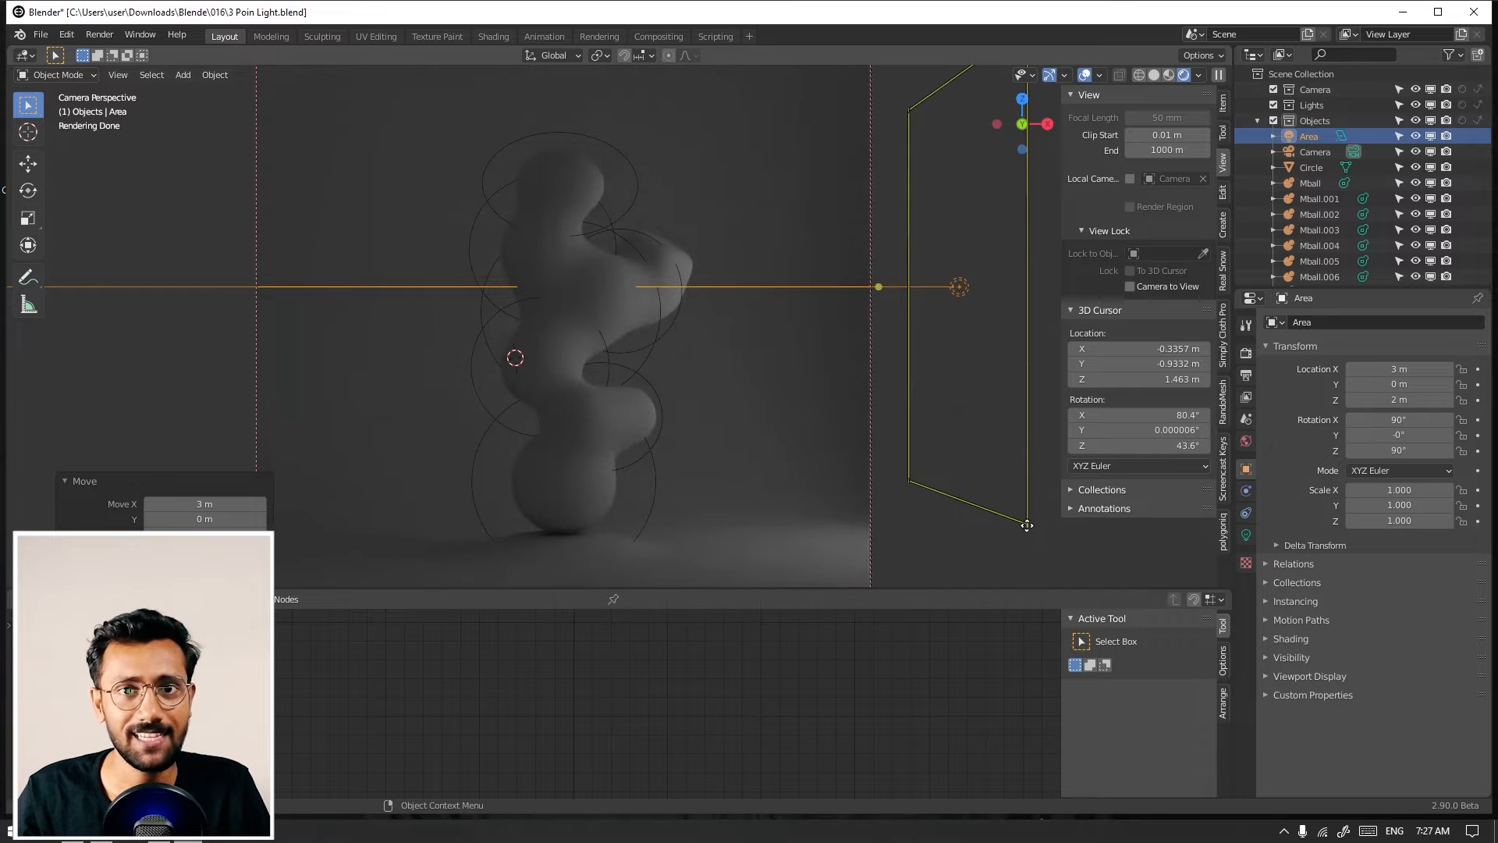
# - Set the area light's power to 30 W and save the file
pyautogui.click(1249, 537)
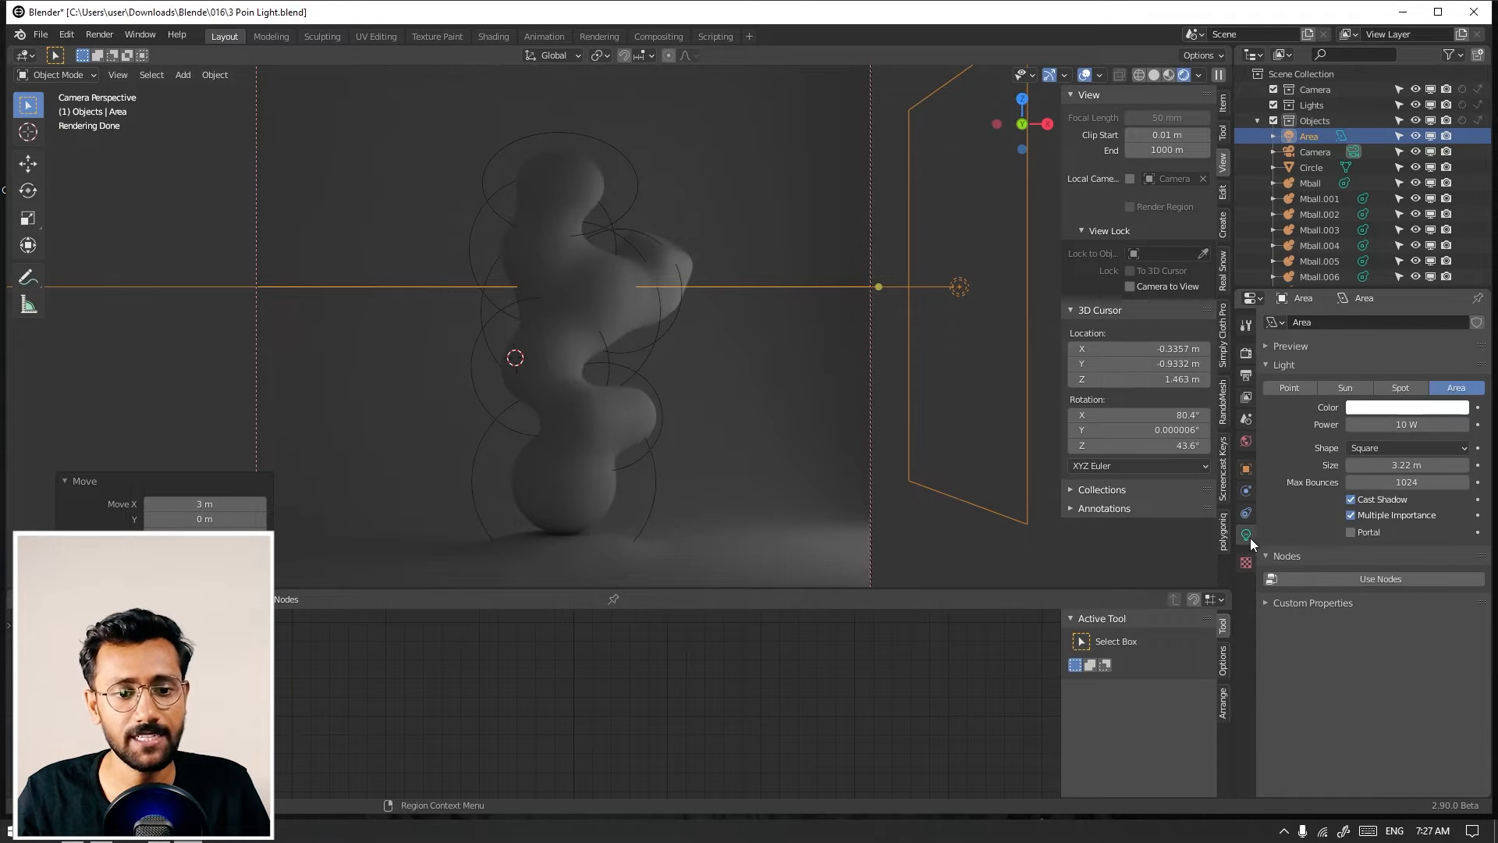
pyautogui.click(1399, 425)
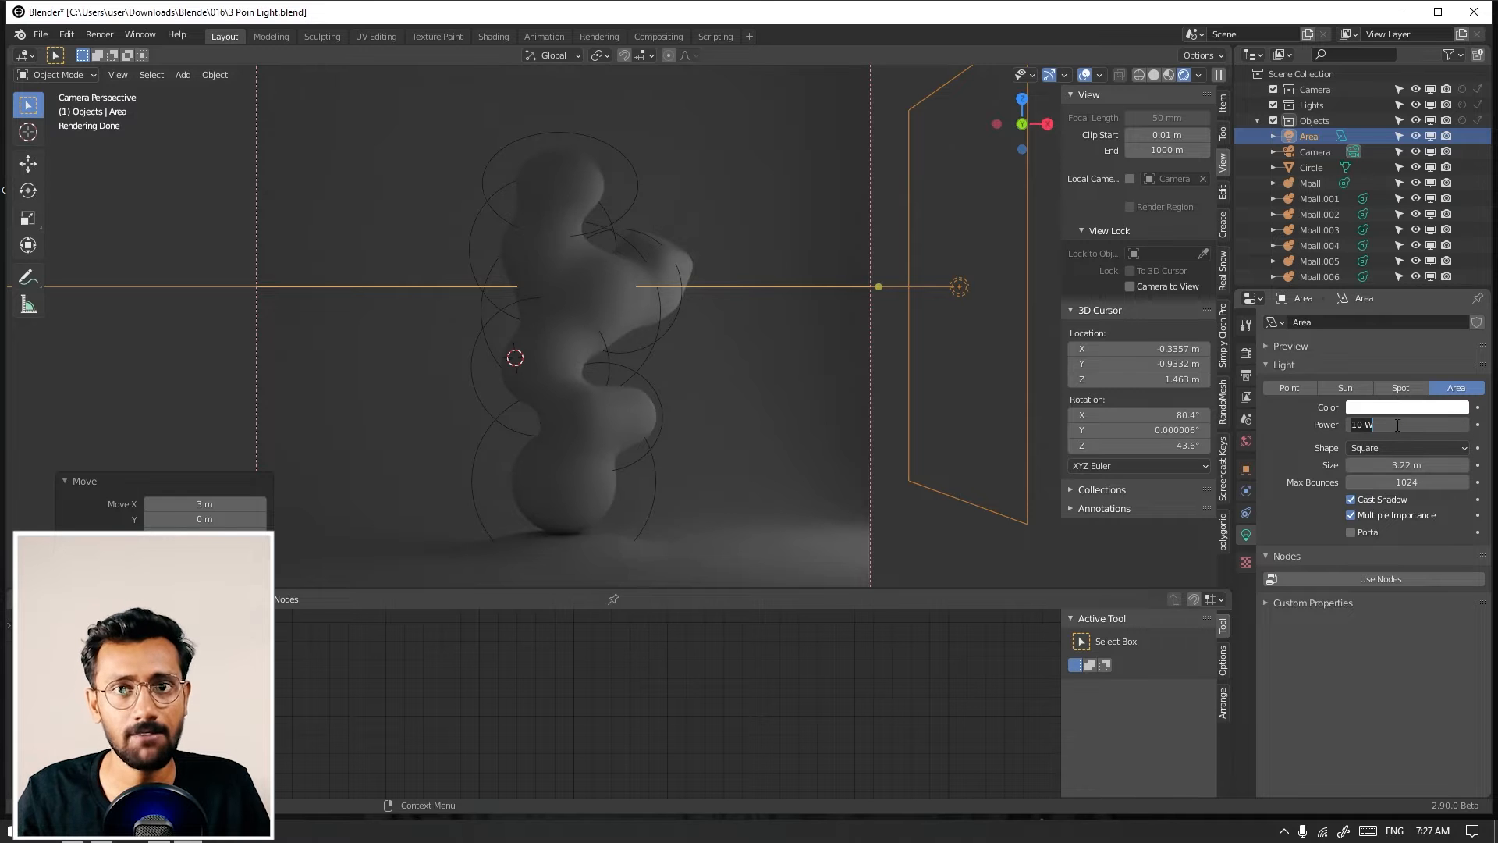
pyautogui.write('100')
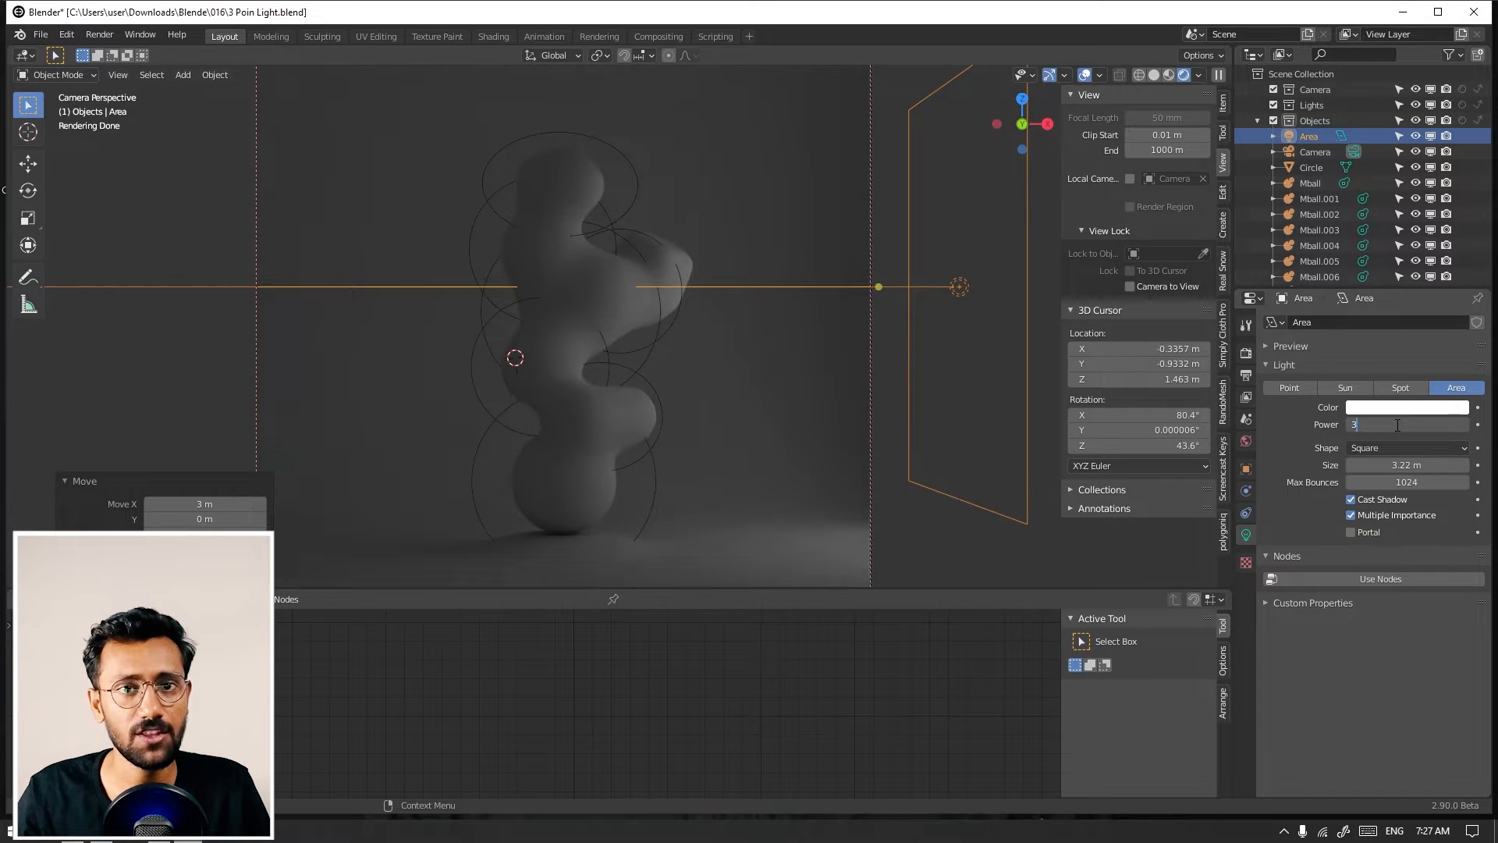
pyautogui.press('Return')
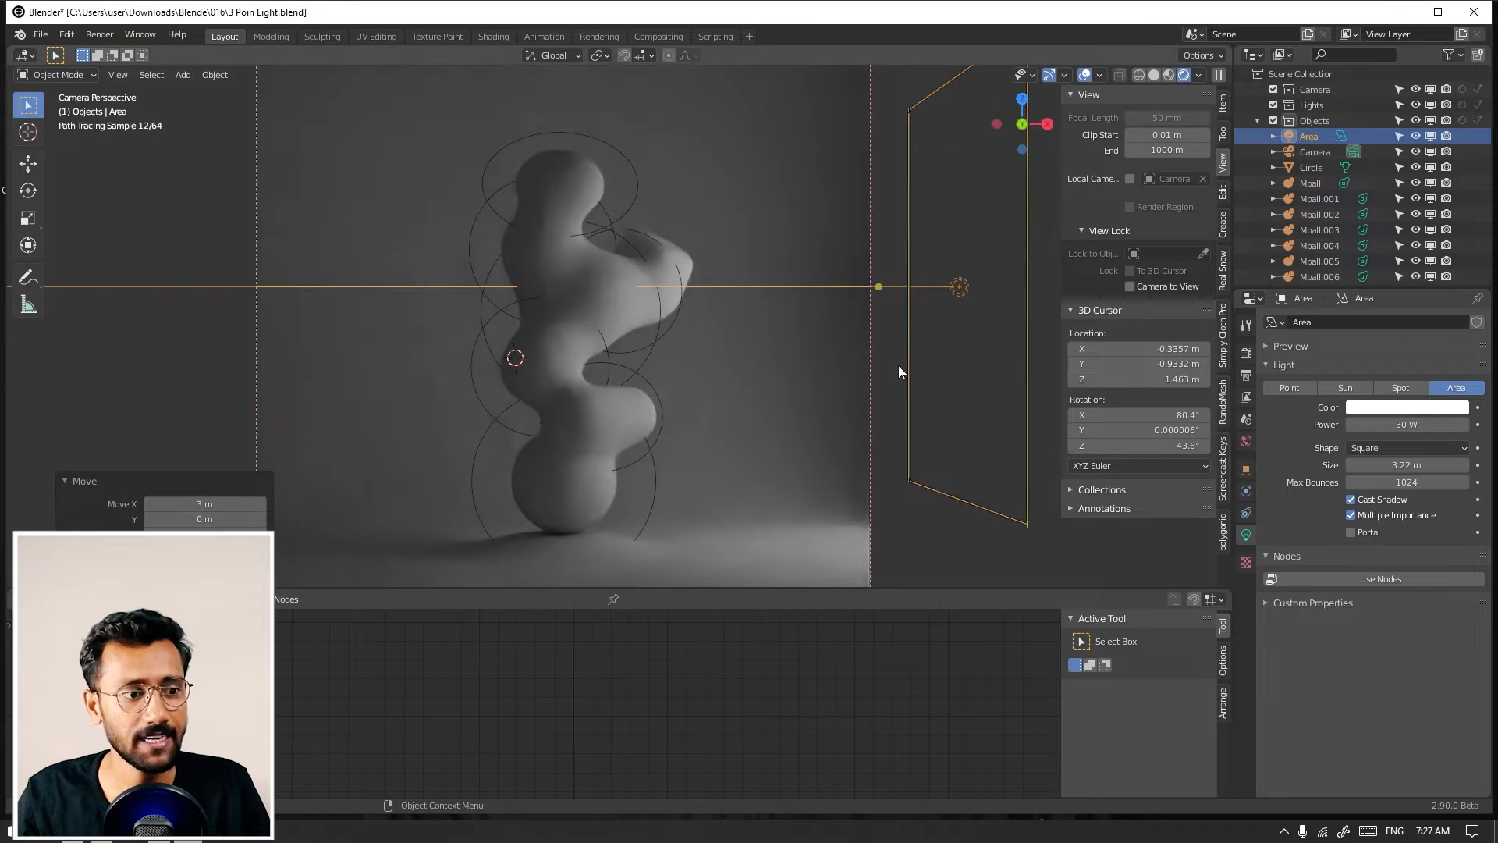
pyautogui.hotkey('ctrl', 's')
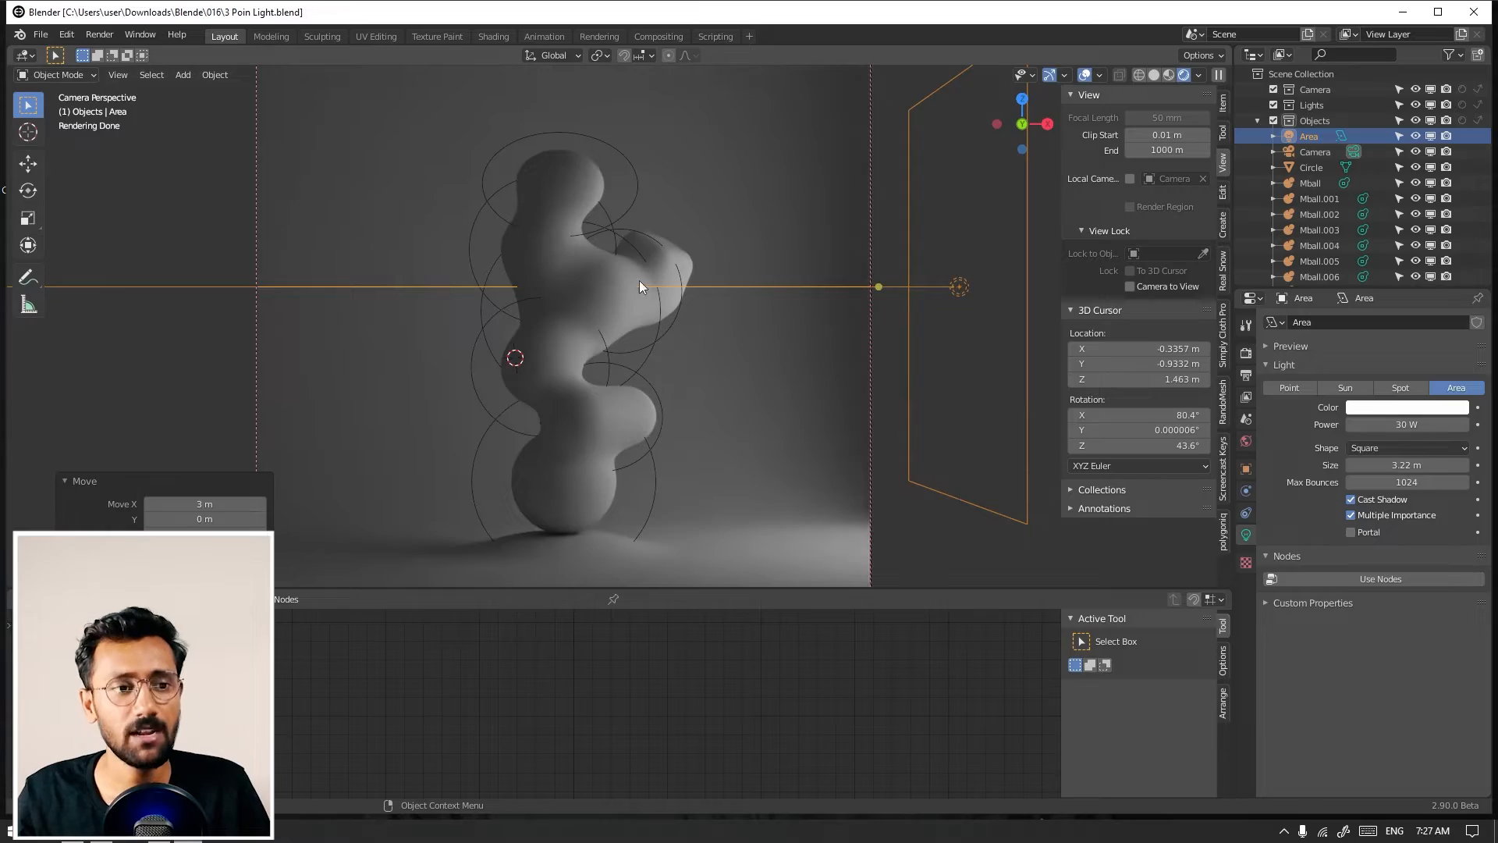
# - Duplicate the area light along X to the opposite side of the figure and rotate the copy 180° about Z
pyautogui.hotkey('shift', 'd')
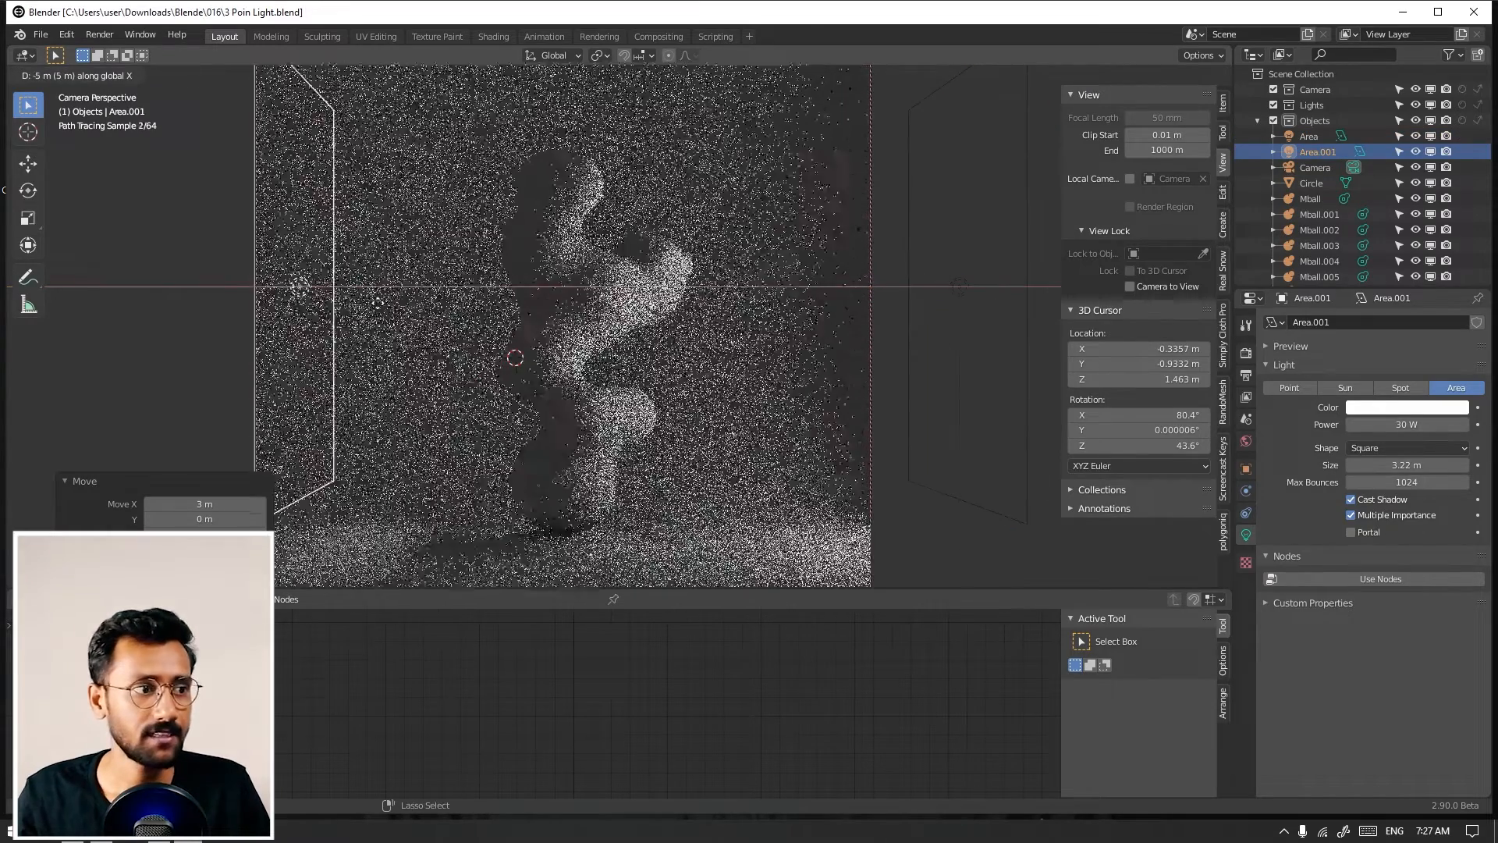
pyautogui.click(202, 322)
pyautogui.press('r')
pyautogui.write('z180')
pyautogui.press('Return')
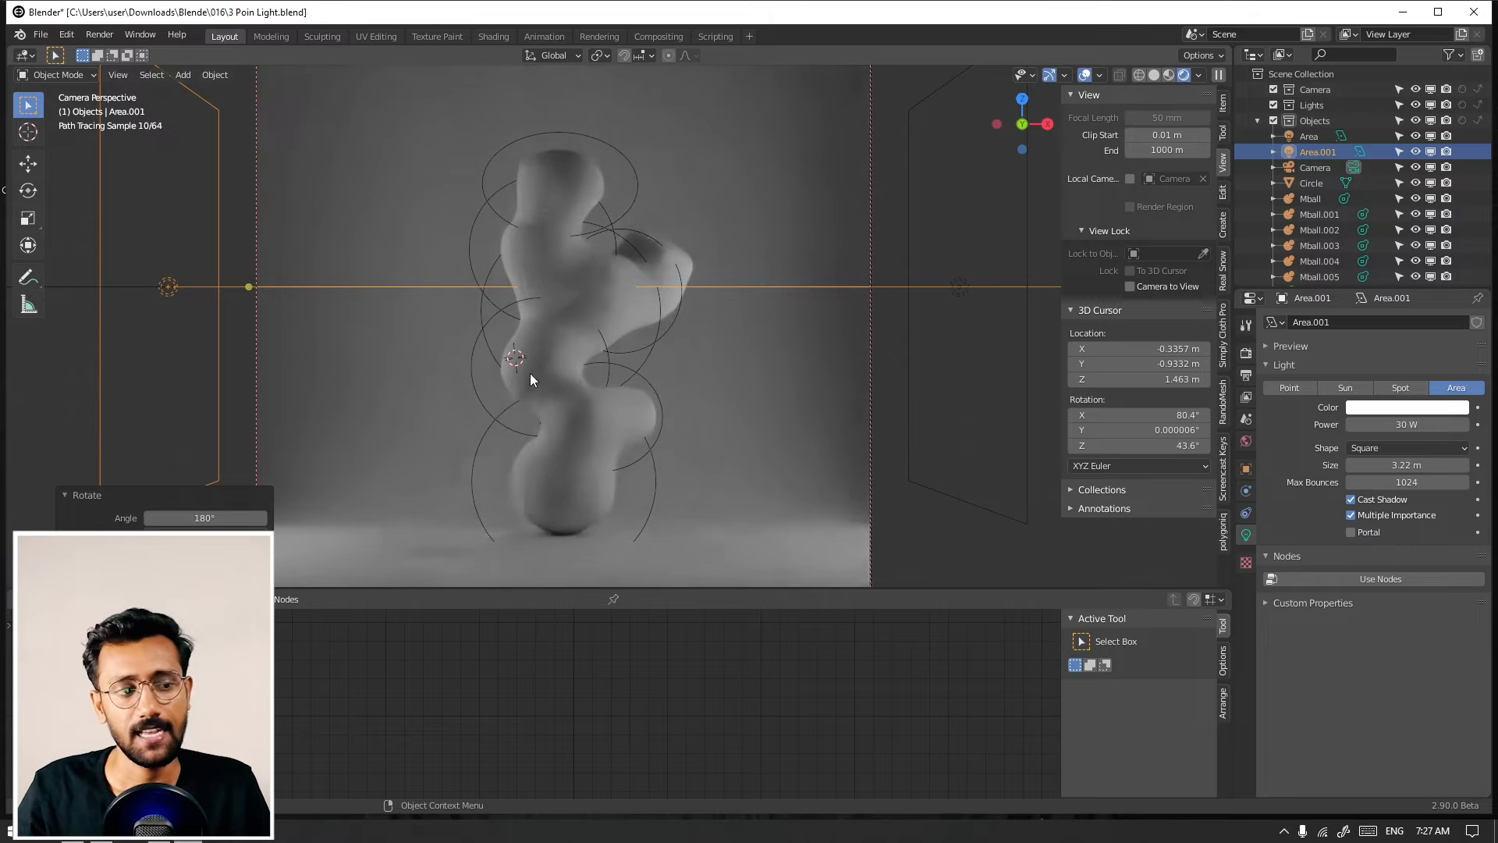
# - Set the duplicated area light's power to 10 W
pyautogui.click(1409, 424)
pyautogui.write('10')
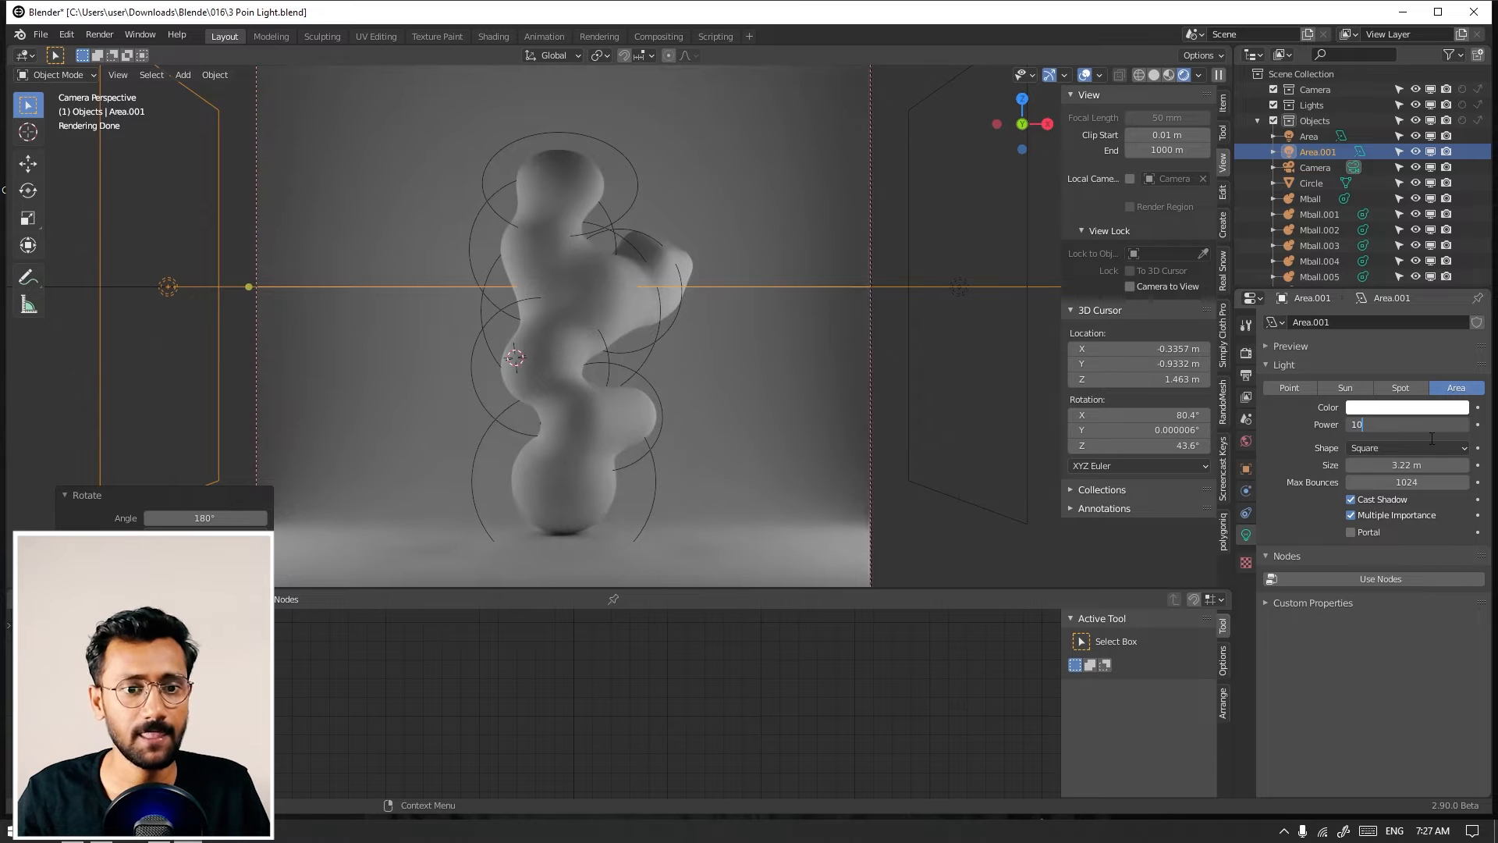
pyautogui.press('Return')
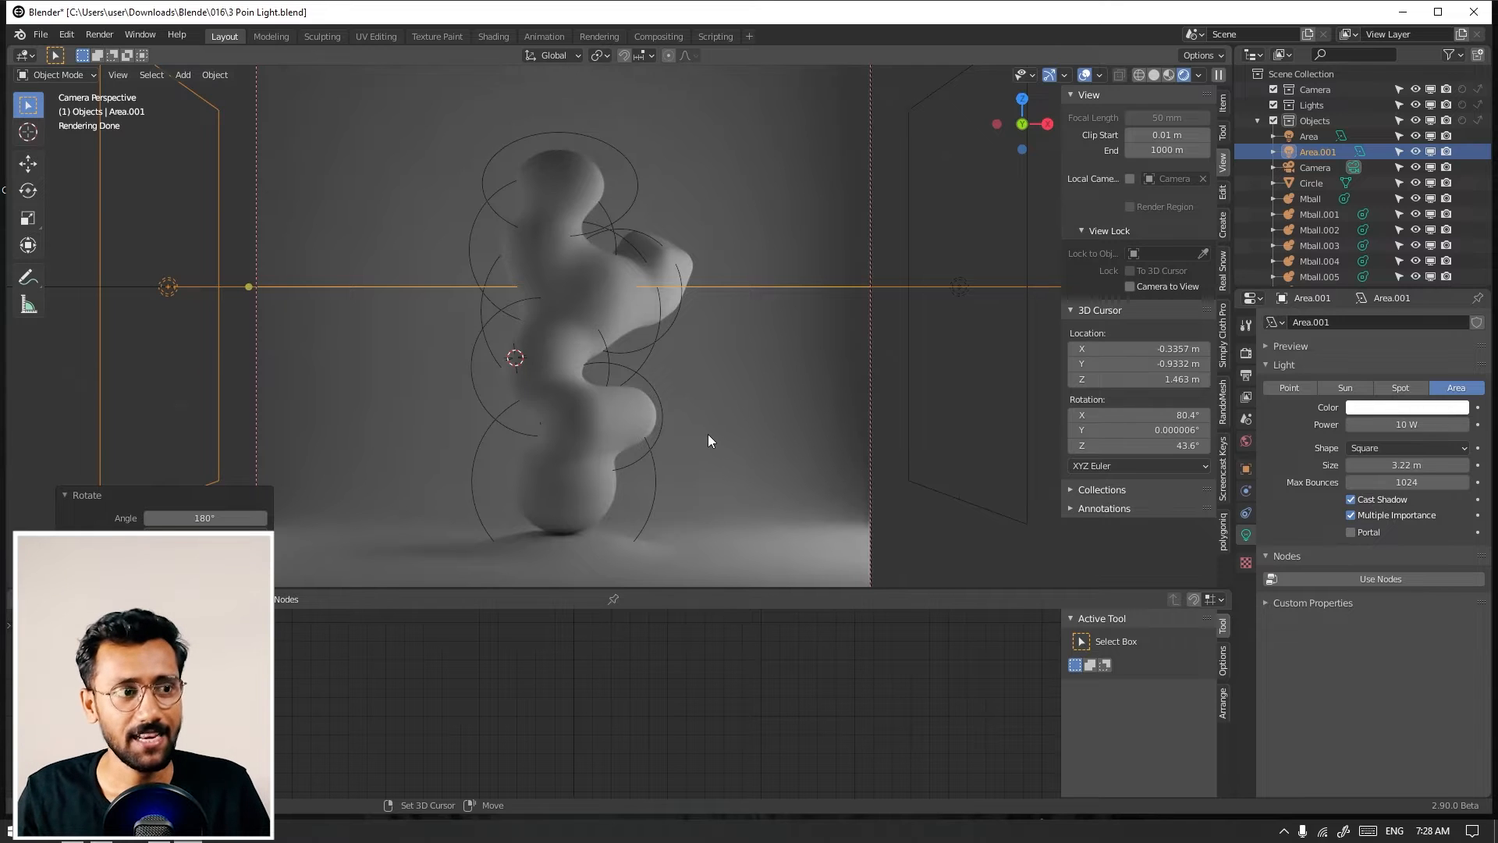
# - Add another area light raised along Z above the figure and scale it by a factor of 2.3
pyautogui.hotkey('shift', 'a')
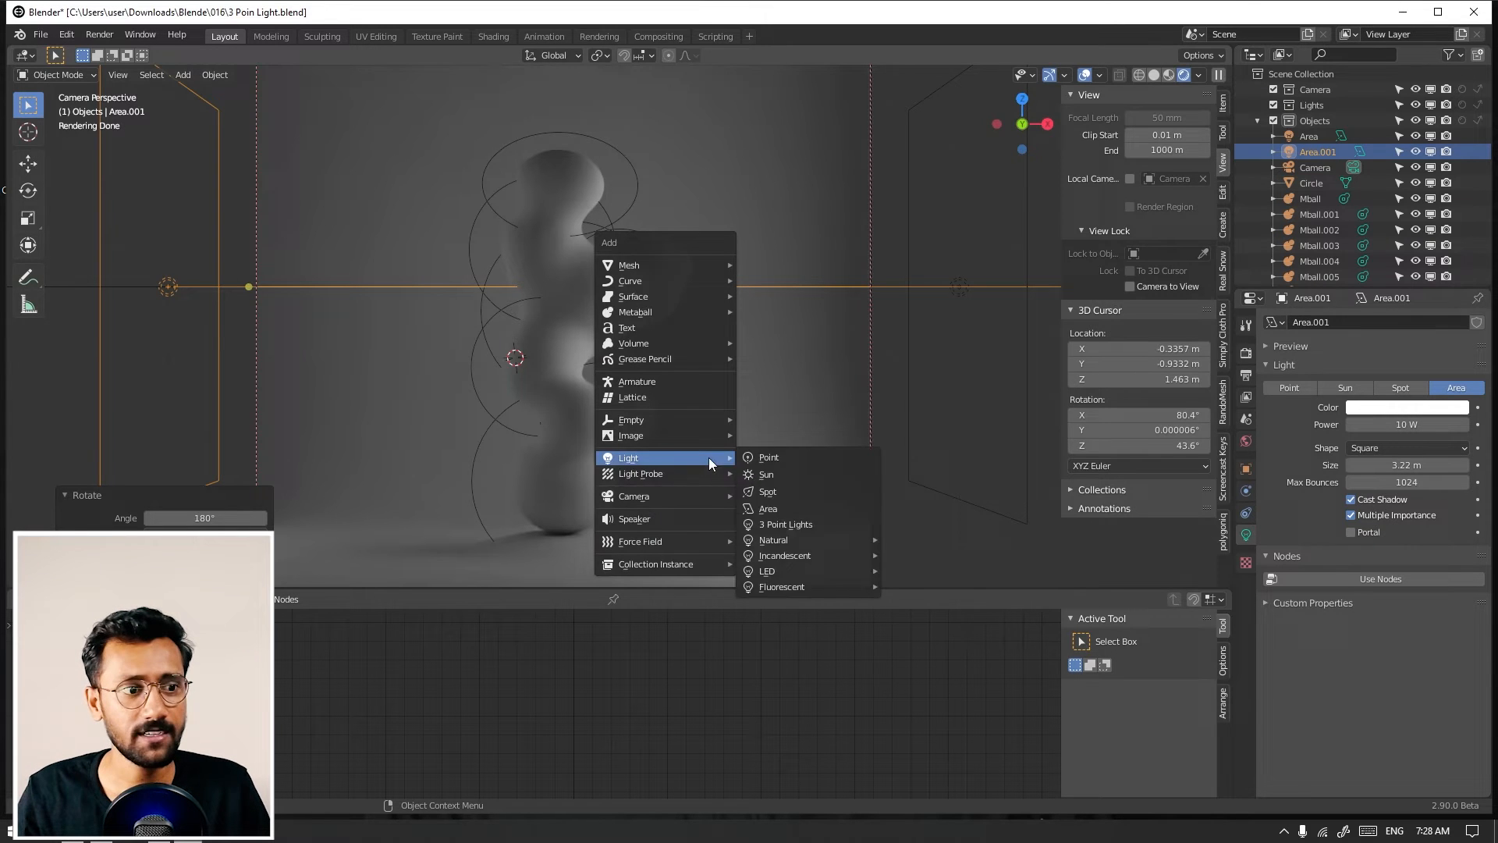
pyautogui.moveTo(705, 458)
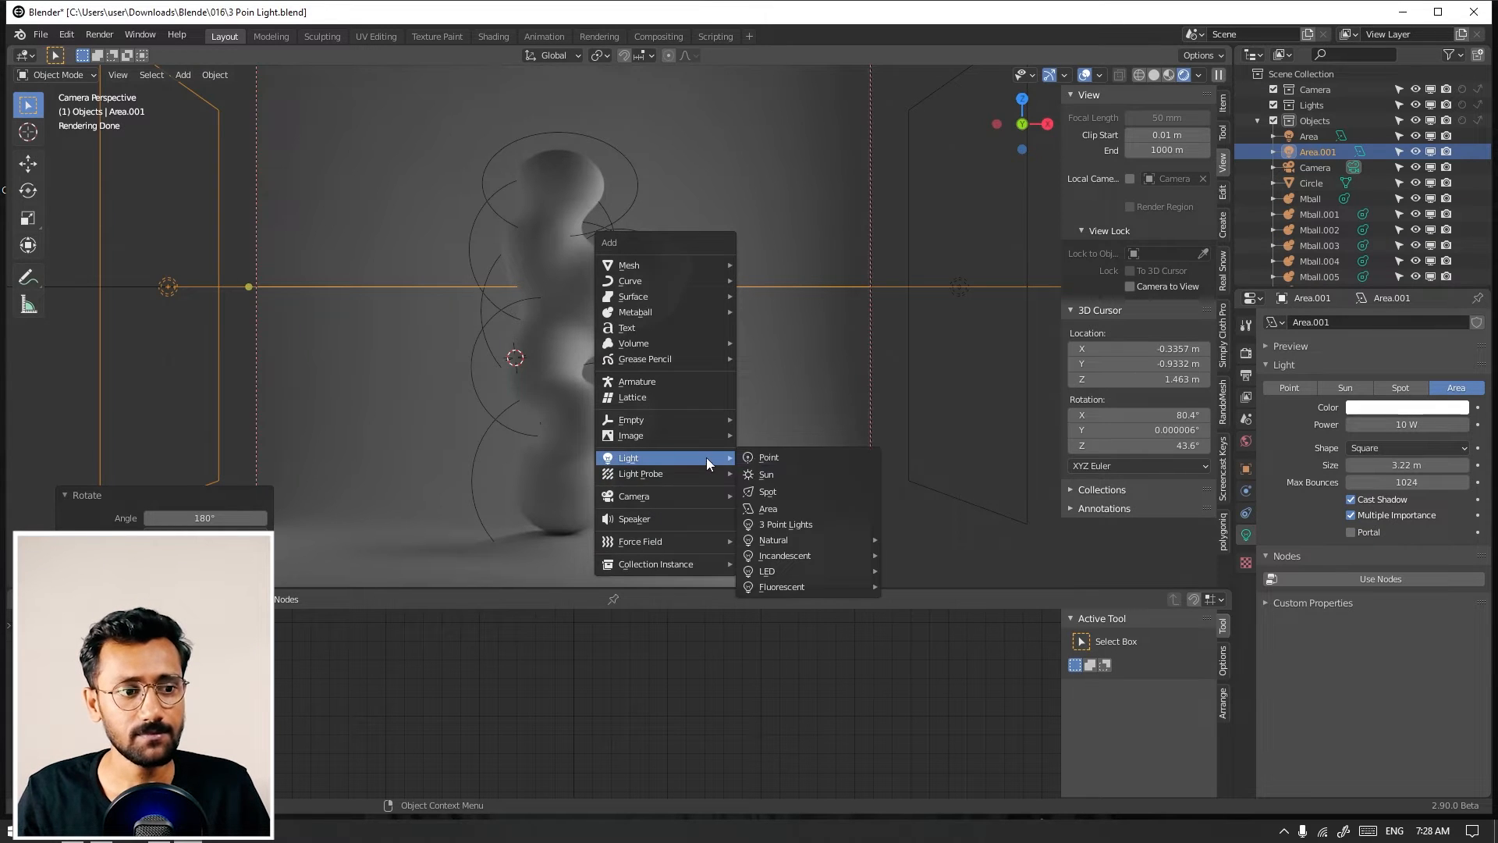
pyautogui.click(795, 508)
pyautogui.press('g')
pyautogui.click(853, 490)
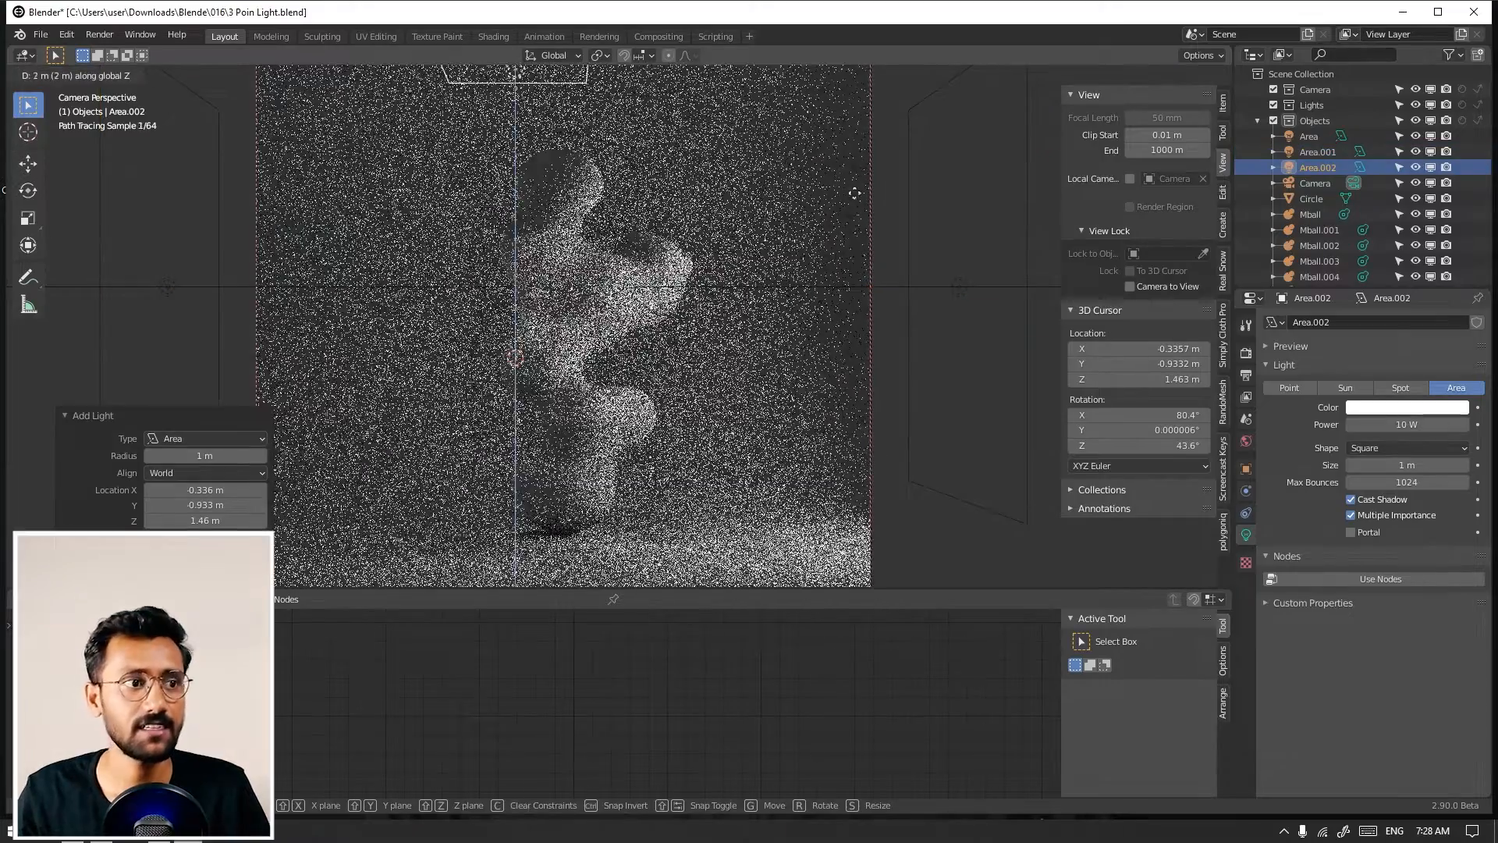
pyautogui.press('s')
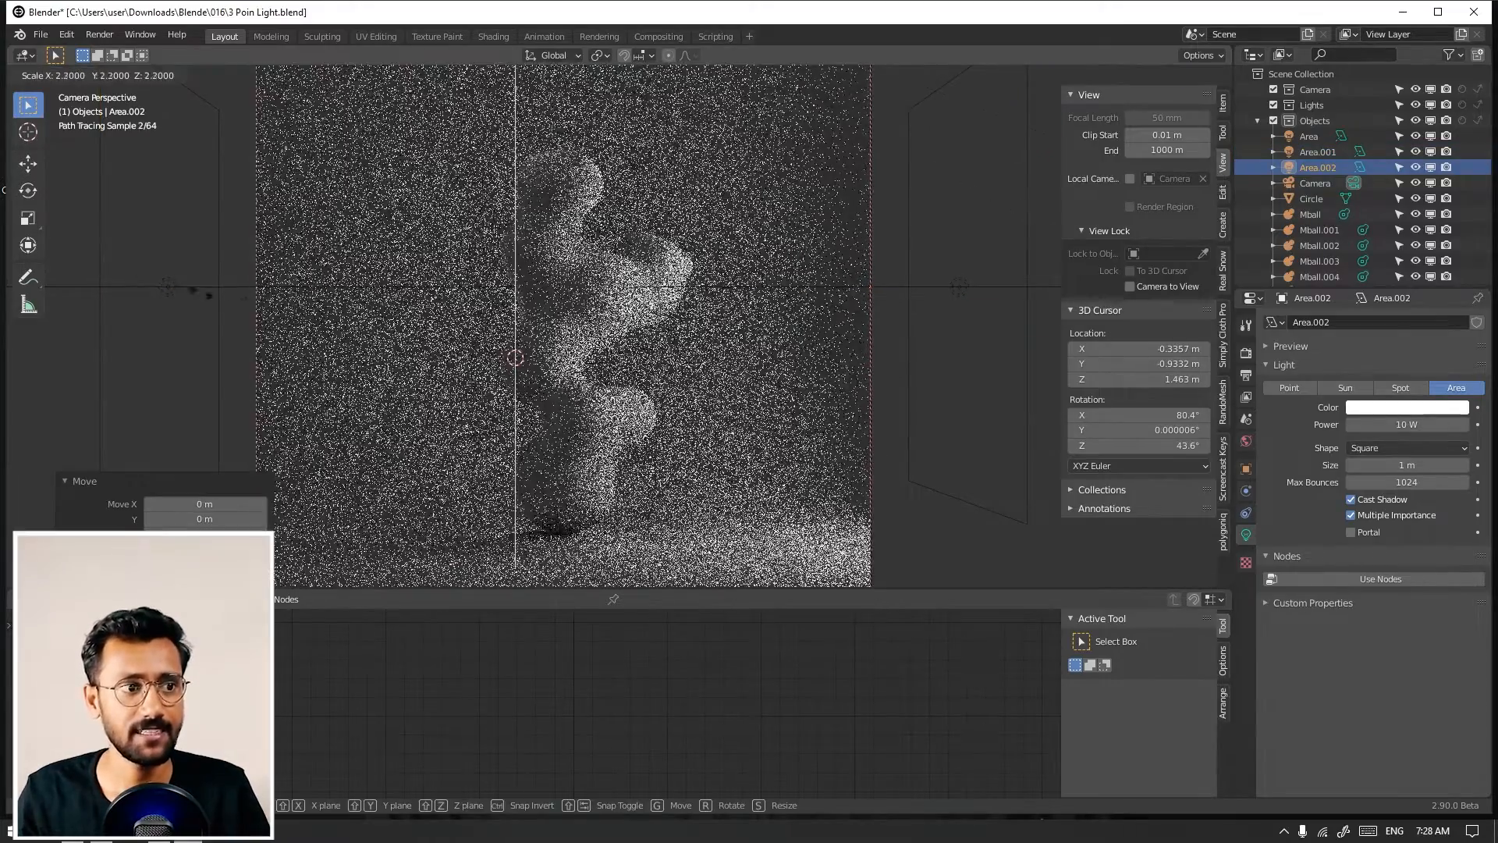
pyautogui.click(236, 300)
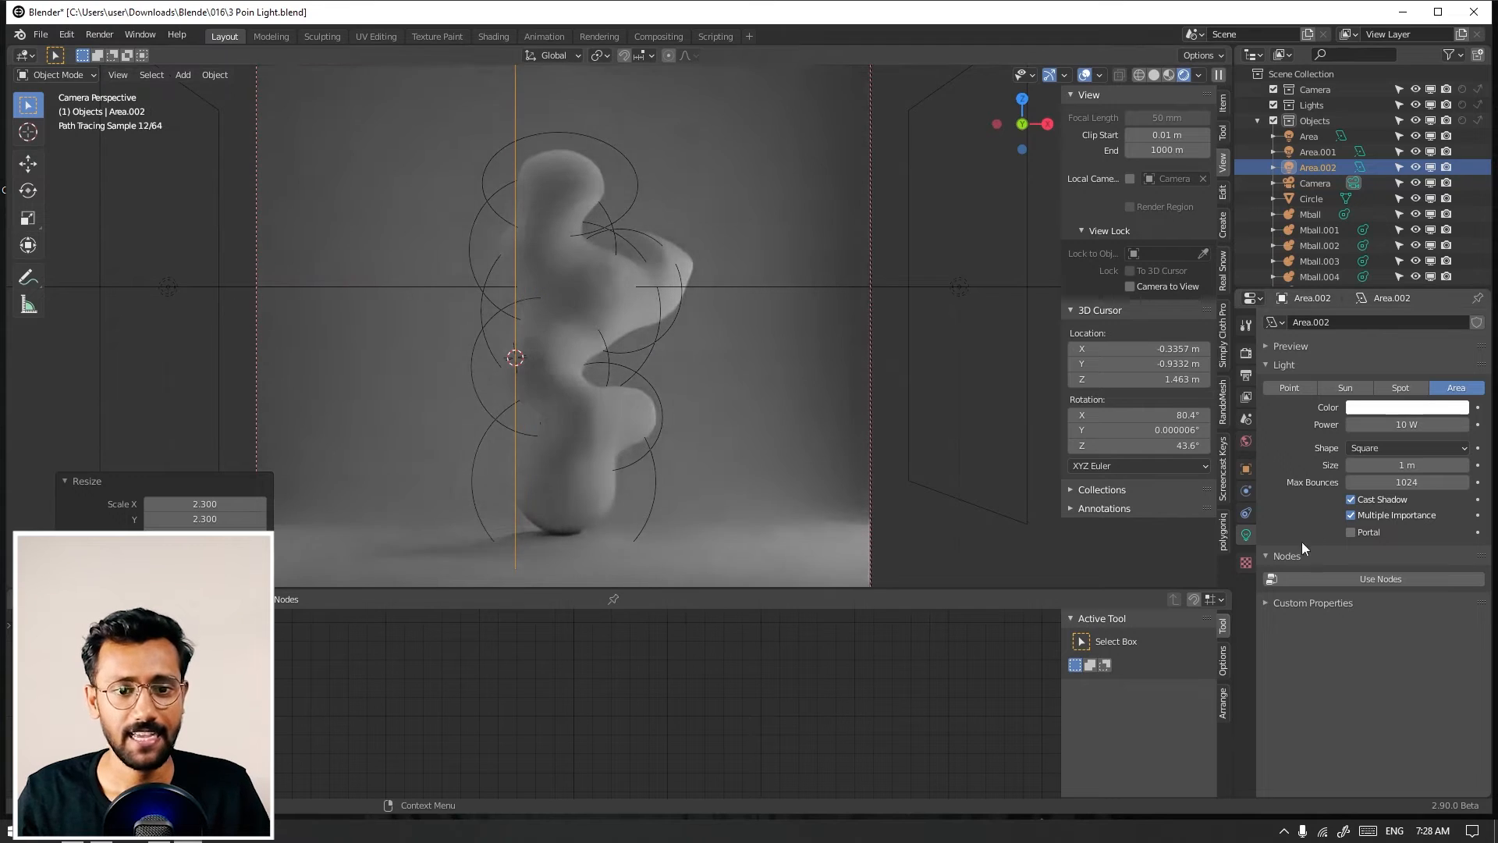
# - Set the overhead area light's power to 35 W
pyautogui.click(1409, 422)
pyautogui.write('35')
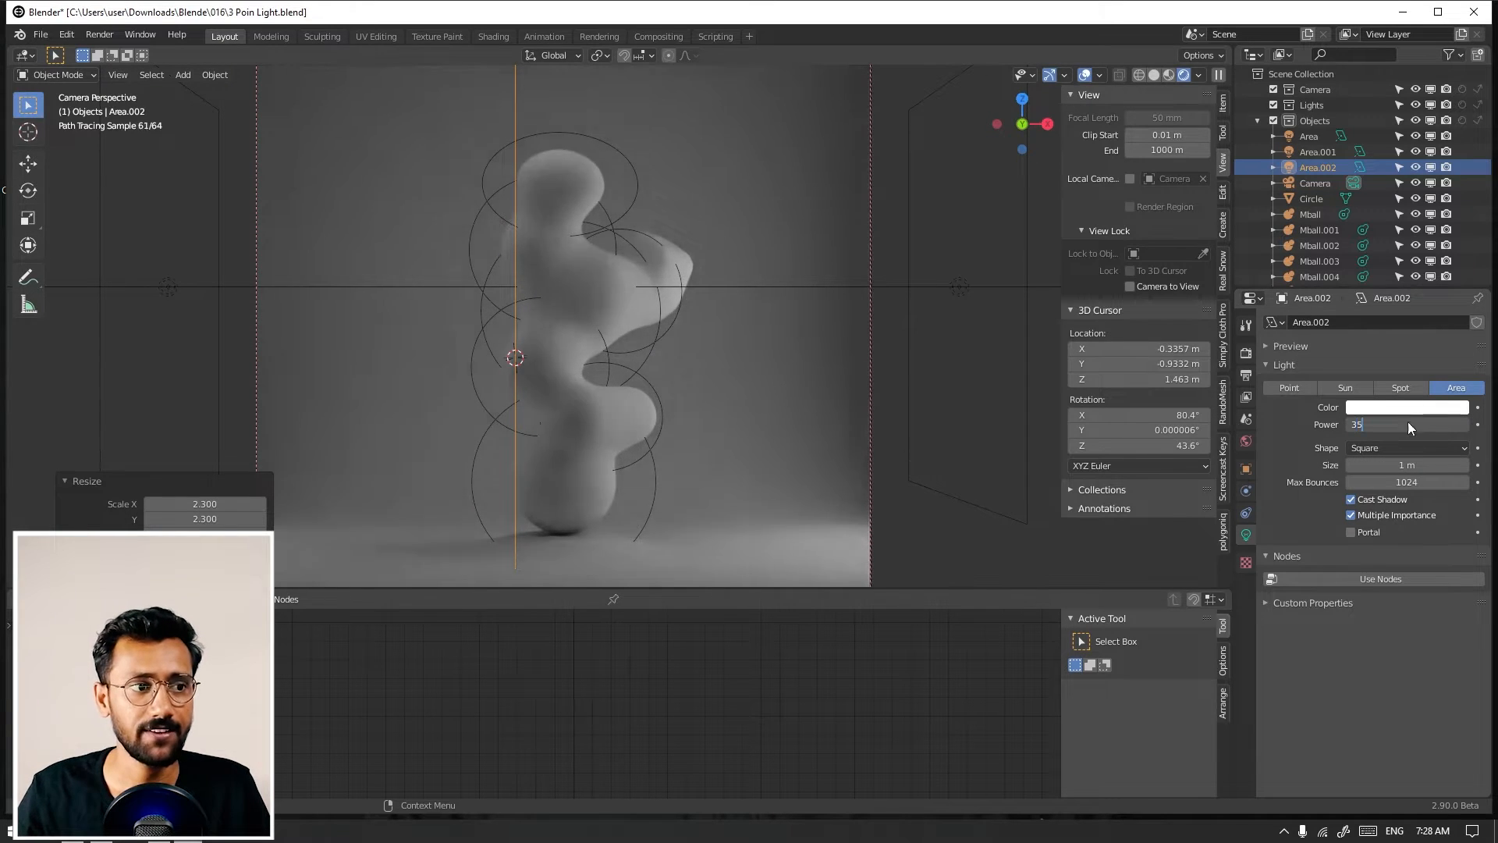
pyautogui.press('Return')
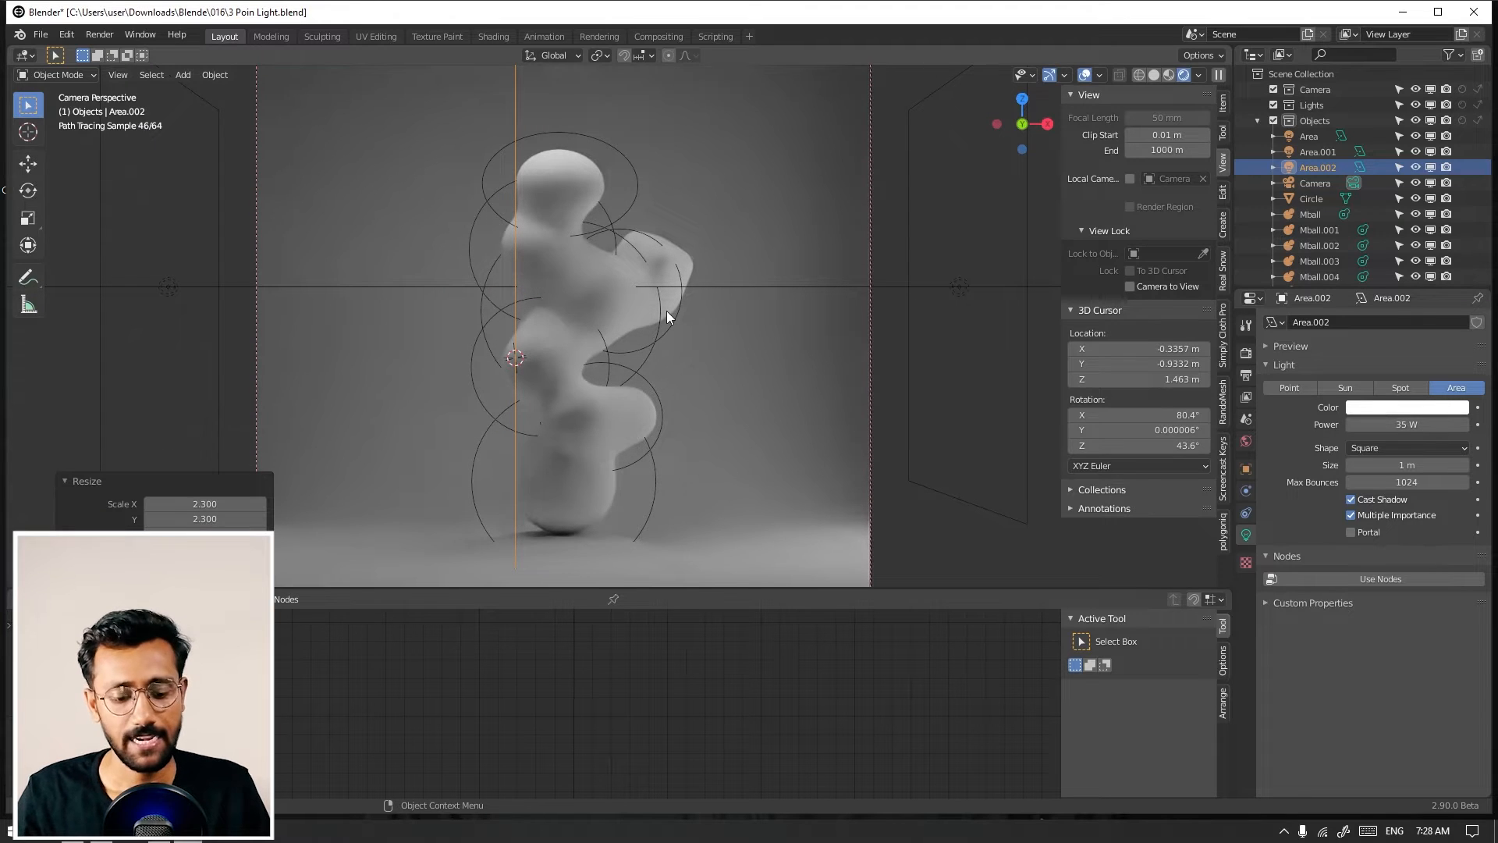
# - Set the metaball figure's render resolution to 0.09 m and render the image to check the lighting
pyautogui.press('F12')
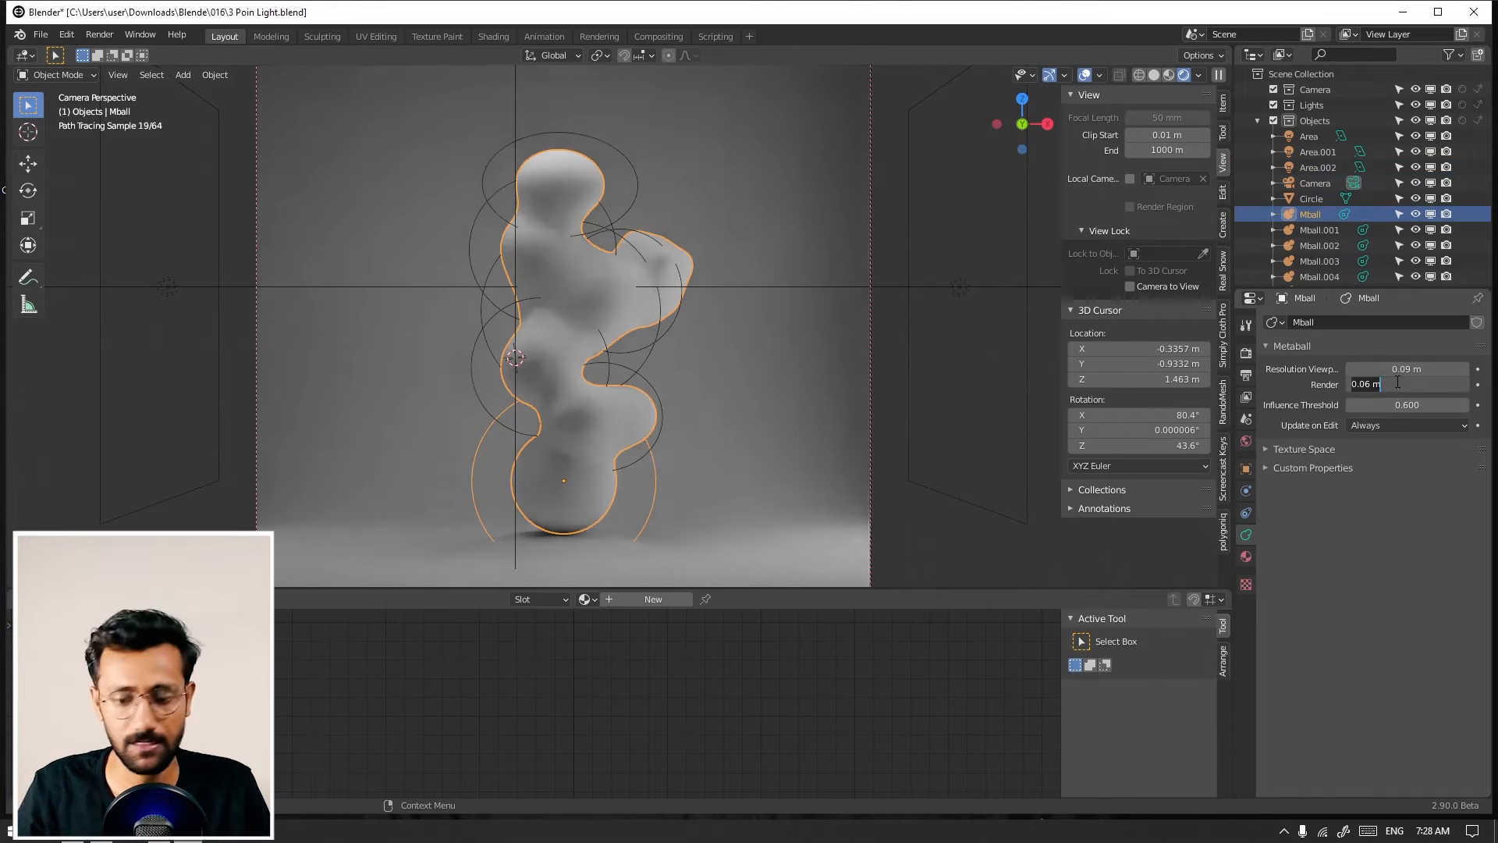
pyautogui.write('0.0')
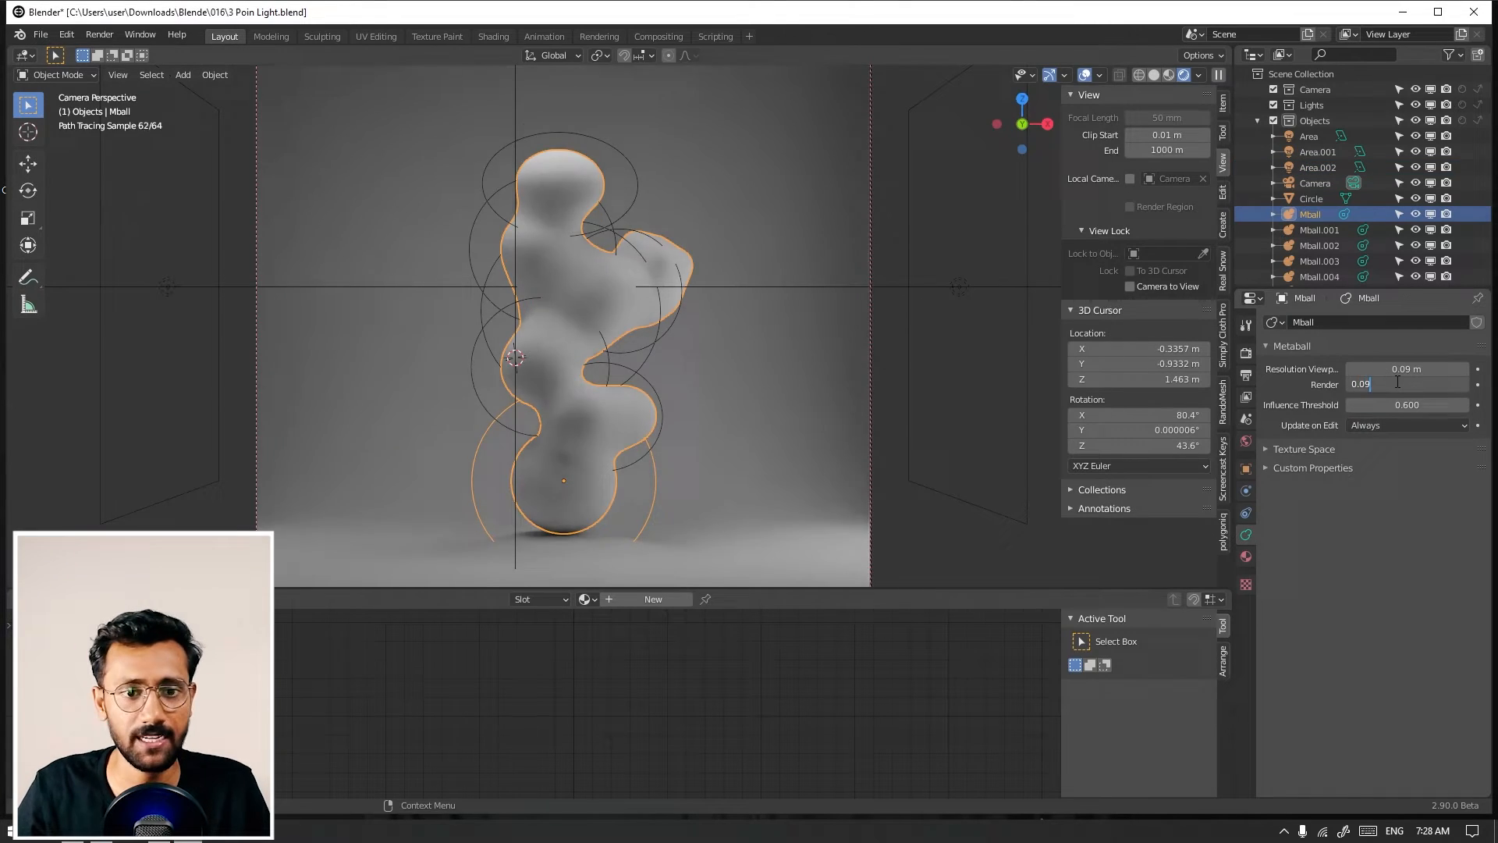
pyautogui.write('9')
pyautogui.press('Return')
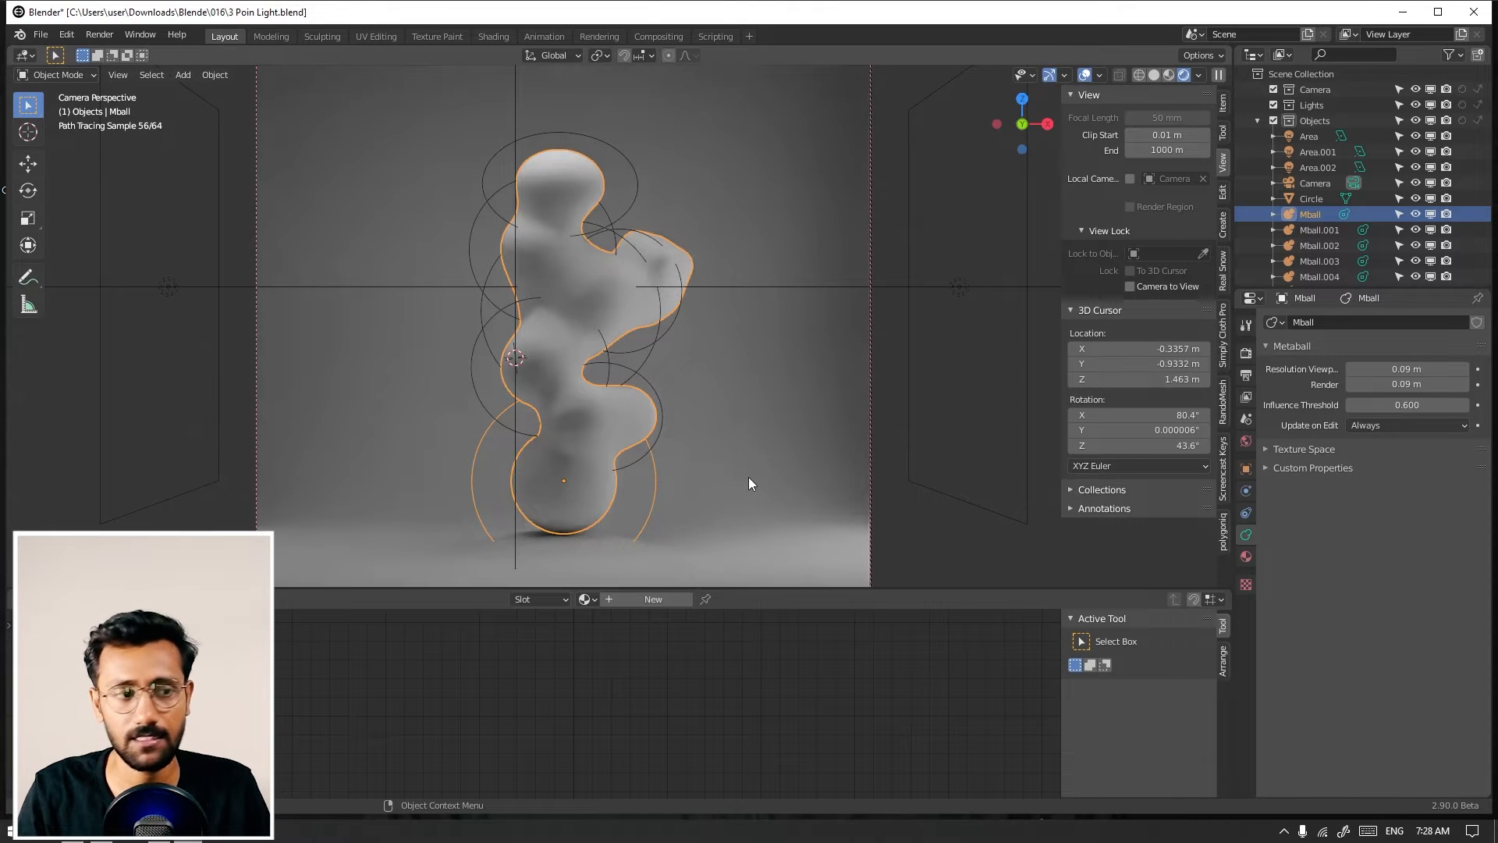
pyautogui.press('F11')
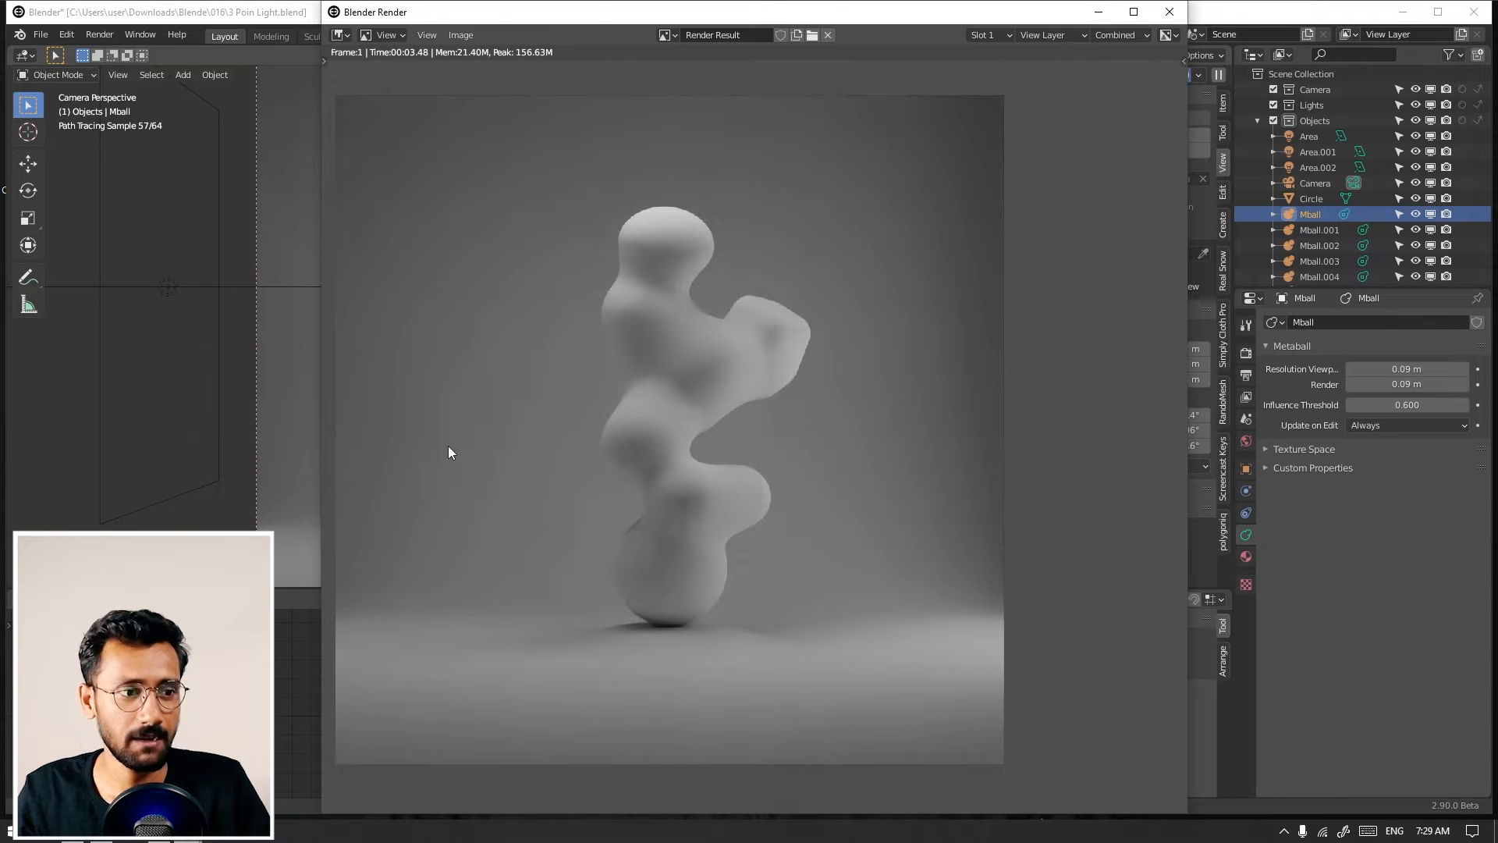
pyautogui.click(1169, 11)
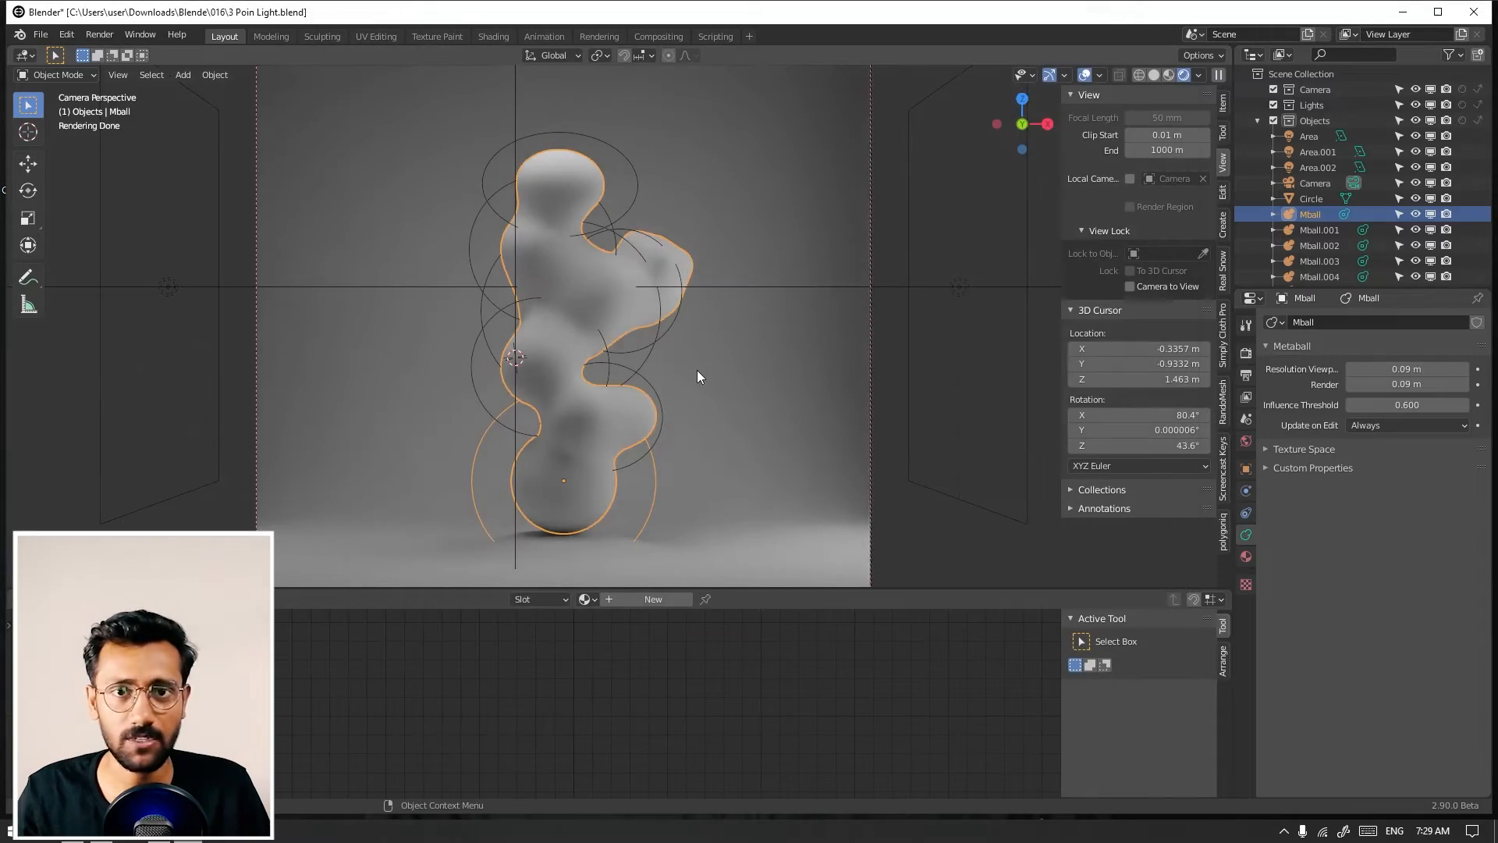
# - Set the power of the original area light beside the figure to 60 W and scale it up by about 1.2
pyautogui.moveTo(723, 350); pyautogui.dragTo(781, 335, button='middle')
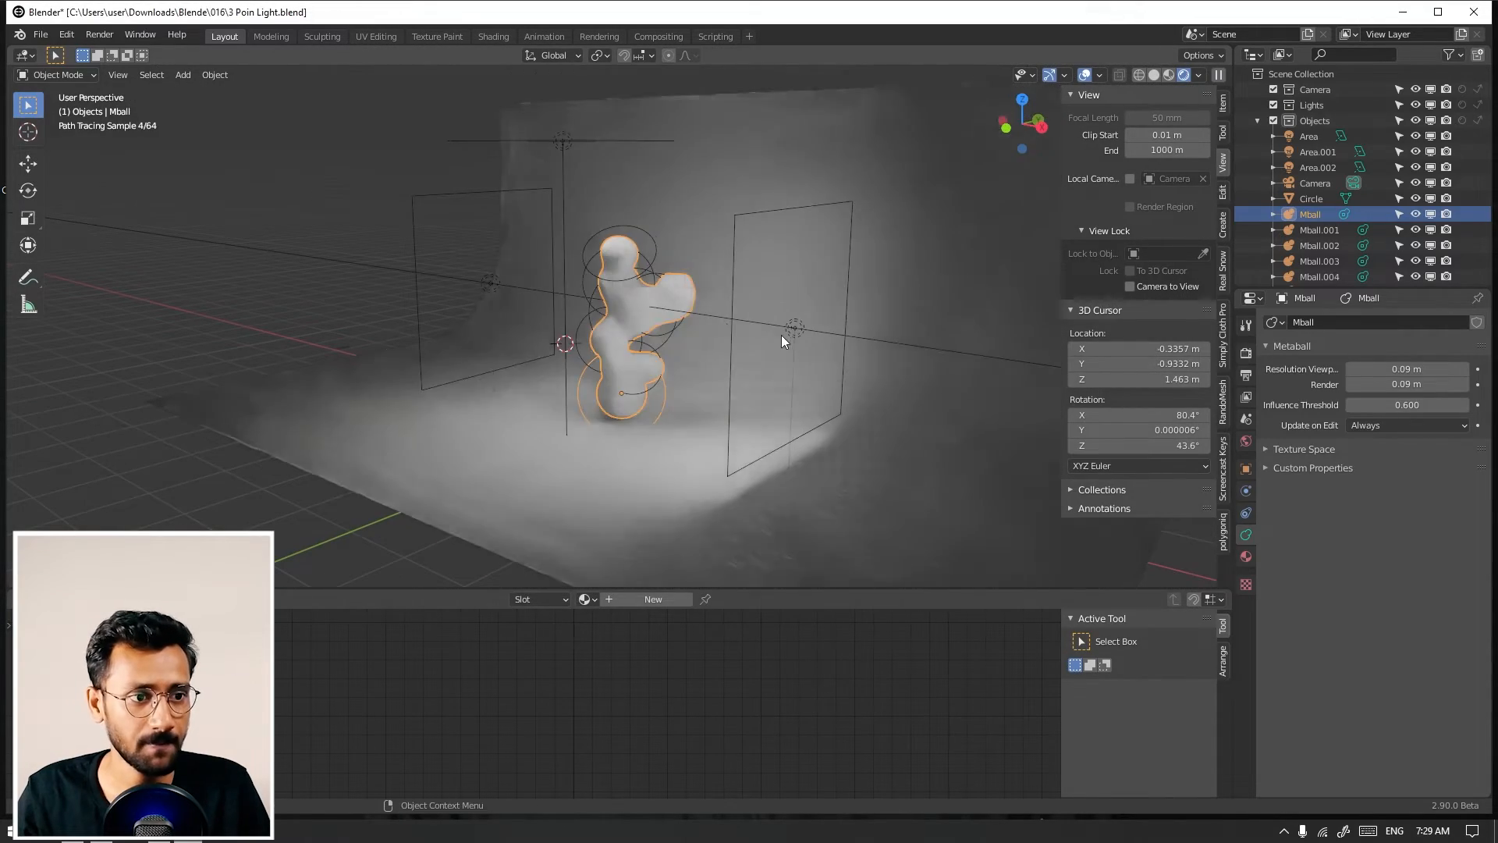
pyautogui.click(796, 325)
pyautogui.doubleClick(1404, 423)
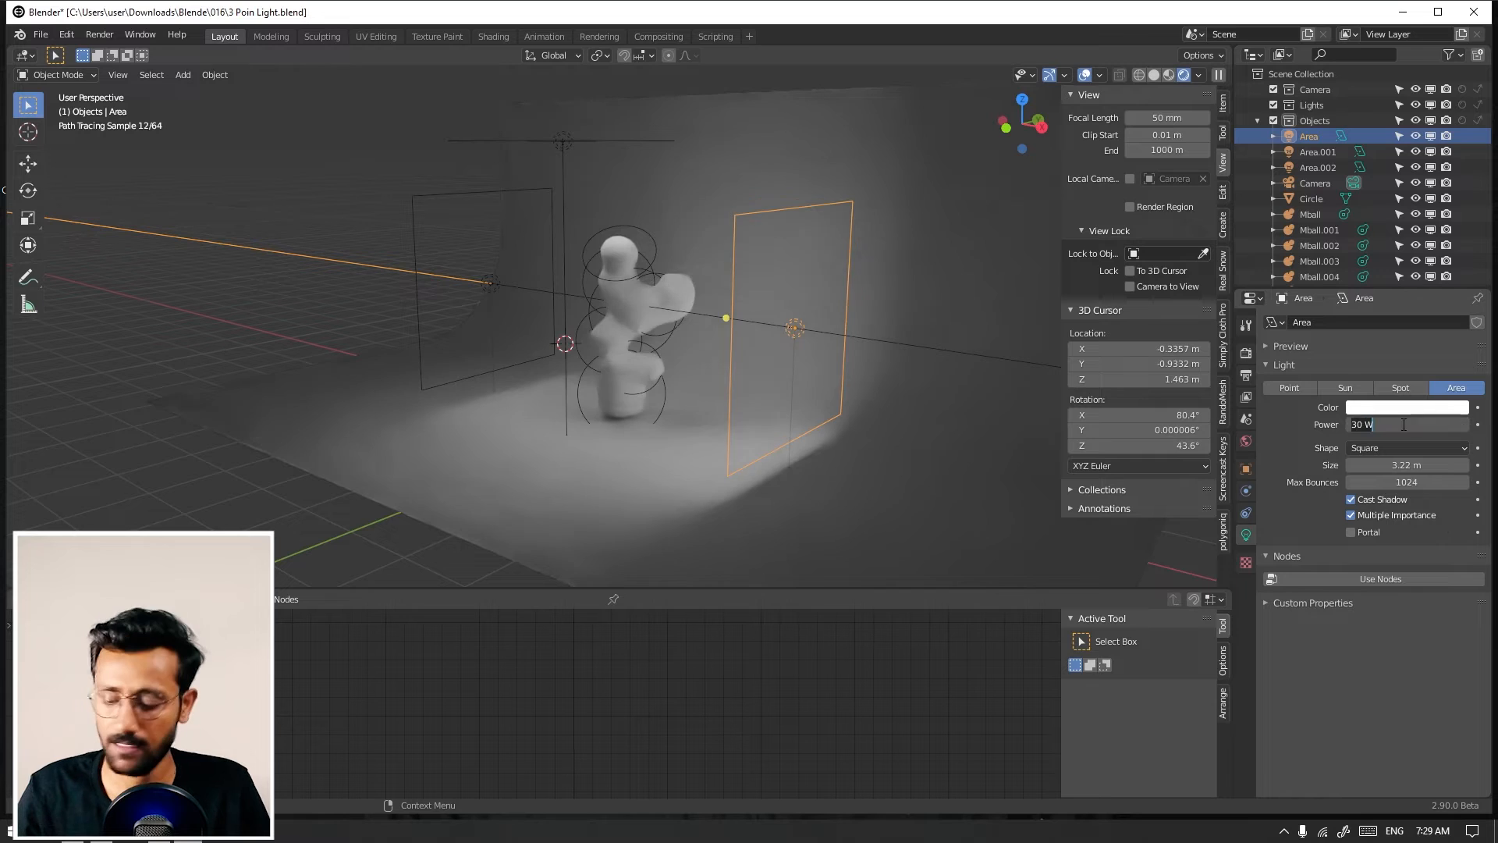
pyautogui.write('60')
pyautogui.press('Return')
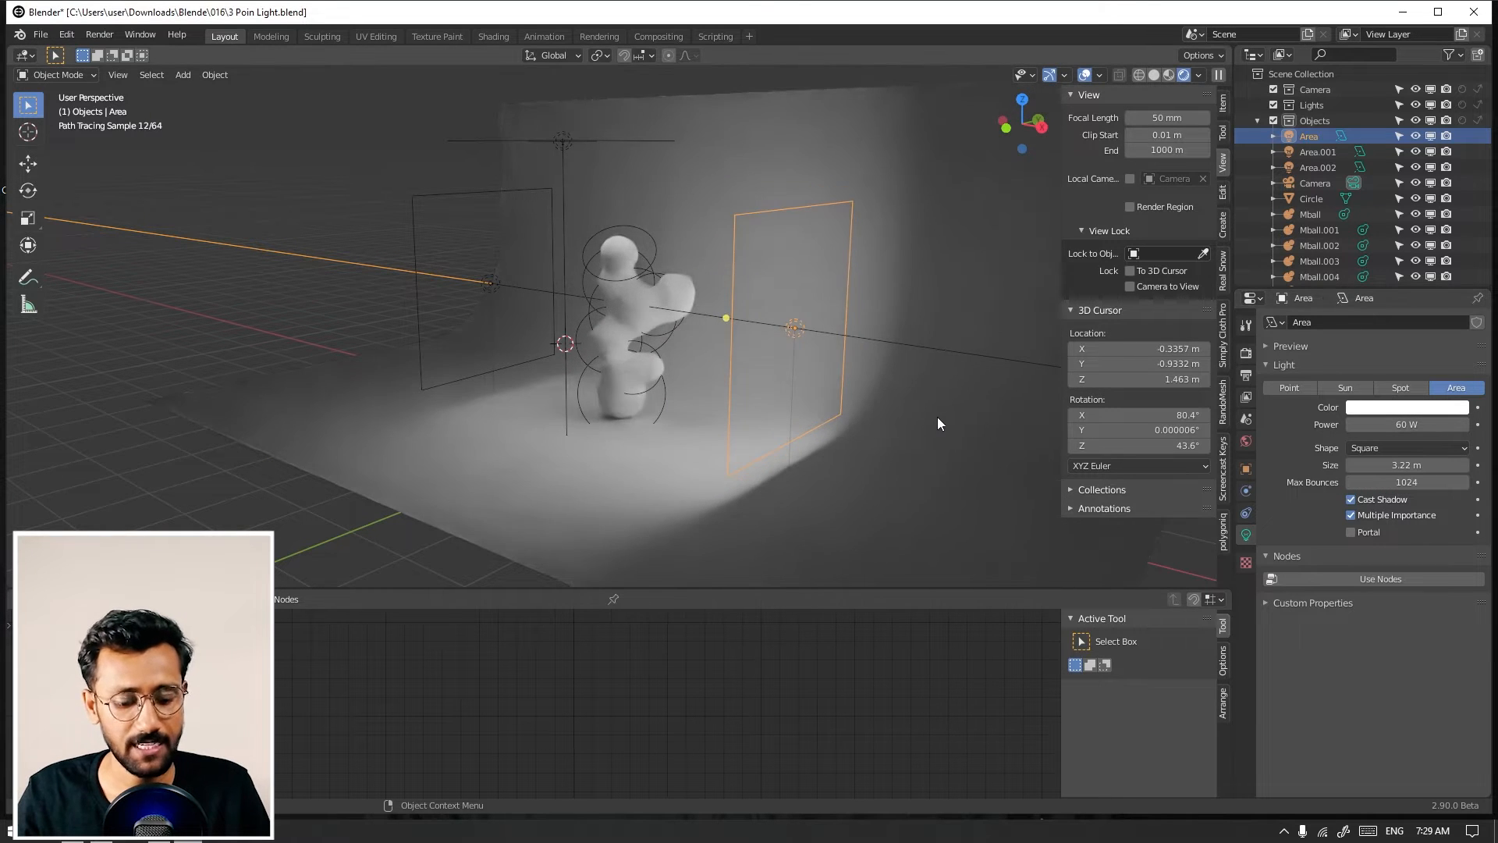
pyautogui.press('s')
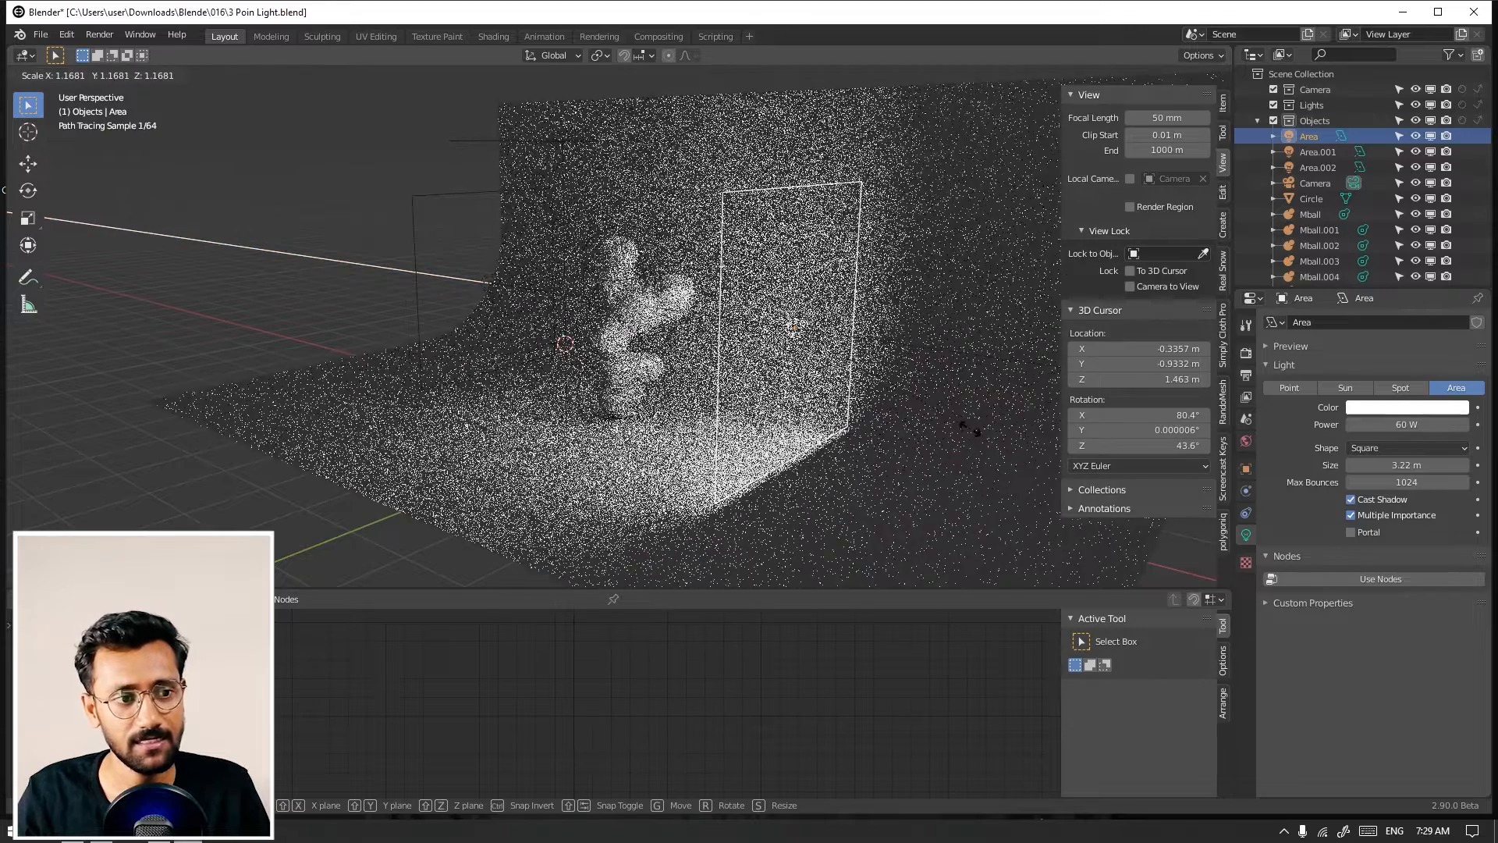
pyautogui.click(952, 442)
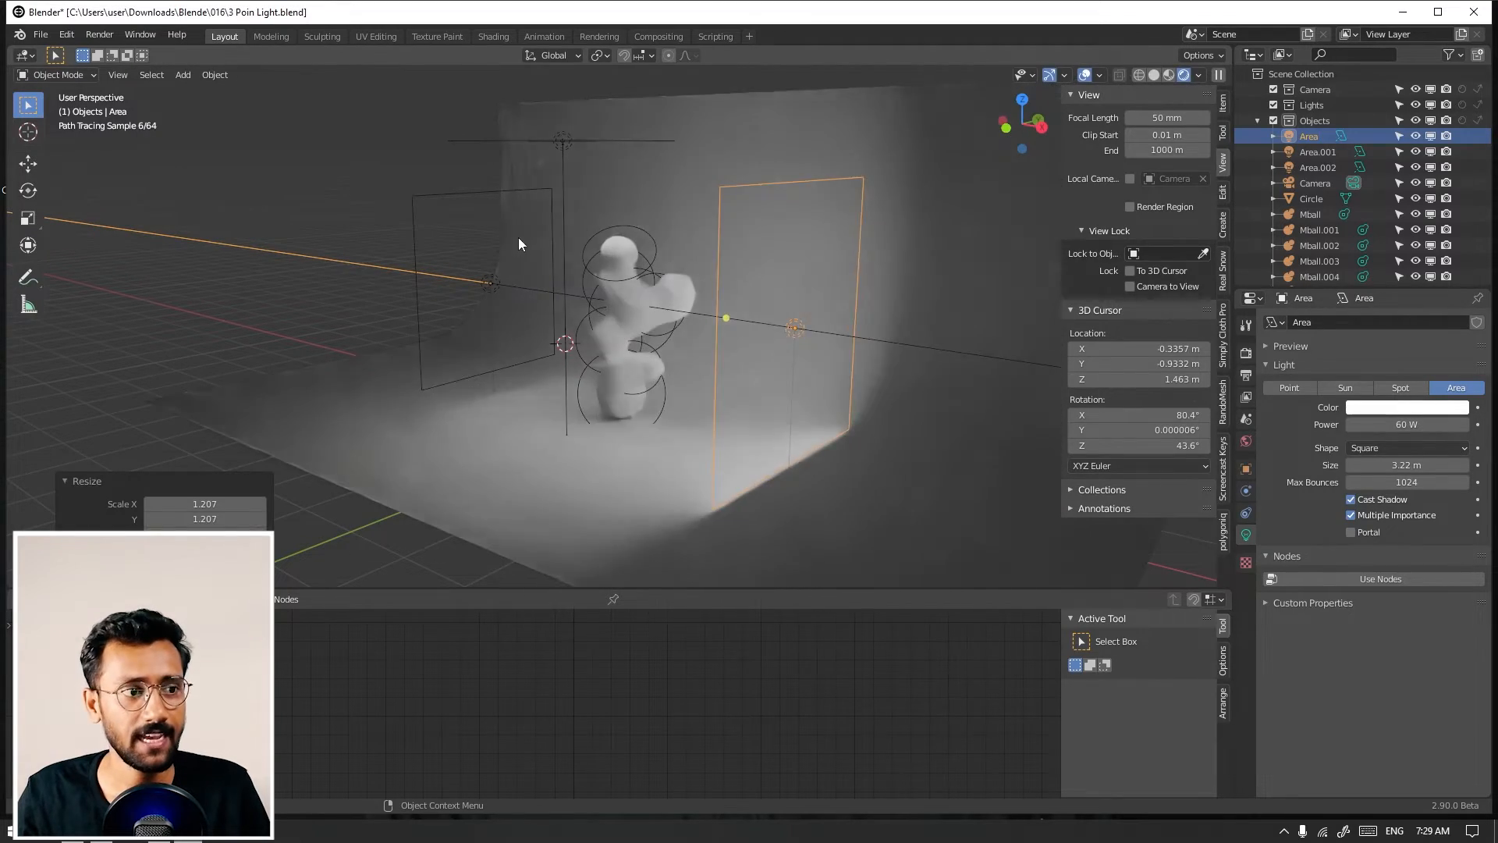
# - Scale up the 10 W area light on the opposite side by about 1.26 and again by about 1.05
pyautogui.click(464, 209)
pyautogui.press('s')
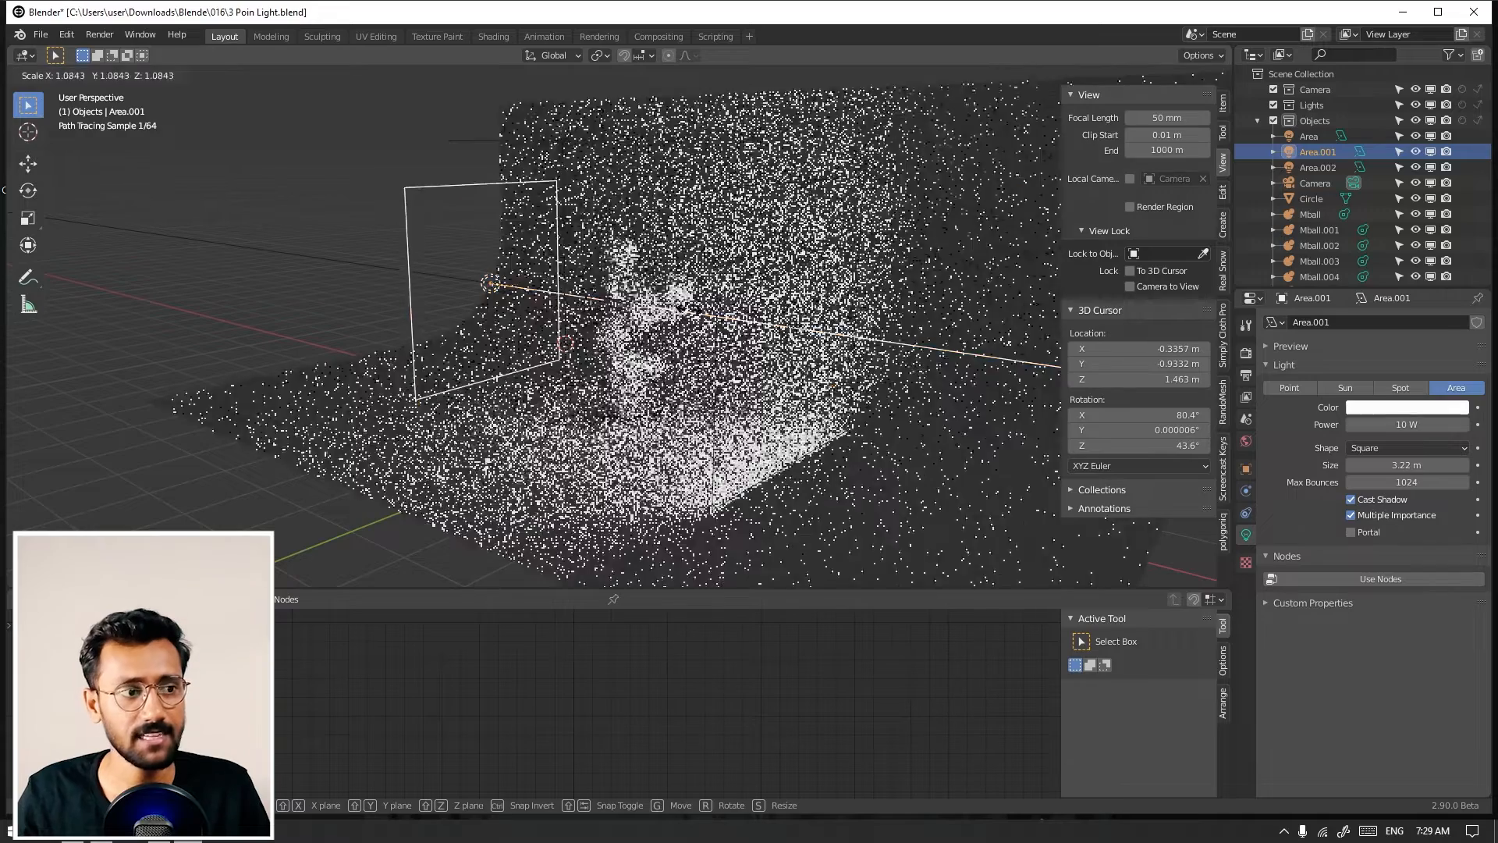
pyautogui.click(726, 313)
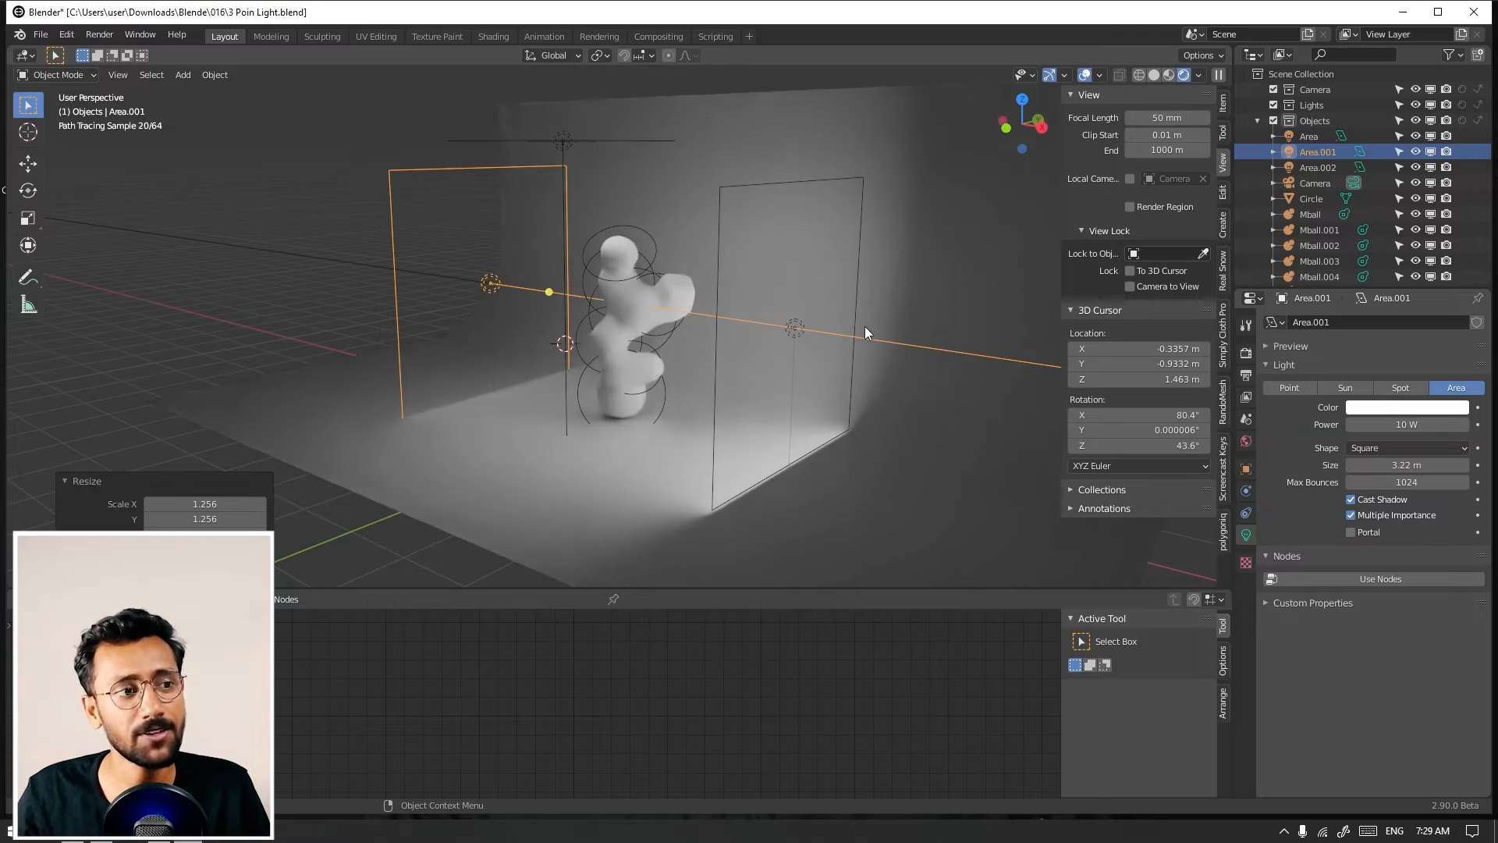
pyautogui.press('s')
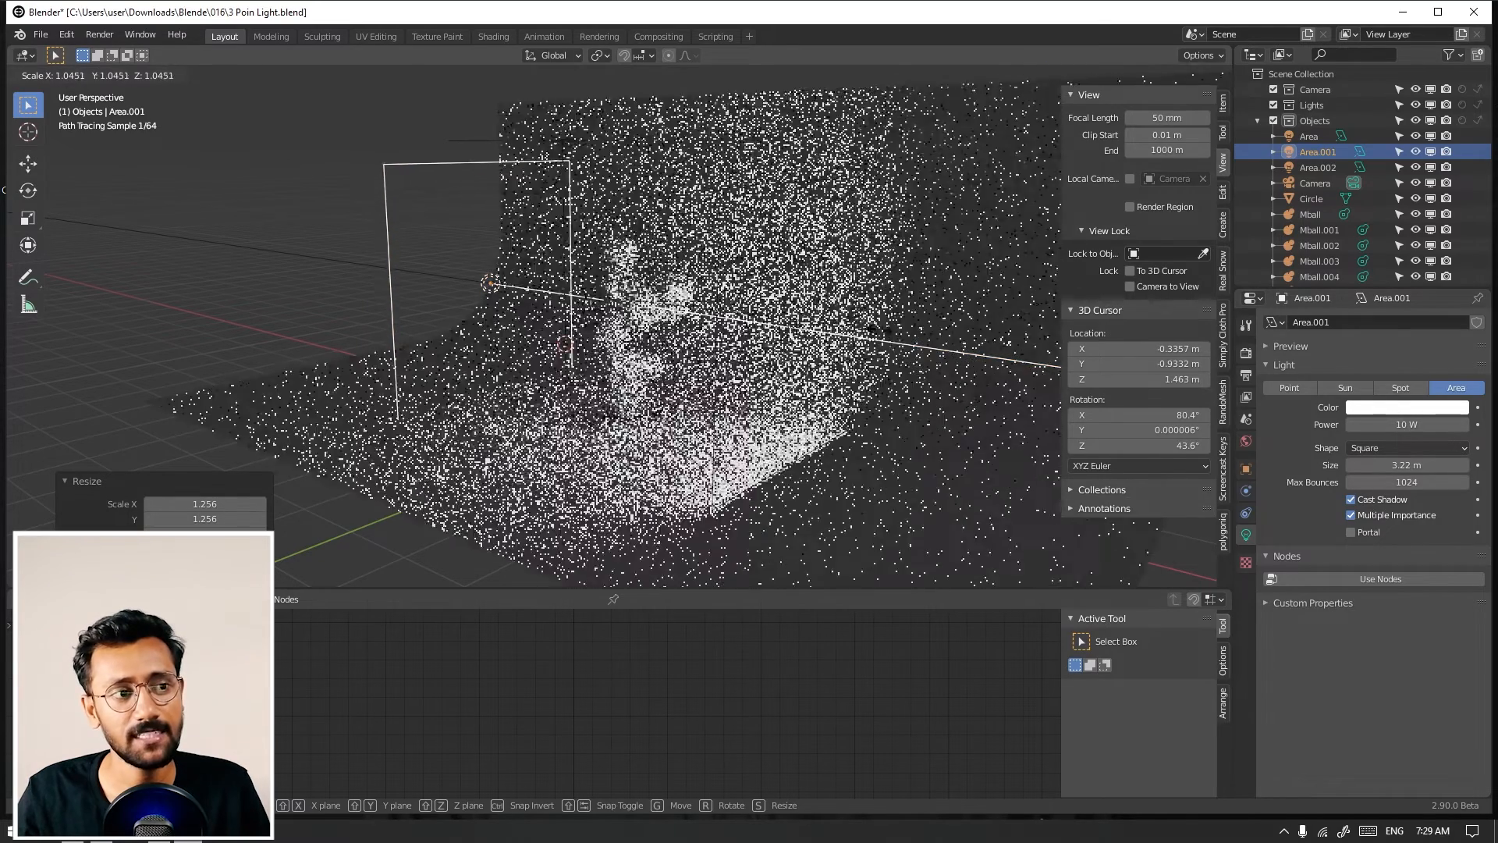
pyautogui.click(883, 330)
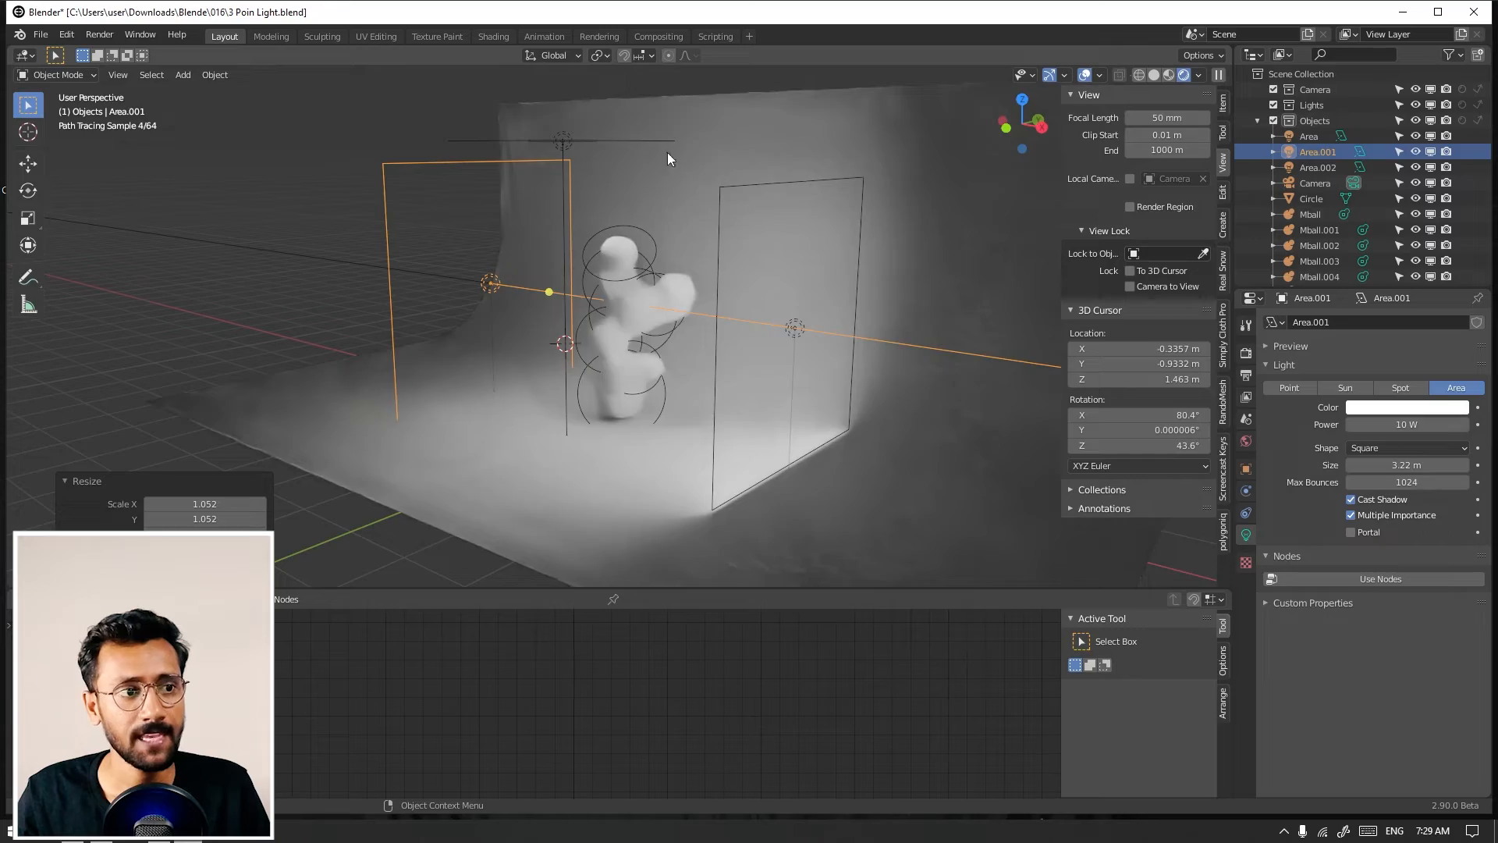
# - Stretch the overhead area light along X by a factor of about 2.85 and set its power to 20 W
pyautogui.click(657, 139)
pyautogui.press('s')
pyautogui.press('x')
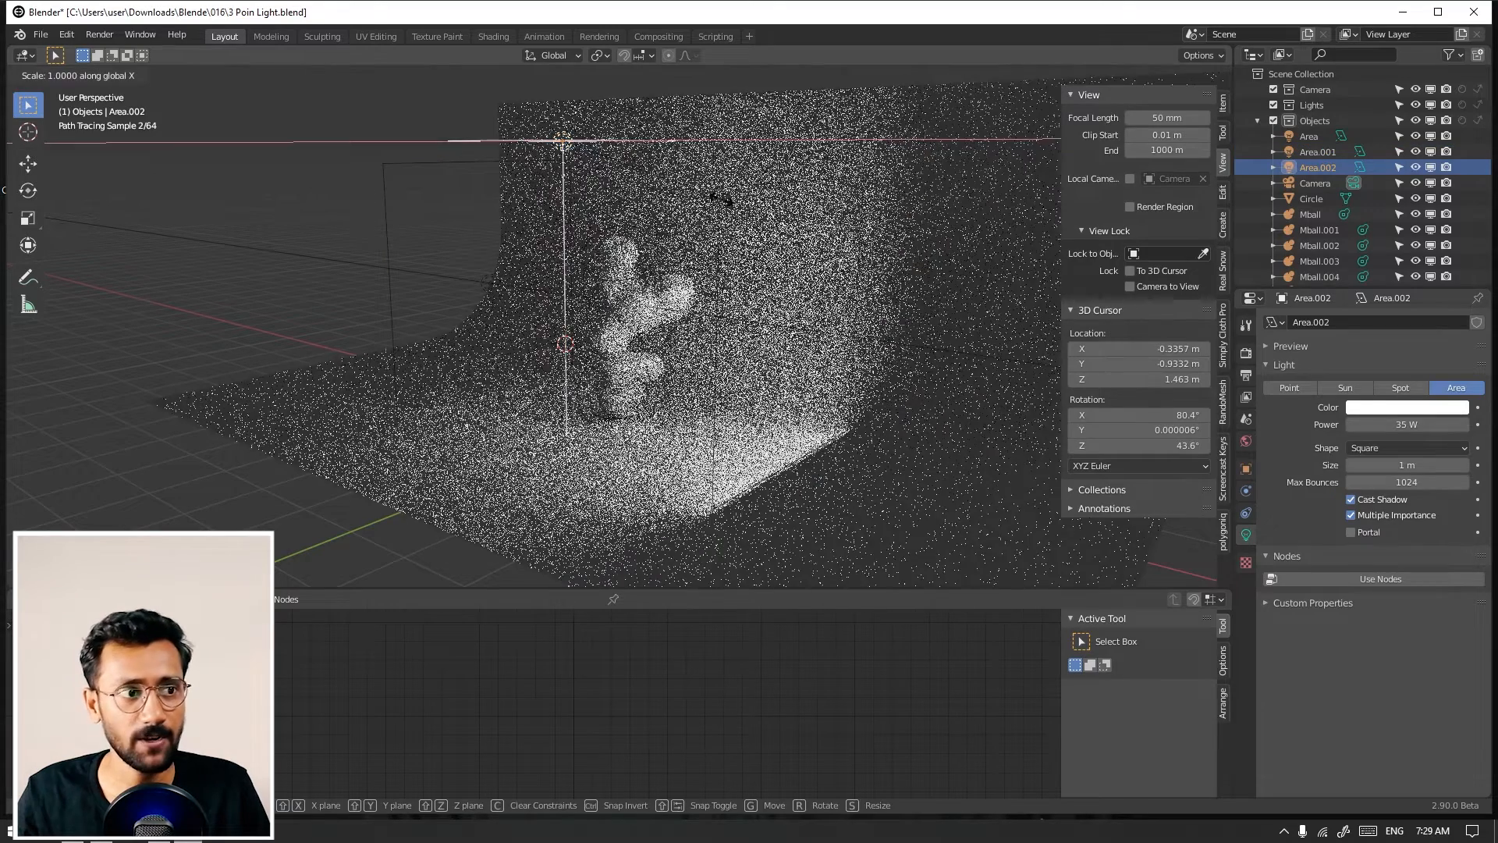
pyautogui.click(949, 210)
pyautogui.doubleClick(1422, 425)
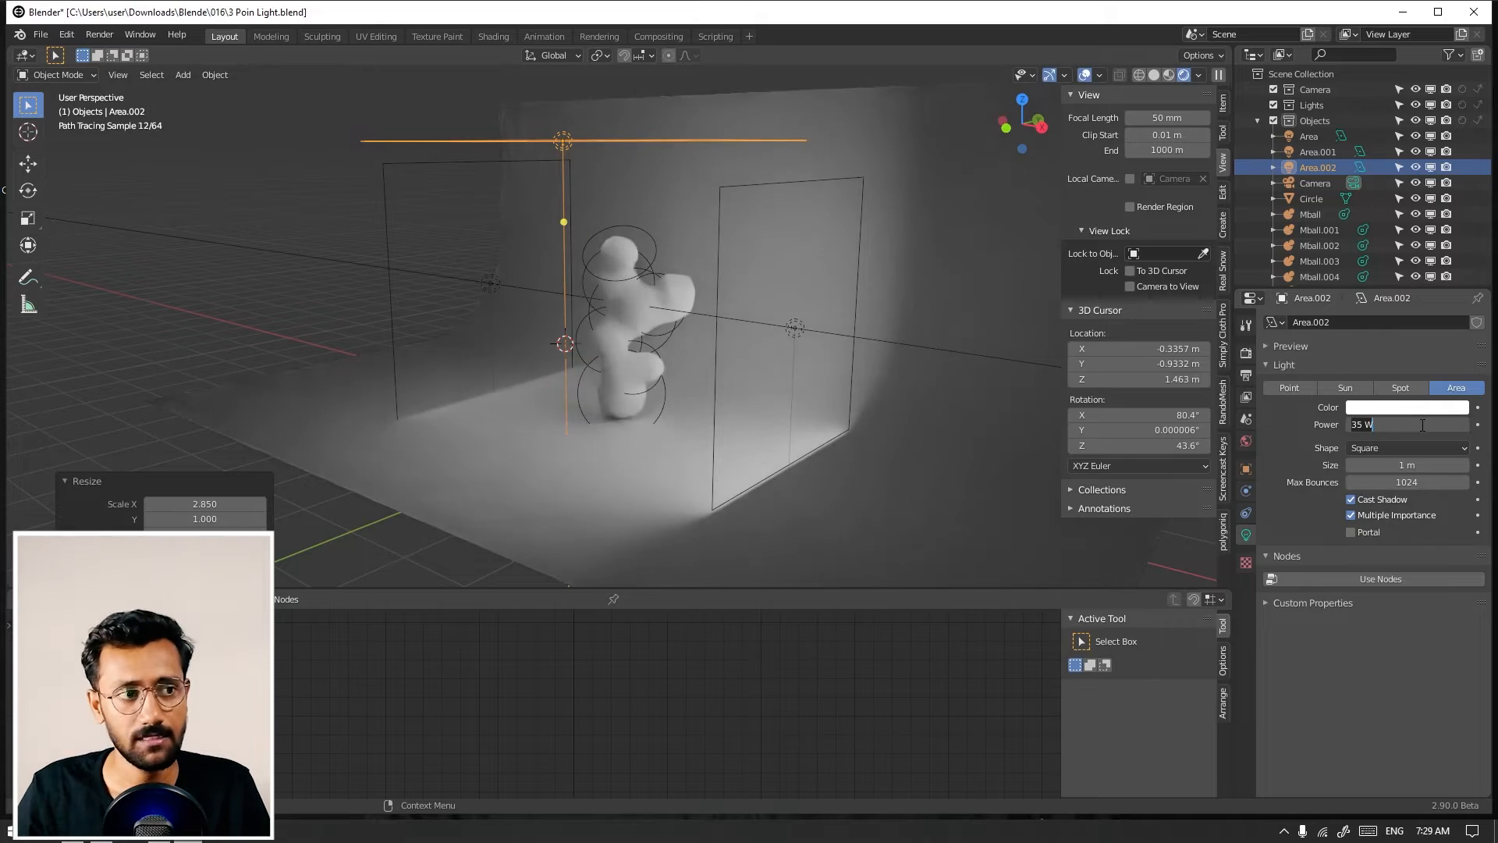
pyautogui.write('20')
pyautogui.press('Return')
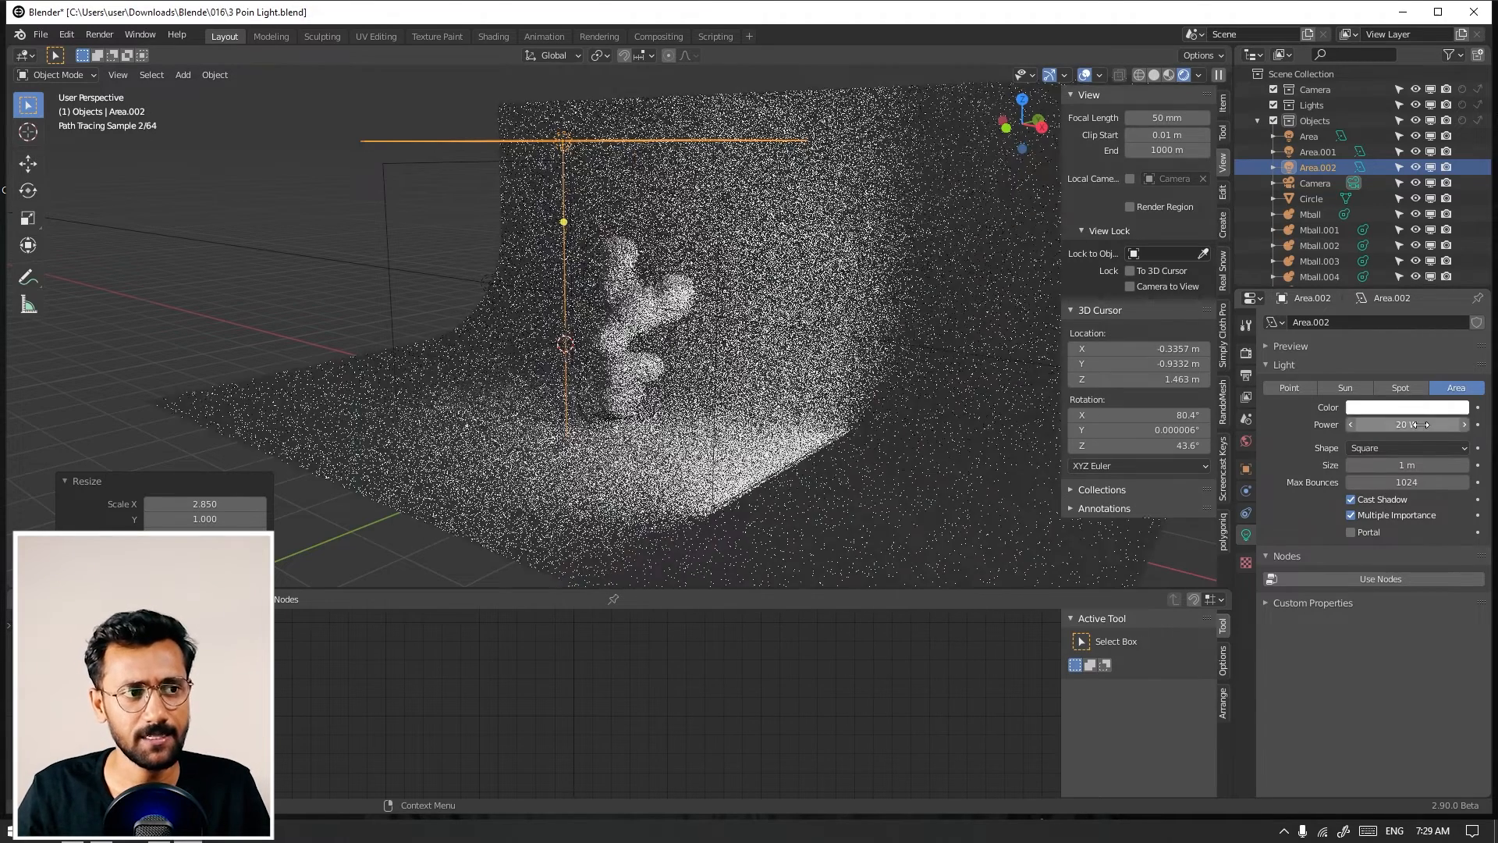
pyautogui.press('KP_0')
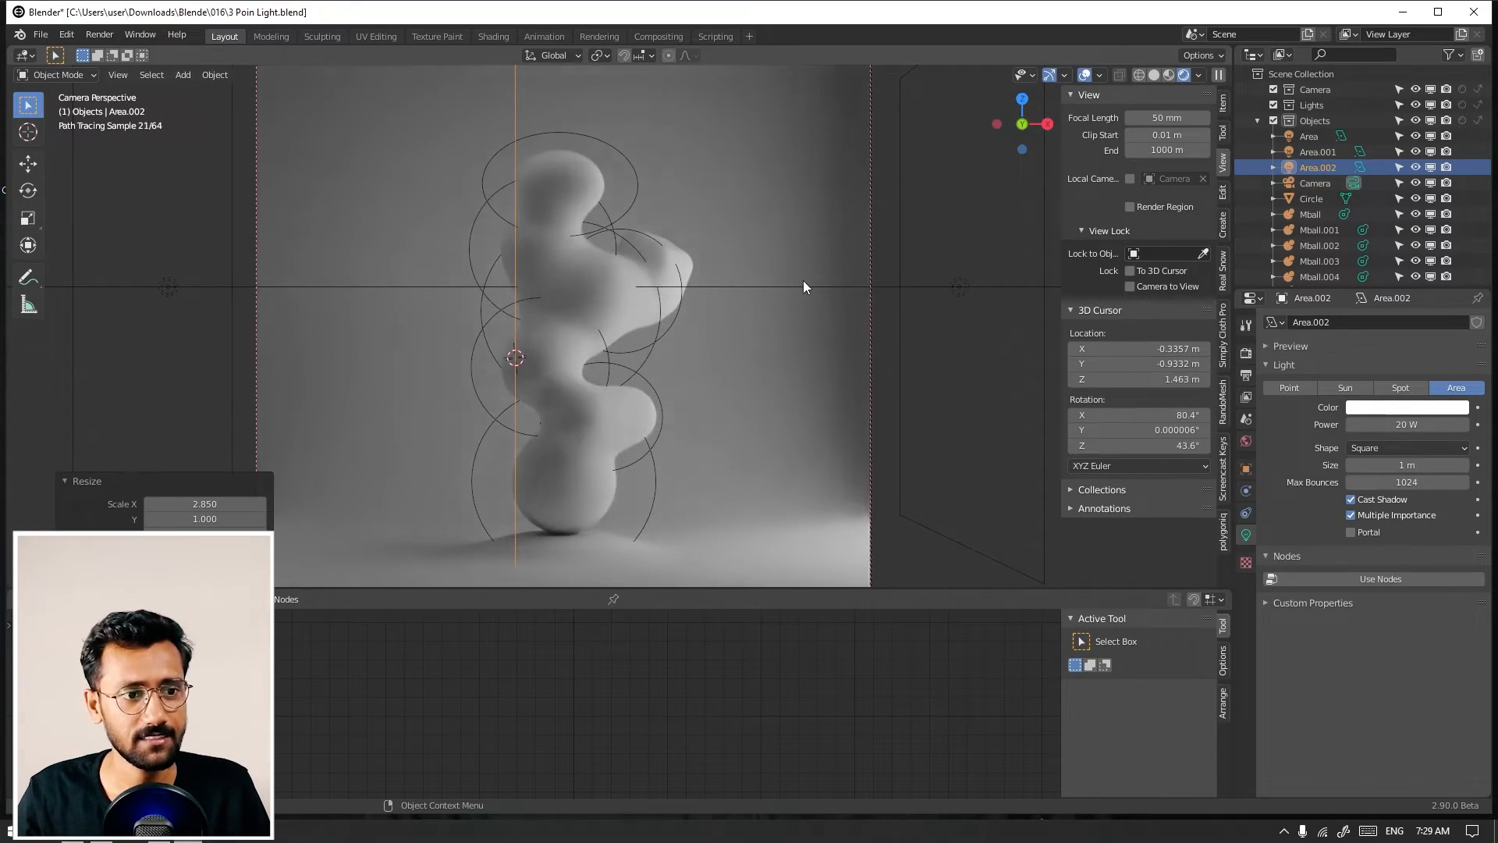
# - Reset the 3D cursor to the world origin and rotate the 60 W area light around it by about -14.9° about Z
pyautogui.moveTo(827, 284); pyautogui.dragTo(750, 347, button='middle')
pyautogui.press('z')
pyautogui.click(855, 345)
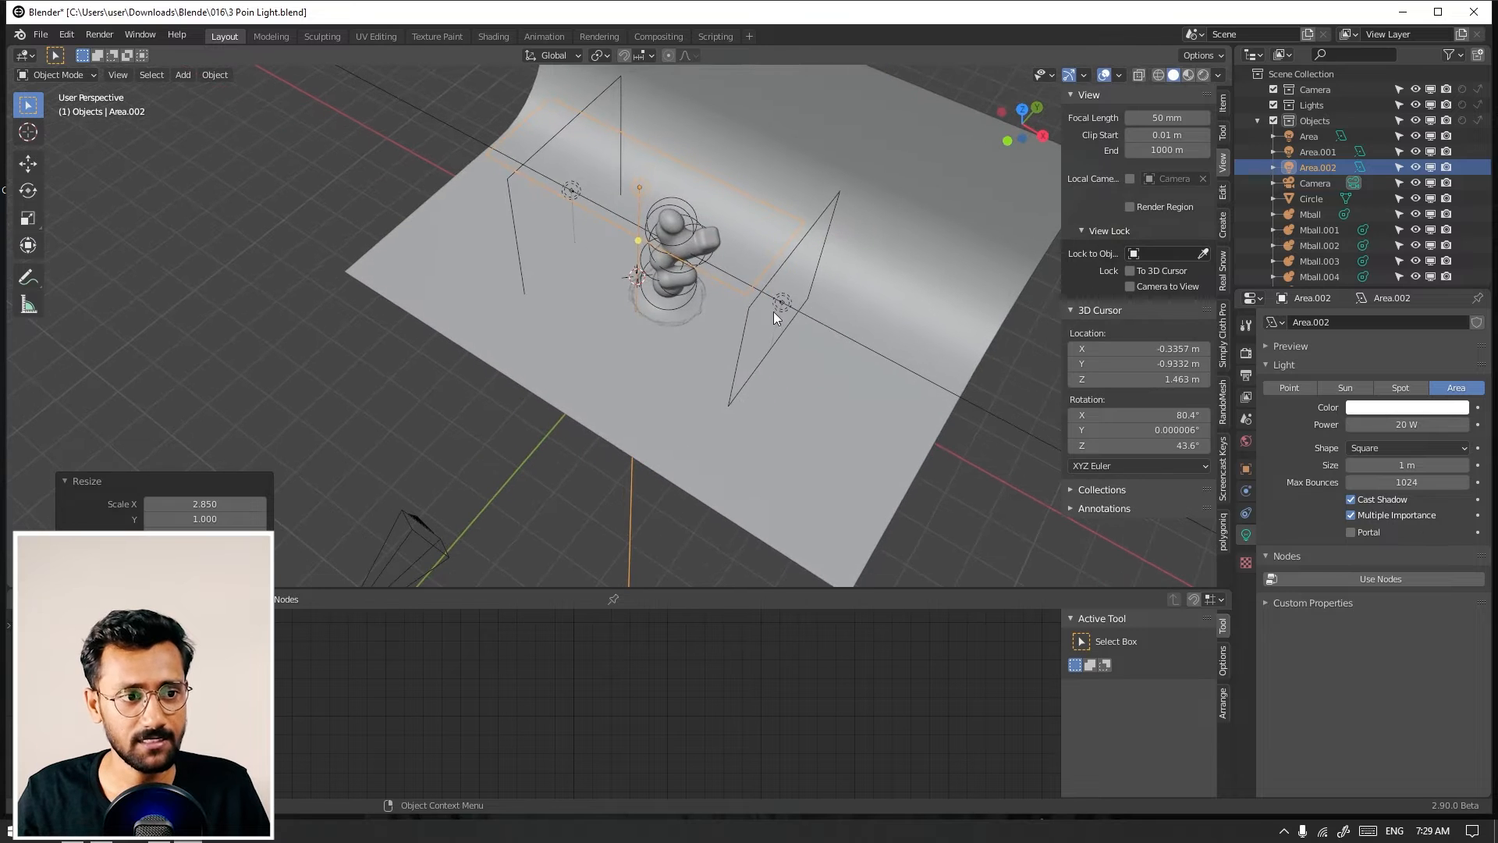
pyautogui.click(776, 312)
pyautogui.press('r')
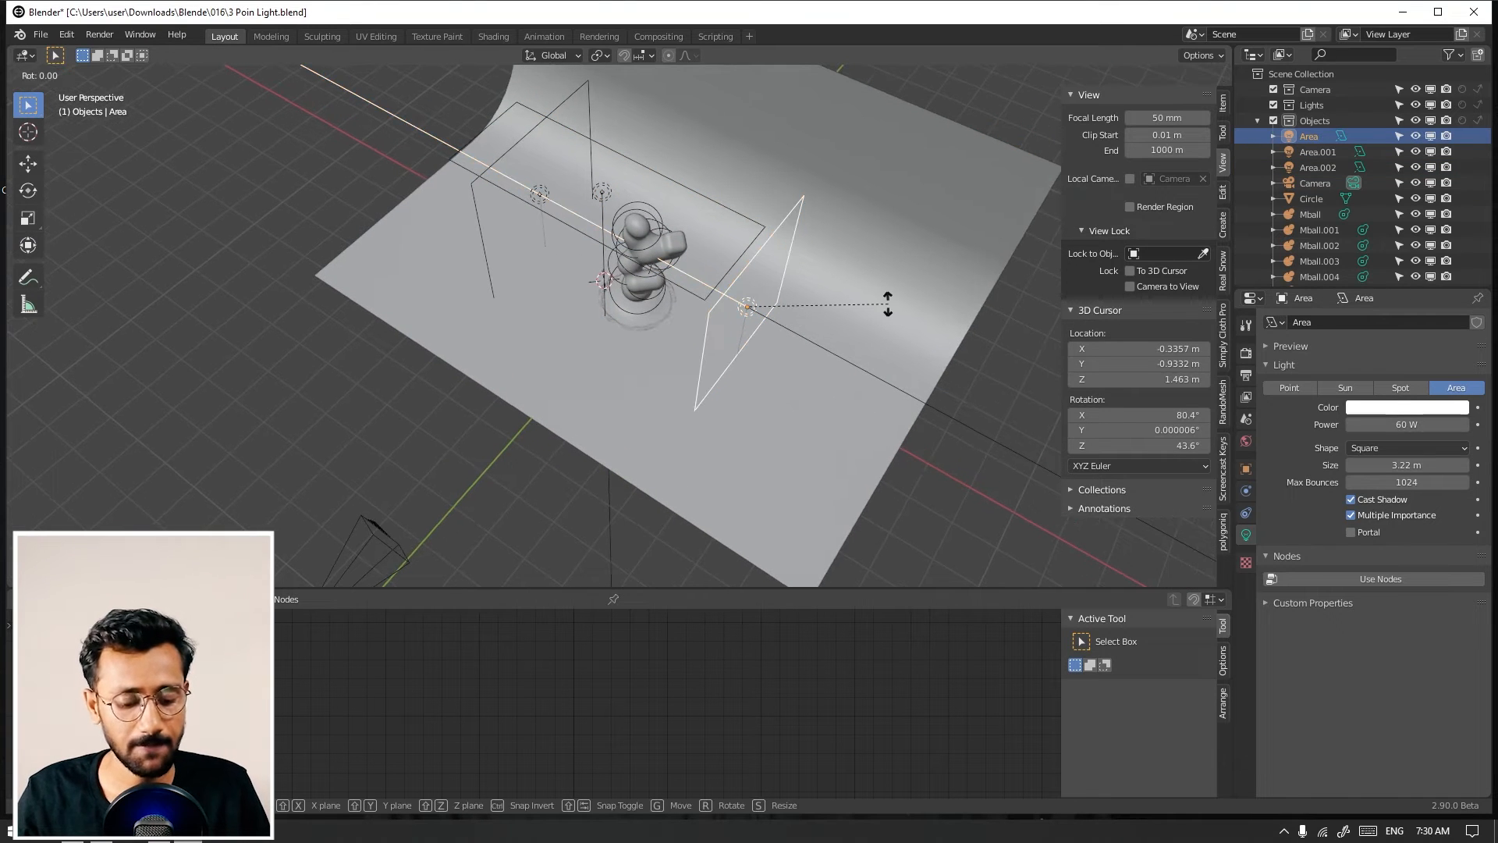
pyautogui.press('Escape')
pyautogui.hotkey('shift', 'c')
pyautogui.press('r')
pyautogui.press('z')
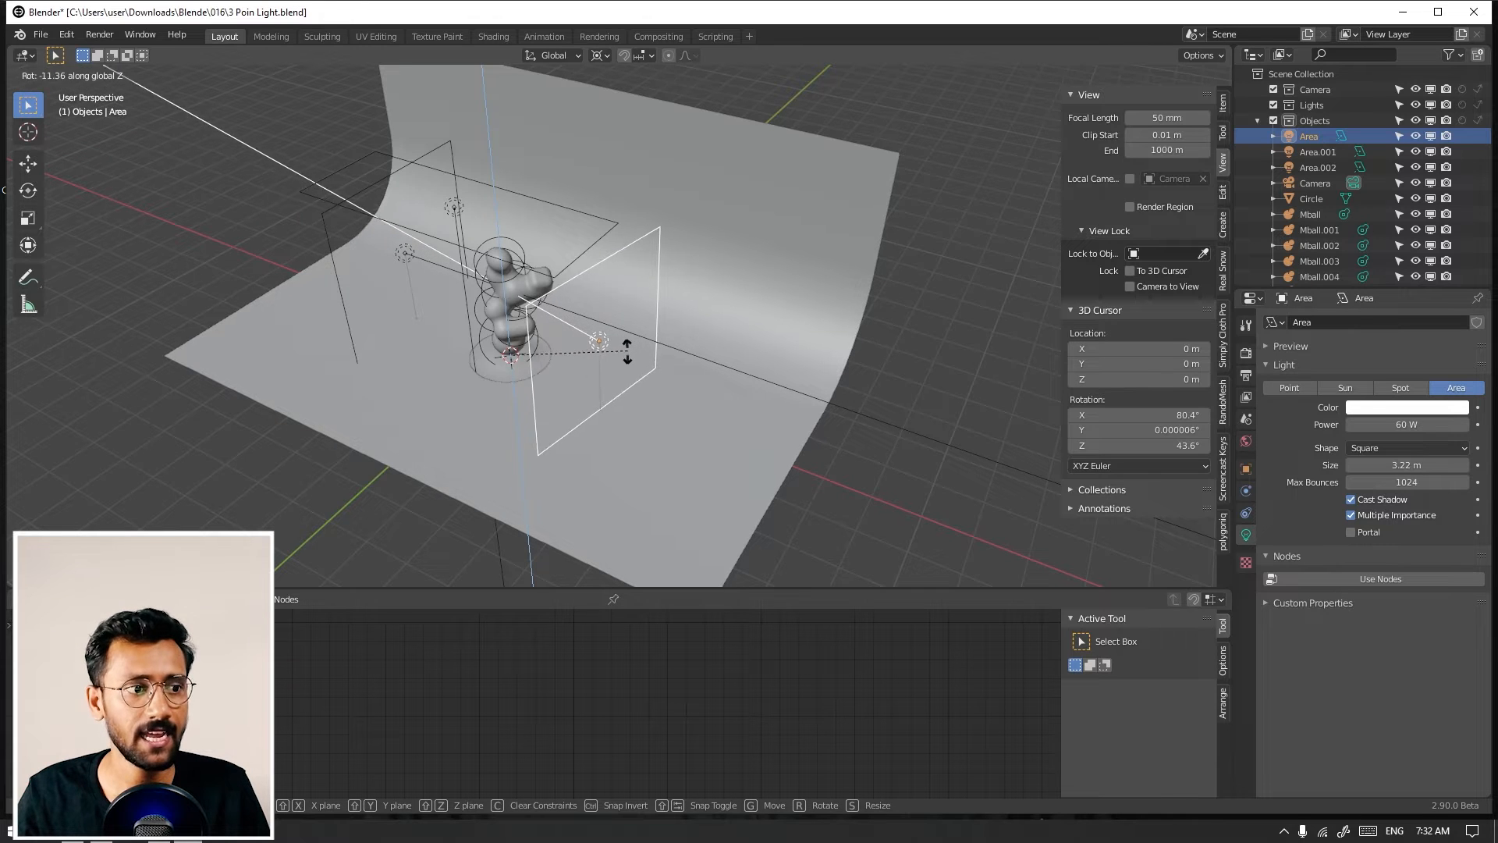
pyautogui.click(625, 358)
# - Return to the rendered camera view and render the image to examine the rotated light's effect
pyautogui.press('KP_0')
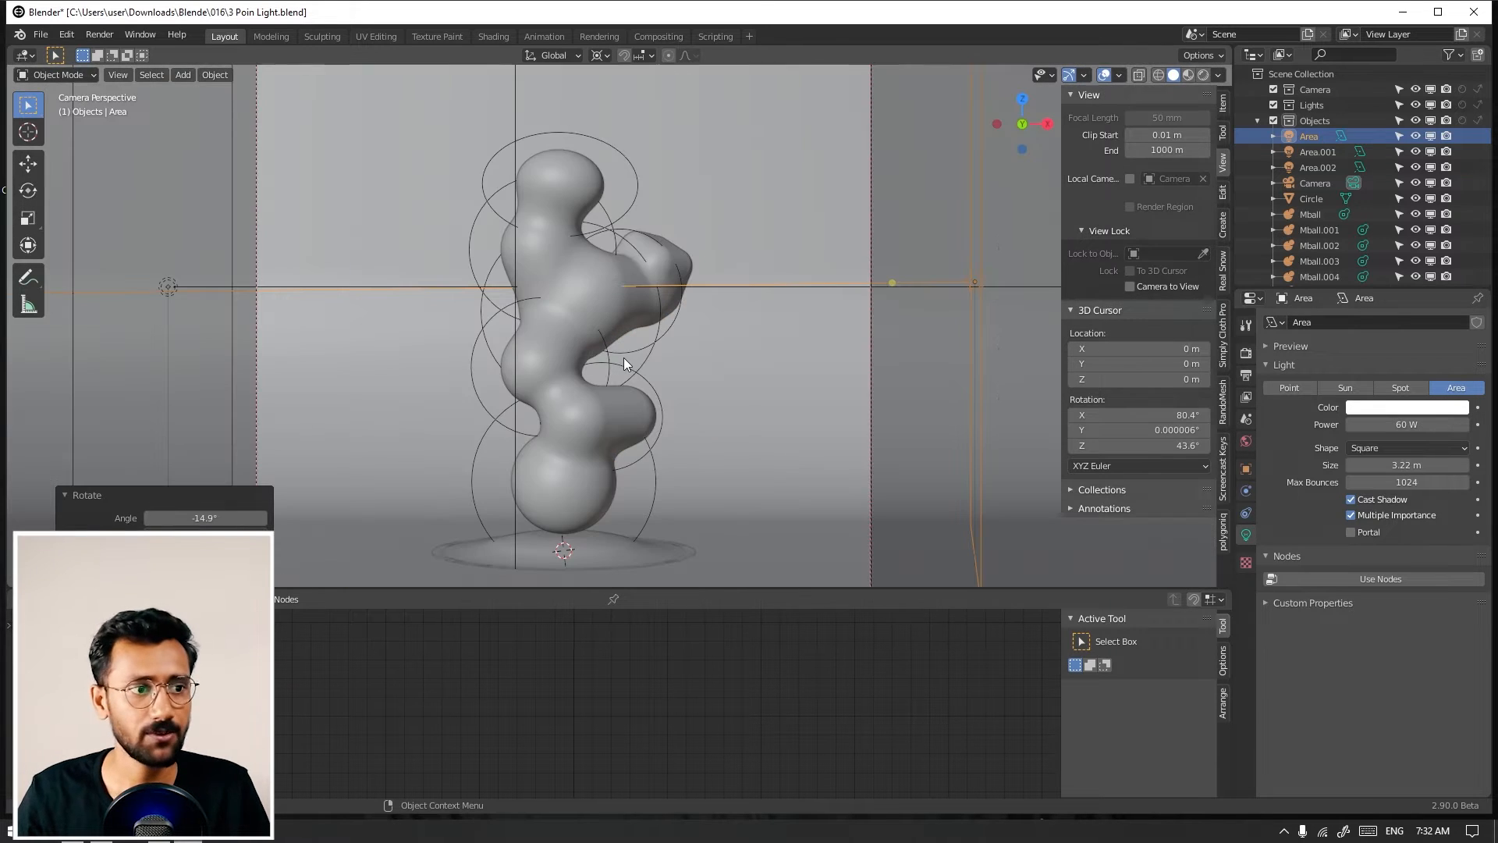
pyautogui.press('z')
pyautogui.click(696, 281)
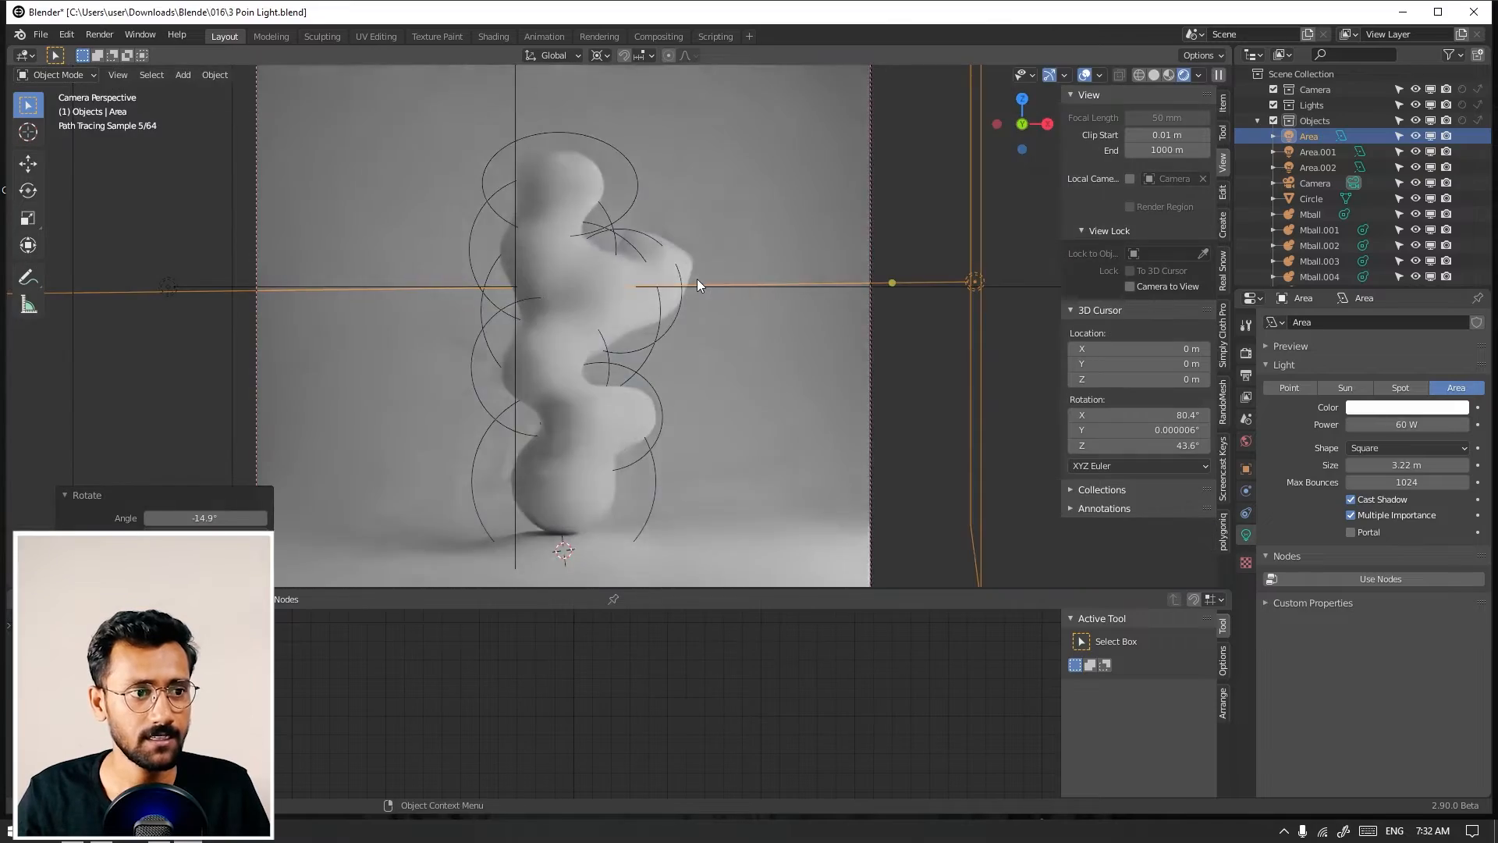
pyautogui.press('F12')
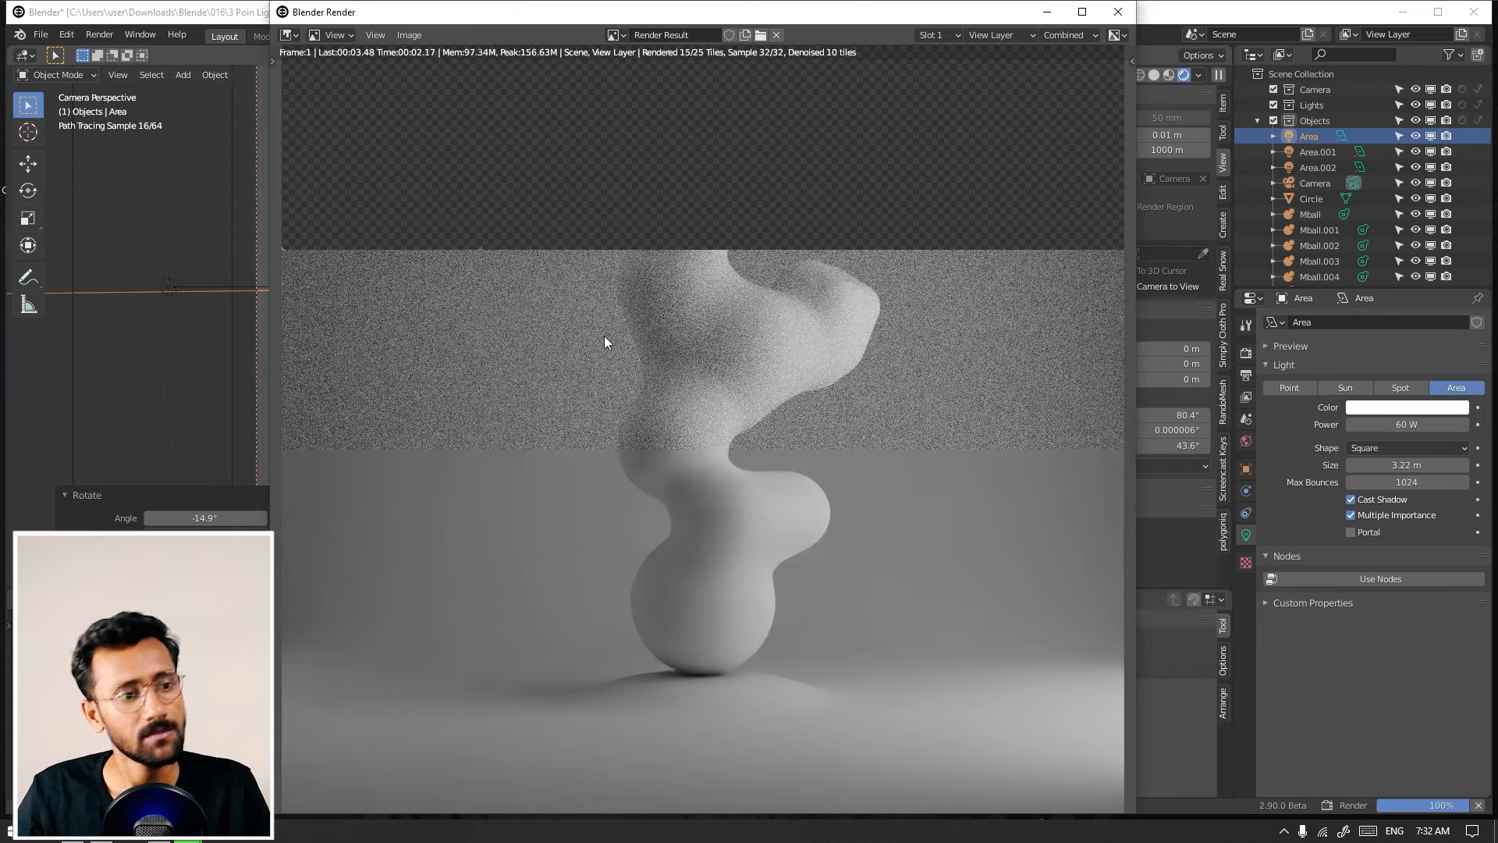
pyautogui.scroll(-2, 519, 290)
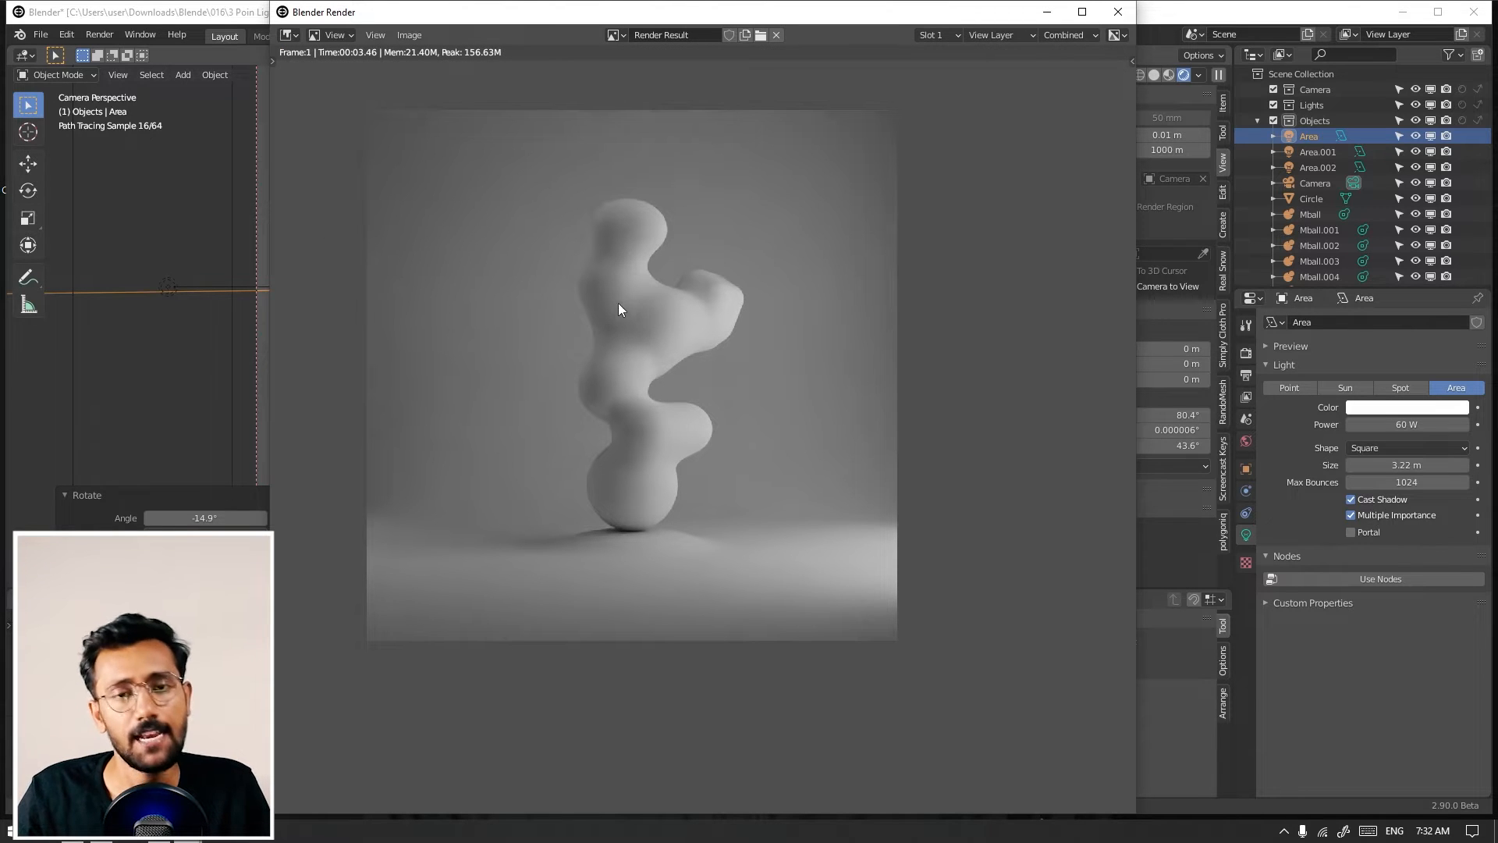
pyautogui.click(1119, 11)
# - Move the curved backdrop about 1.5 m along Y, away from the camera, and check it in the rendered camera view
pyautogui.moveTo(709, 343)
pyautogui.mouseDown(button='middle')
pyautogui.moveTo(737, 264)
pyautogui.moveTo(684, 302)
pyautogui.moveTo(854, 299)
pyautogui.moveTo(656, 325)
pyautogui.moveTo(652, 339)
pyautogui.mouseUp(button='middle')
pyautogui.scroll(-5, 683, 302)
pyautogui.click(656, 329)
pyautogui.press('g')
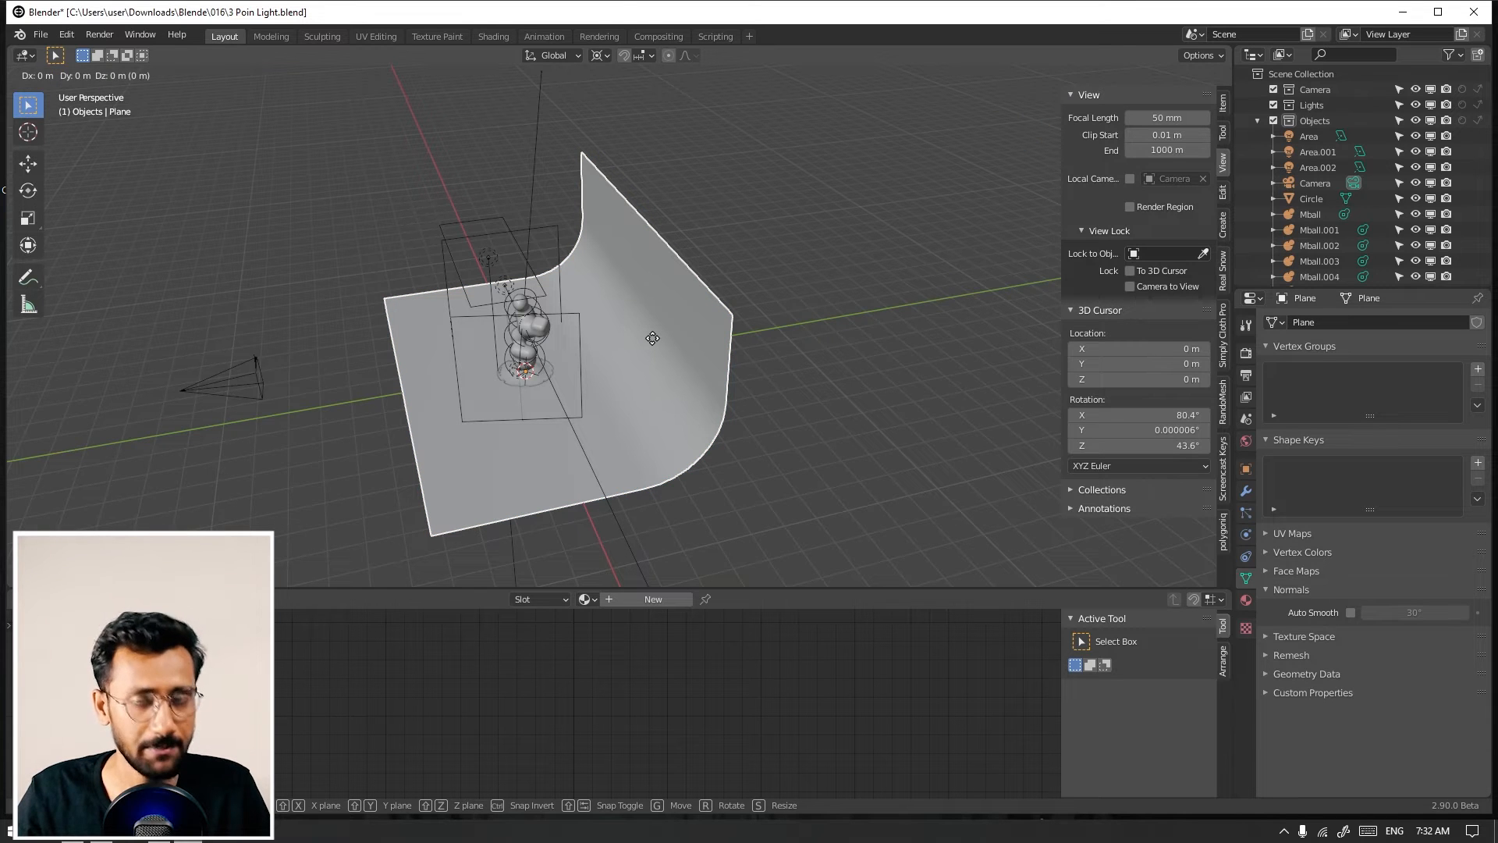
pyautogui.press('z')
pyautogui.press('y')
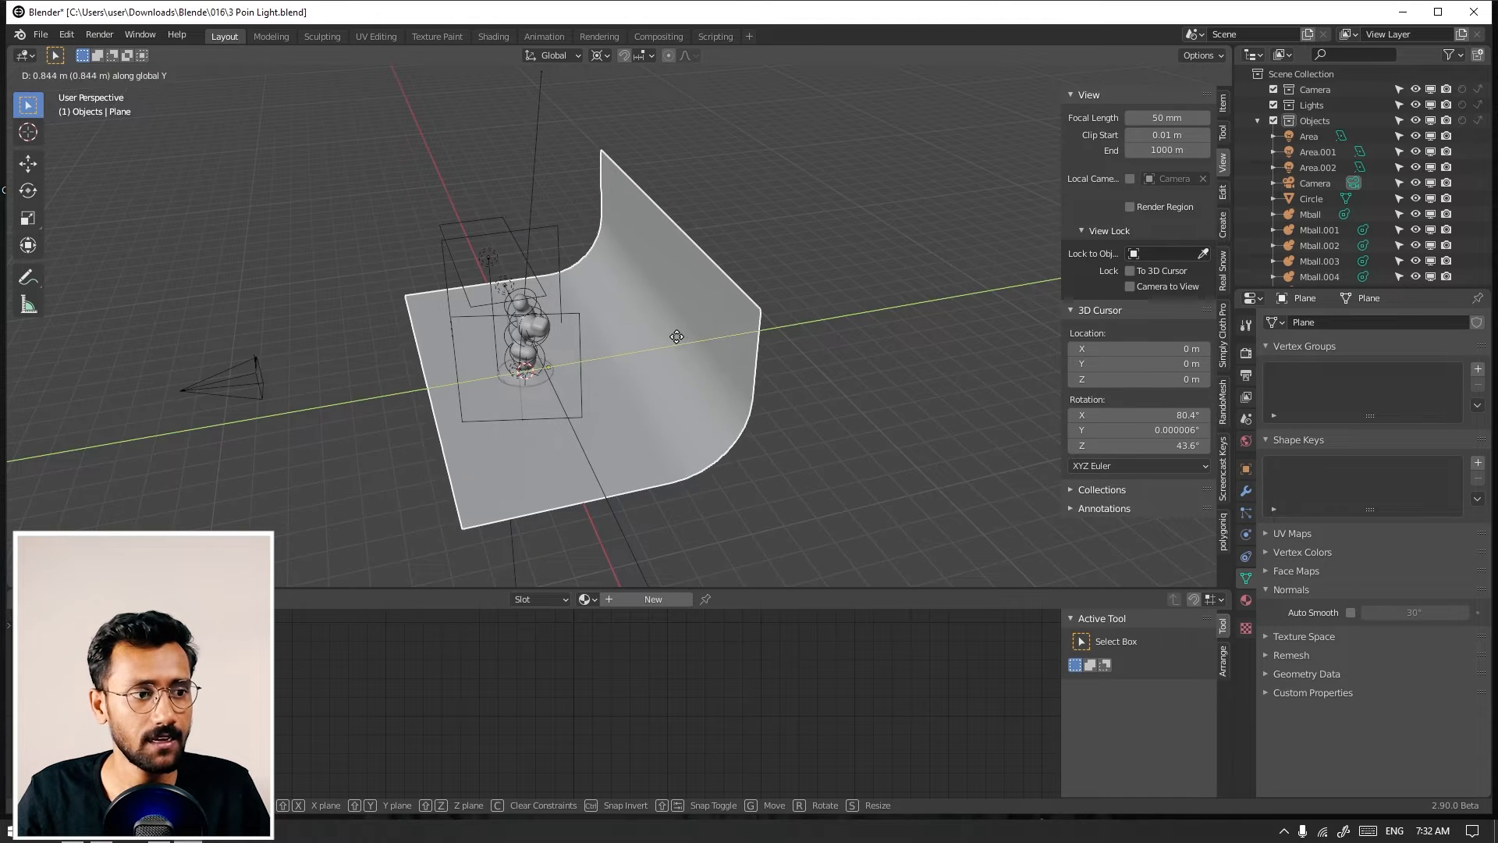
pyautogui.click(695, 339)
pyautogui.press('KP_0')
pyautogui.press('z')
pyautogui.click(736, 212)
pyautogui.scroll(-1, 837, 246)
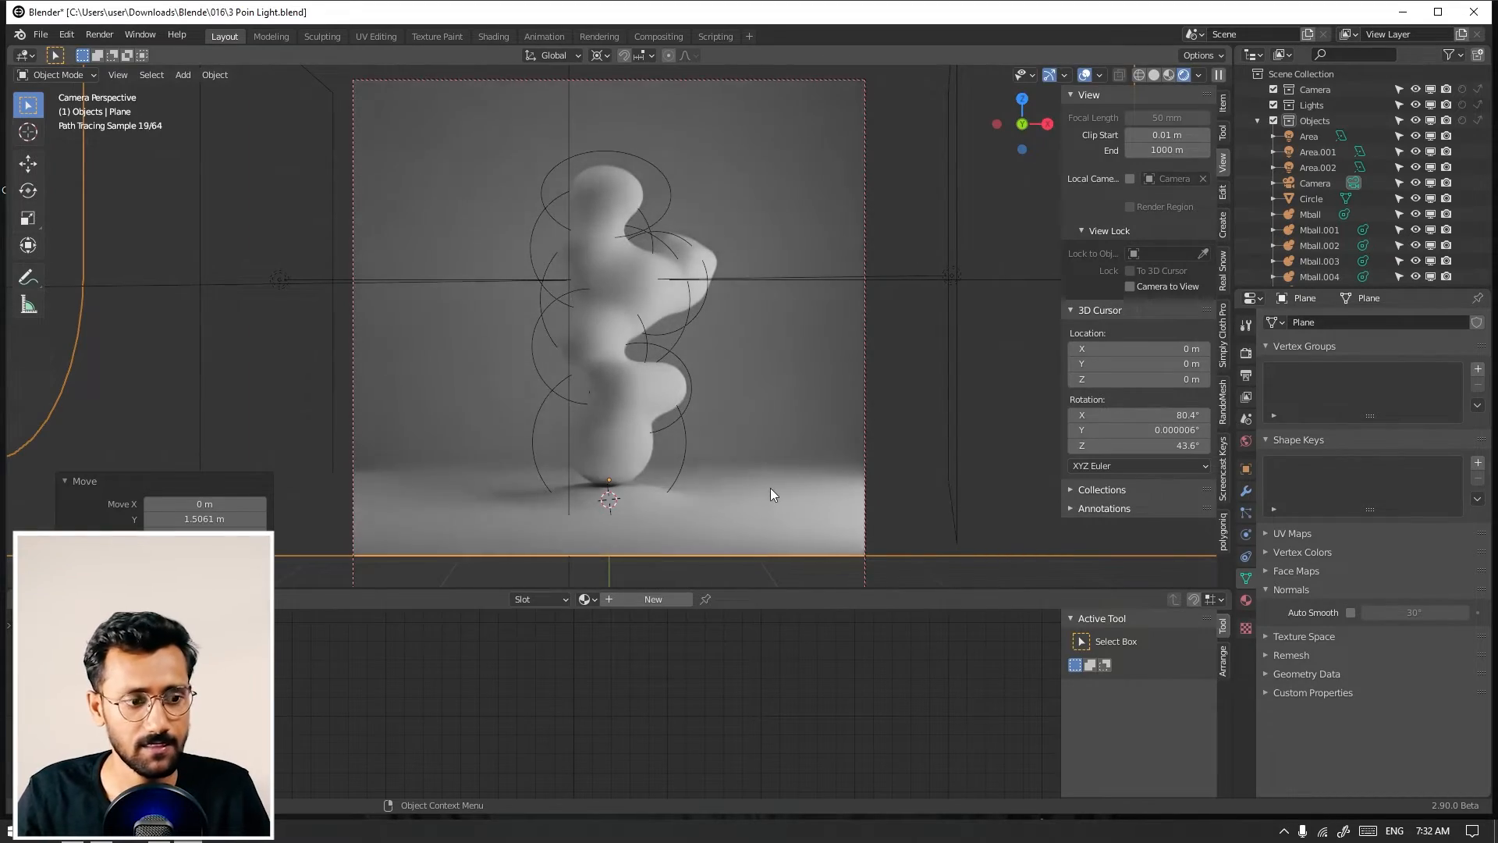
# - Extend the backdrop's floor by moving its front edge more than 6 m along negative Y to the camera
pyautogui.moveTo(761, 496); pyautogui.dragTo(538, 429, button='middle')
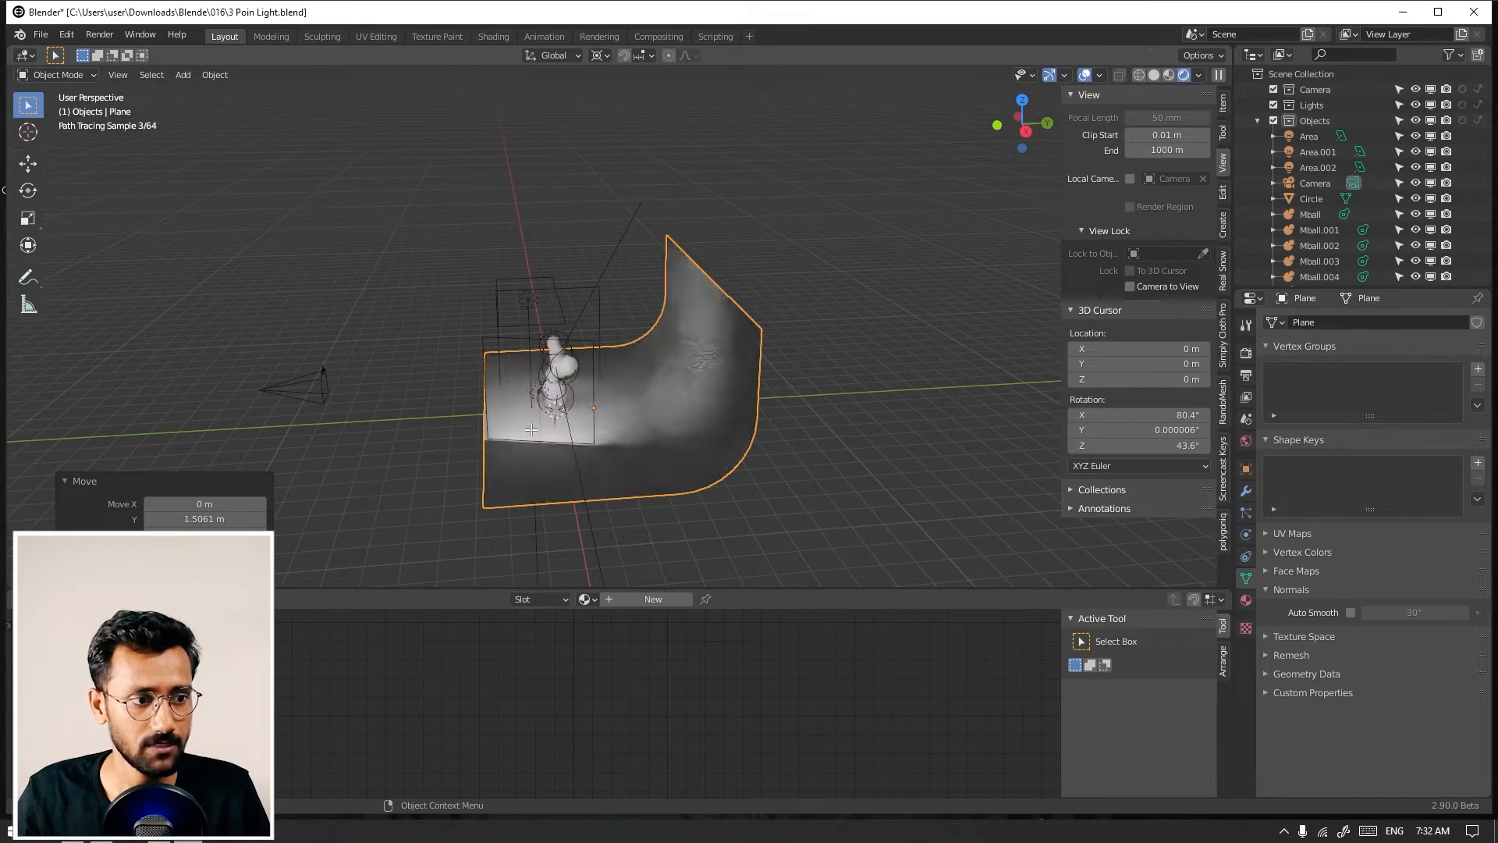
pyautogui.press('Tab')
pyautogui.press('z')
pyautogui.click(902, 429)
pyautogui.click(484, 425)
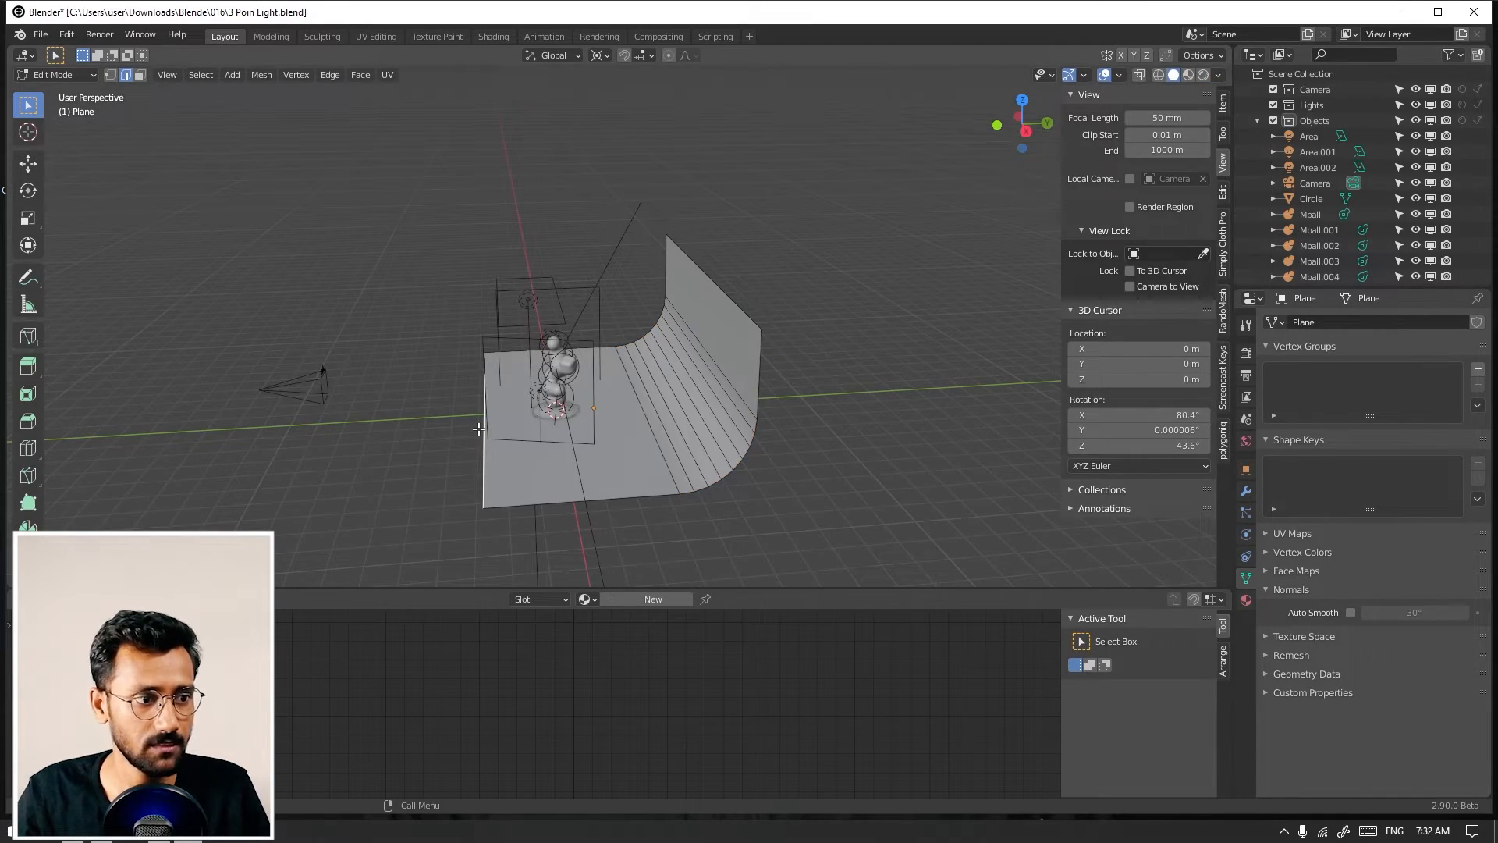
pyautogui.press('g')
pyautogui.press('y')
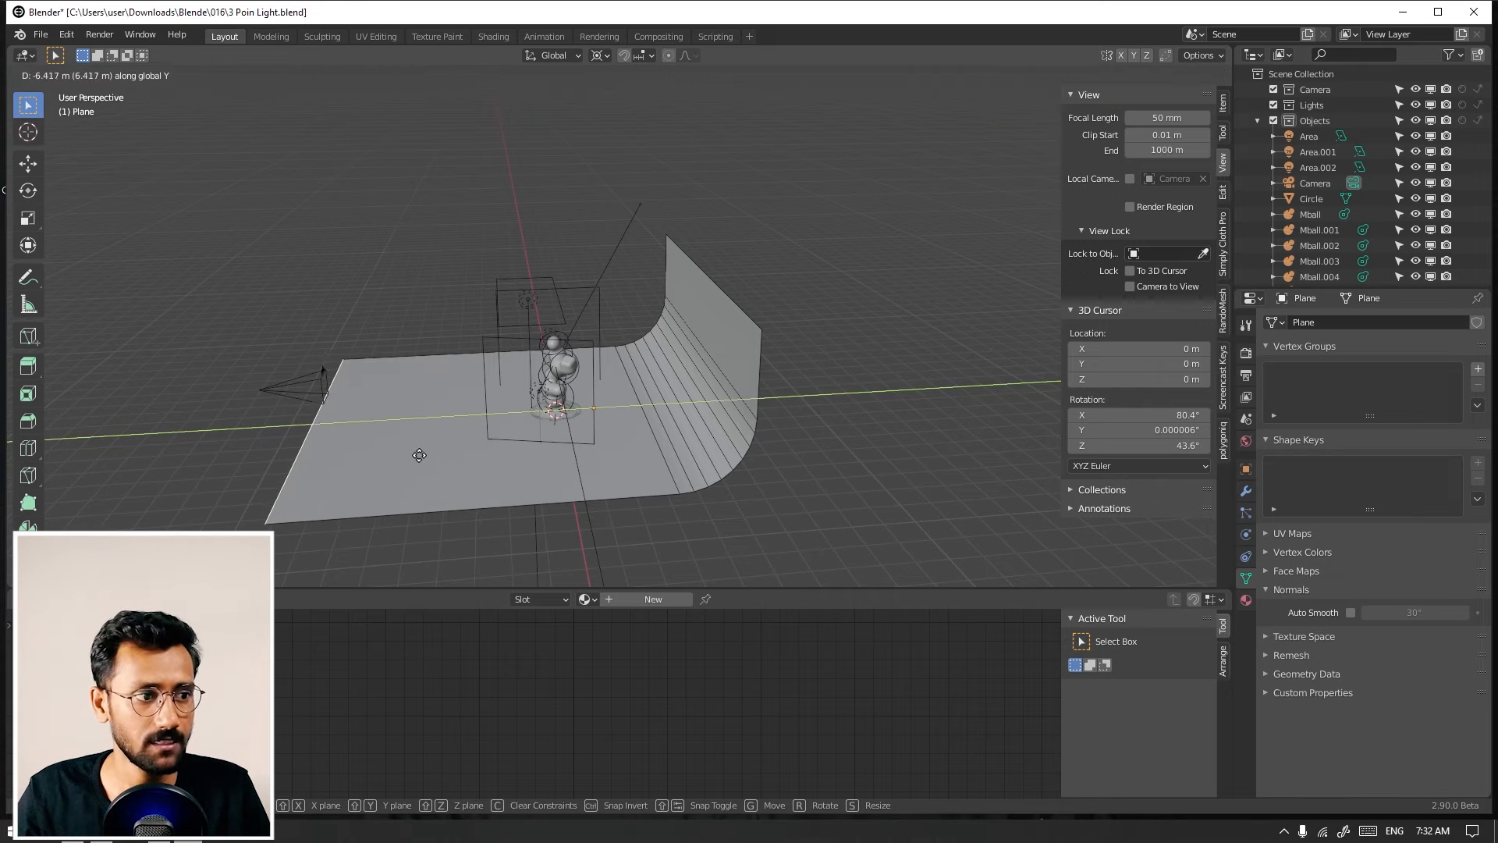
pyautogui.click(410, 455)
pyautogui.press('Tab')
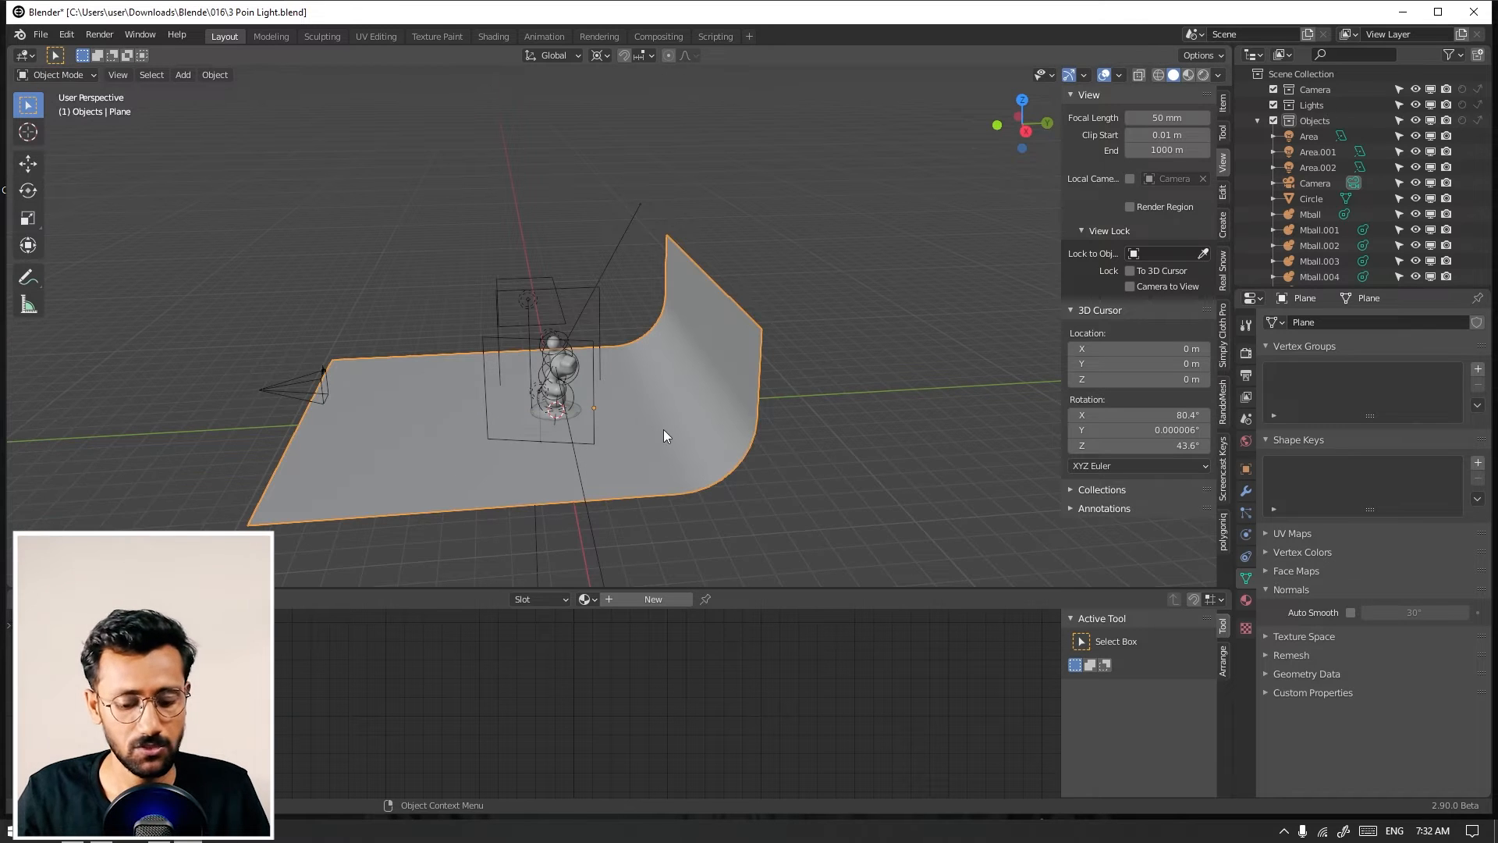
# - Move the extended backdrop about 3.75 m farther along Y and check it in the rendered camera view
pyautogui.press('g')
pyautogui.press('y')
pyautogui.click(758, 427)
pyautogui.press('KP_0')
pyautogui.press('z')
pyautogui.click(804, 187)
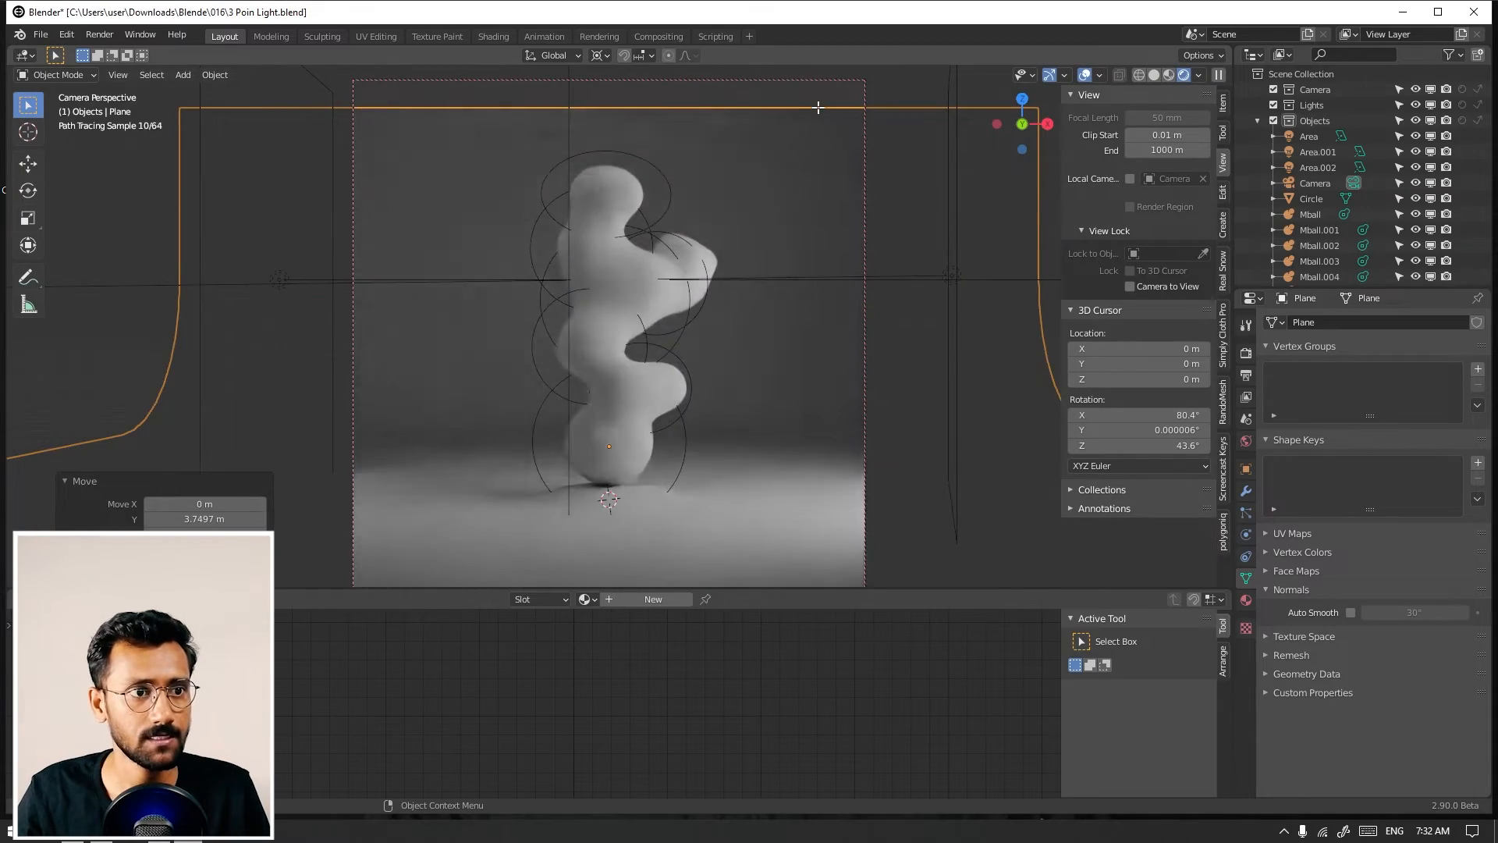
# - Raise the backdrop's top edge along Z until the wall extends above the camera frame
pyautogui.press('Tab')
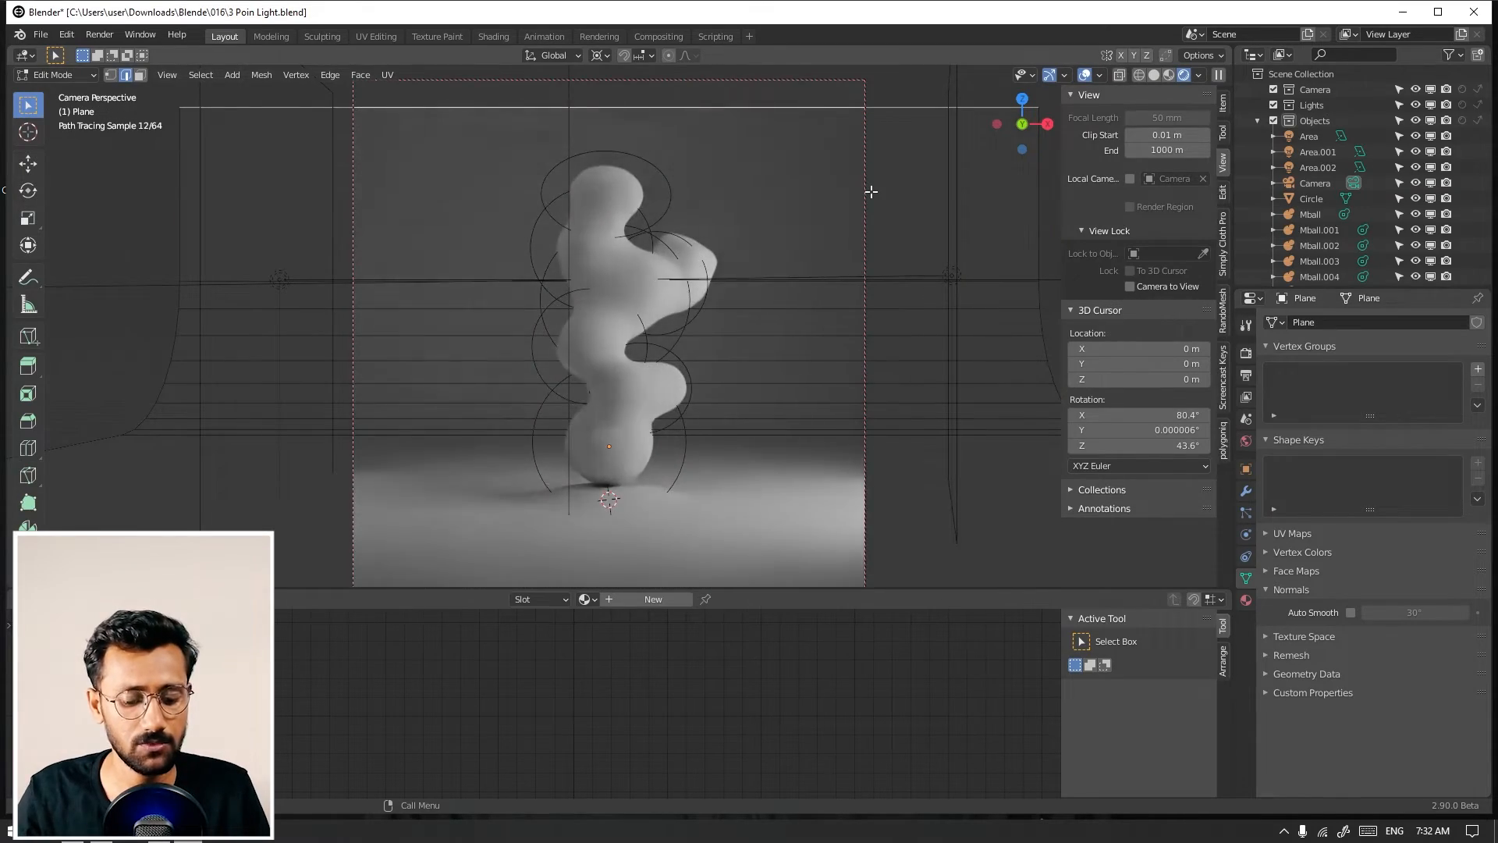
pyautogui.press('g')
pyautogui.press('z')
pyautogui.click(867, 110)
pyautogui.scroll(-3, 863, 134)
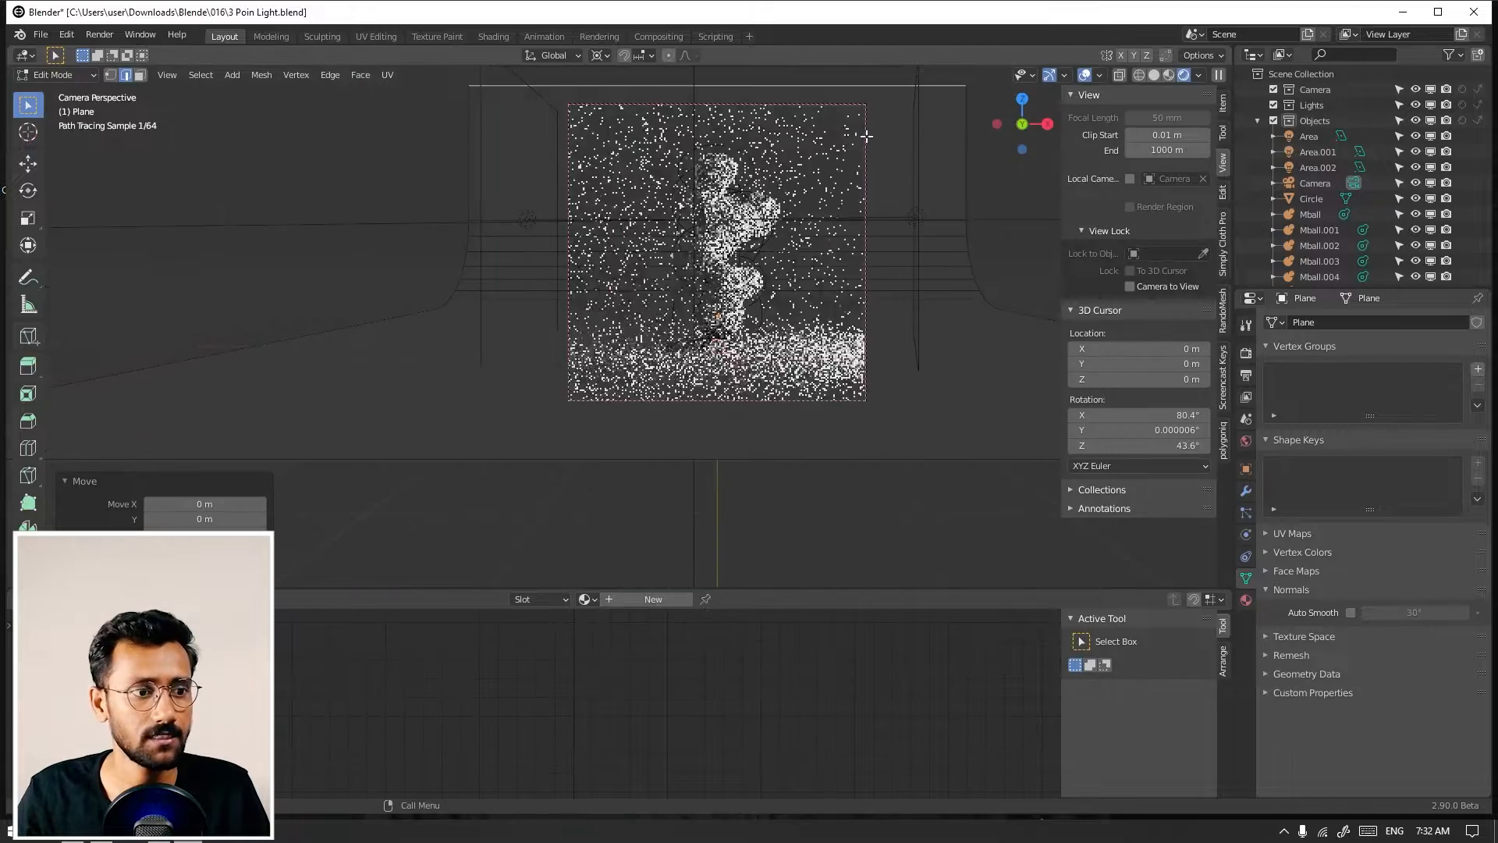
# - Leave mesh editing on the backdrop, frame the whole figure in the rendered camera view, and save the file
pyautogui.scroll(4, 803, 285)
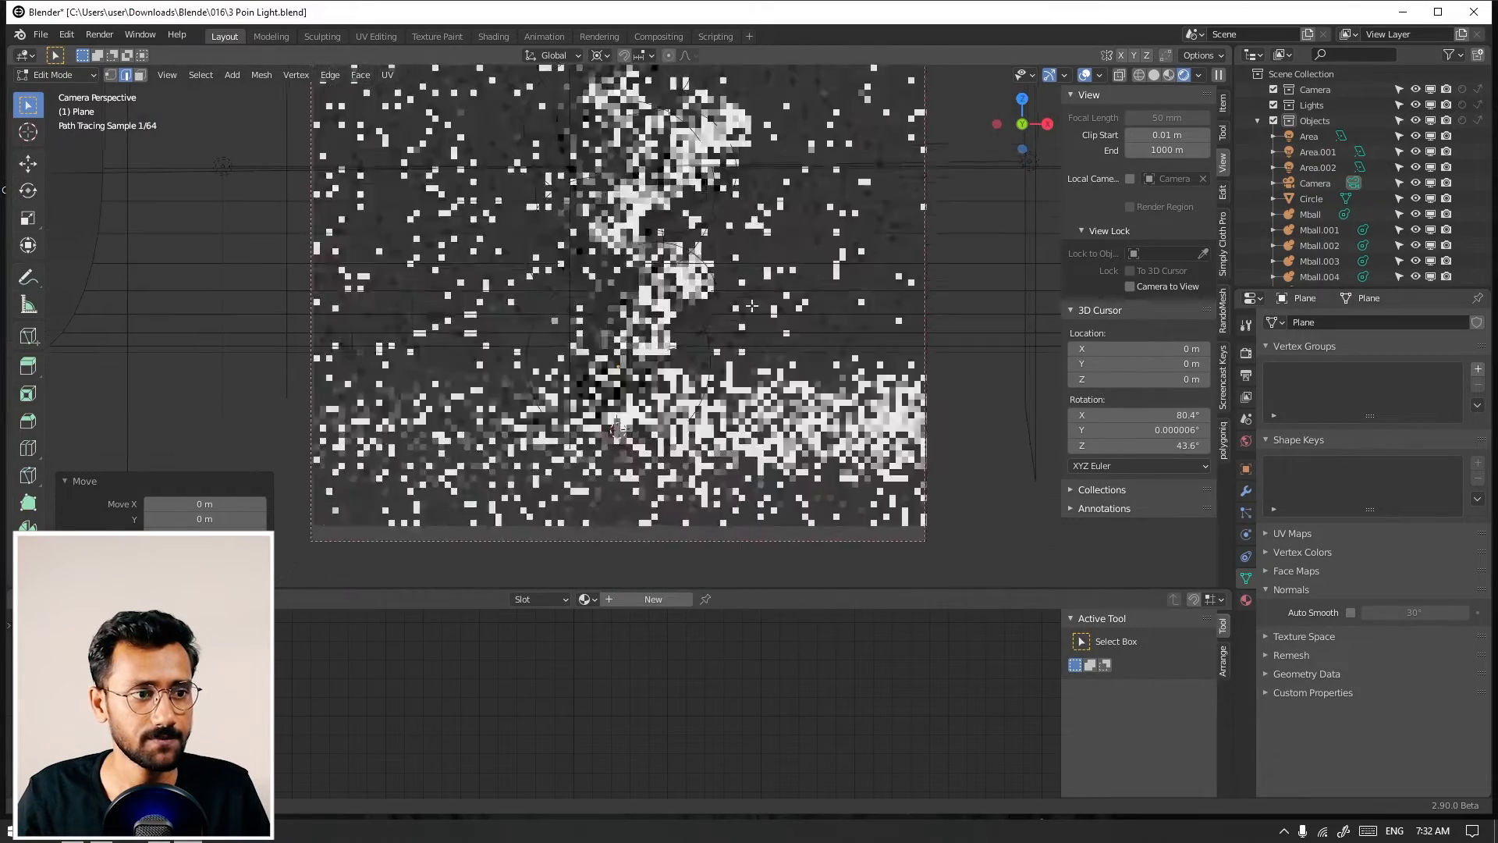
pyautogui.press('Tab')
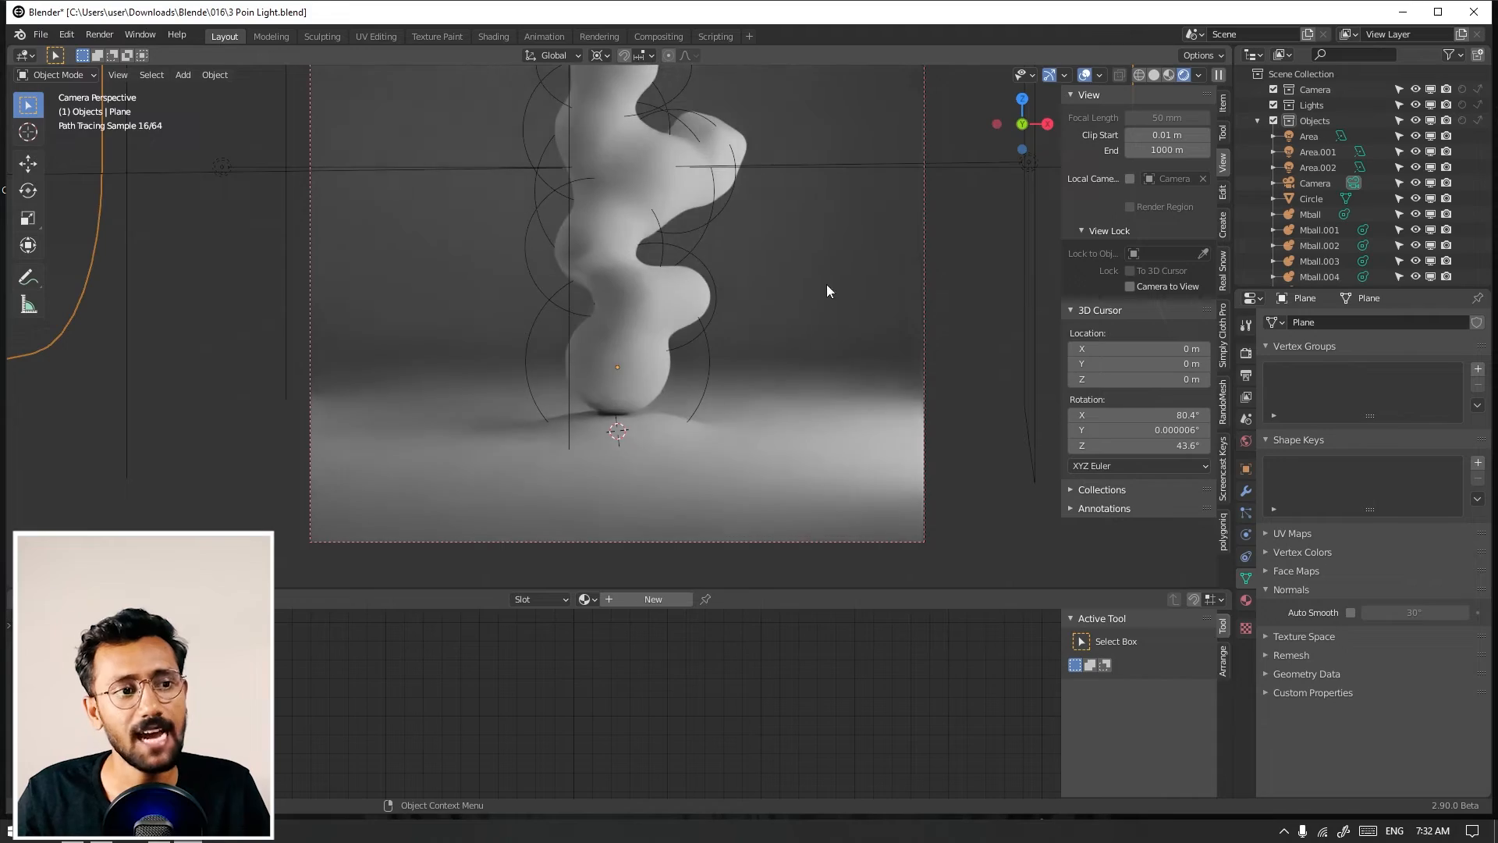
pyautogui.keyDown('shift'); pyautogui.moveTo(805, 210); pyautogui.dragTo(806, 261, button='middle'); pyautogui.keyUp('shift')
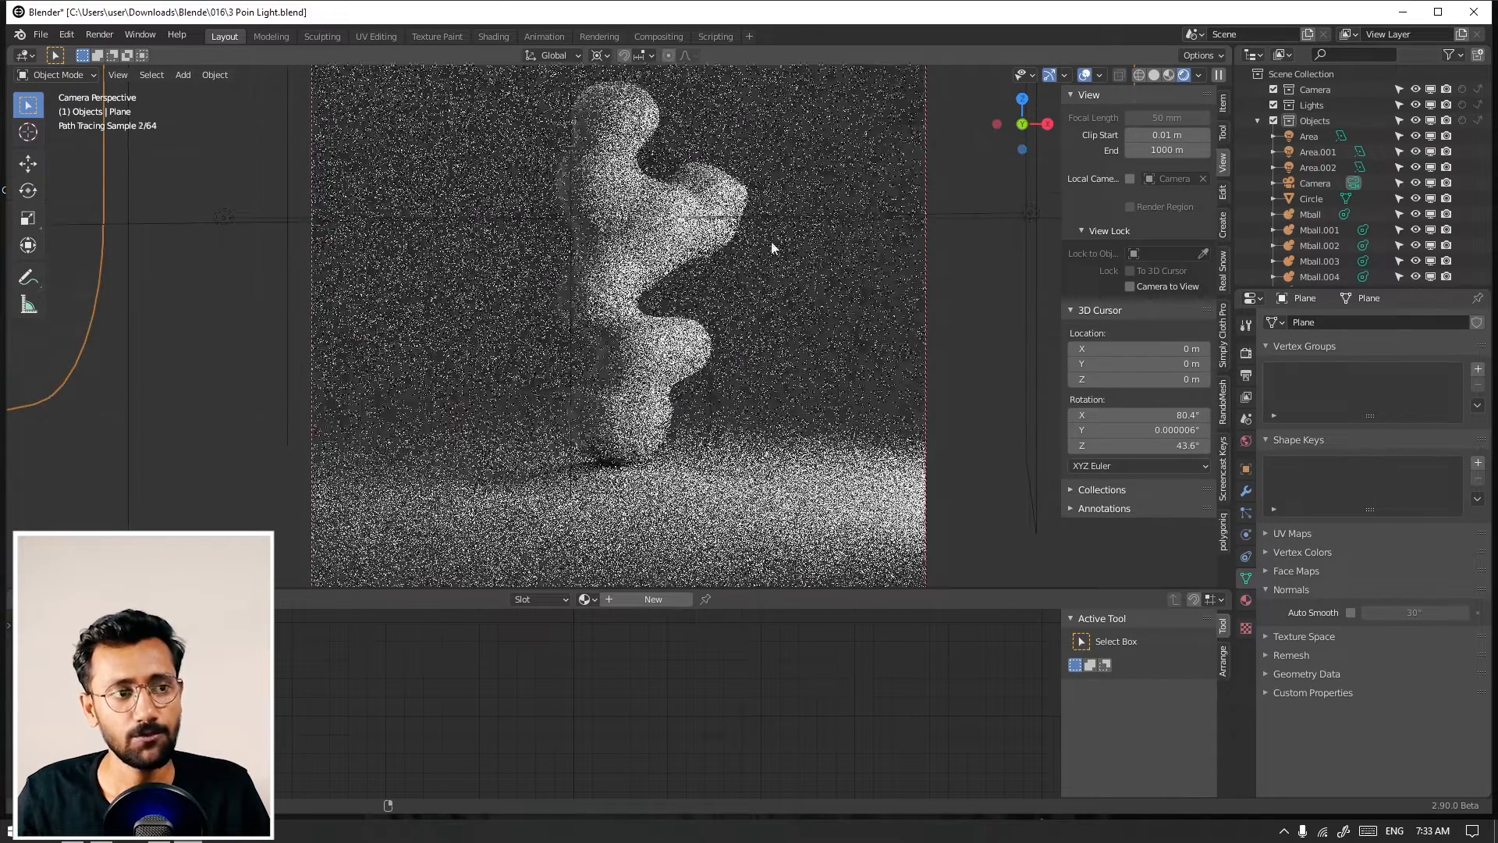
pyautogui.hotkey('ctrl', 's')
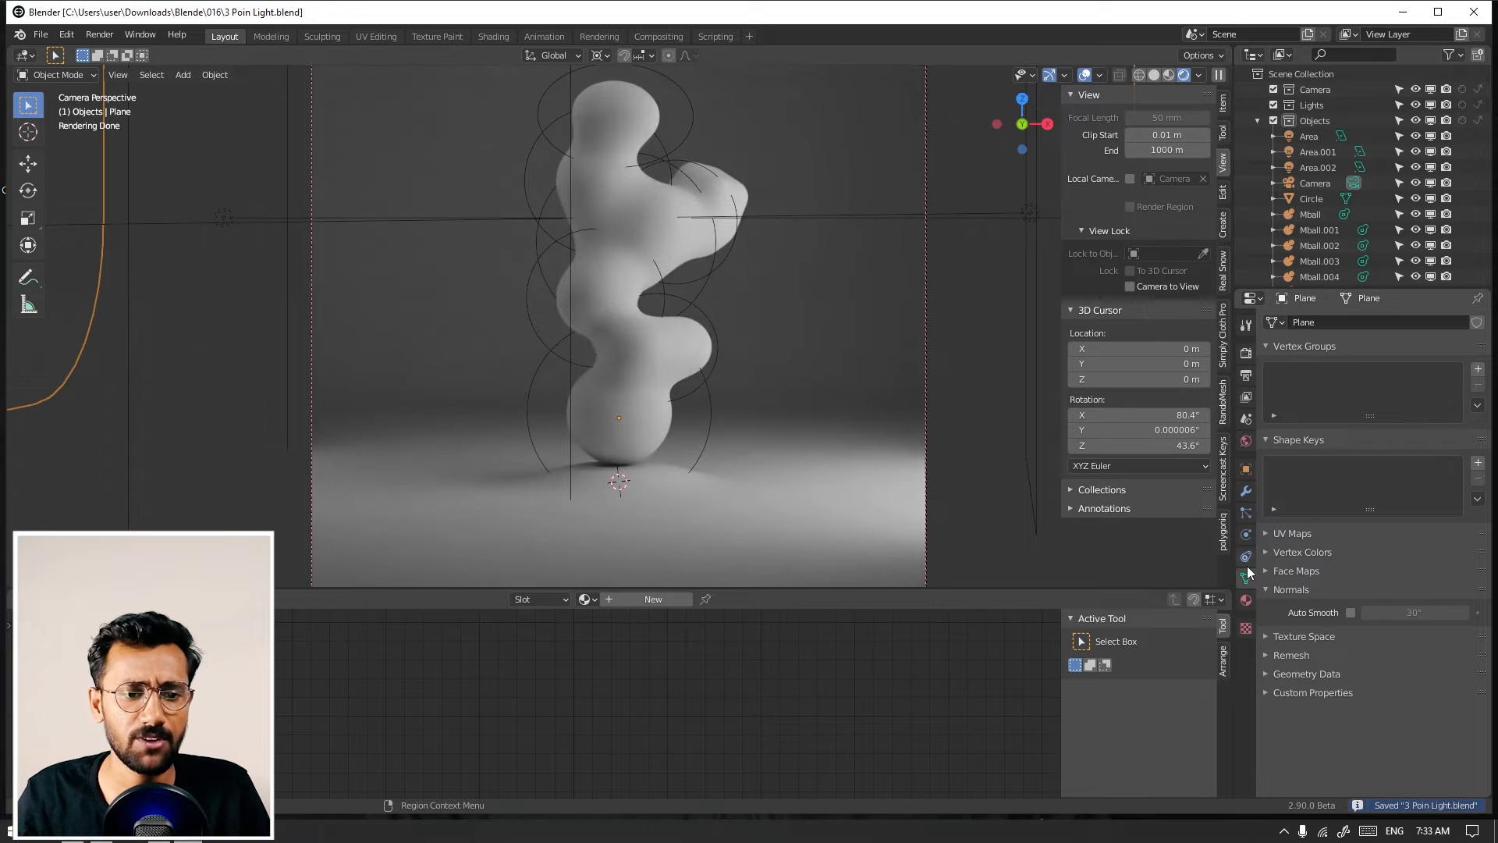
# - Enable depth of field on the camera and pick the metaball figure as its focus object
pyautogui.scroll(-2, 1309, 137)
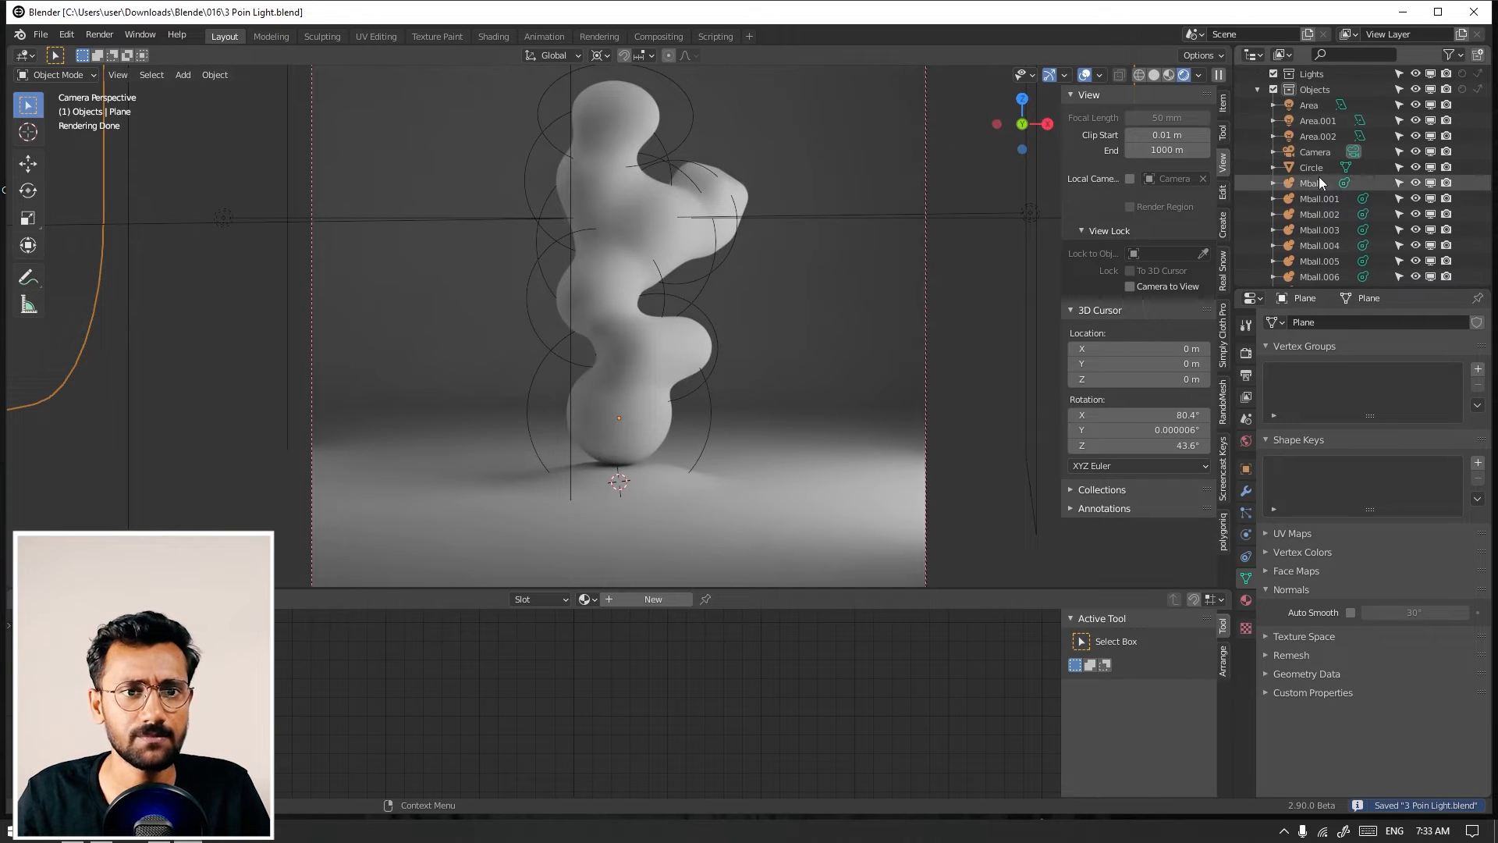
pyautogui.click(1316, 152)
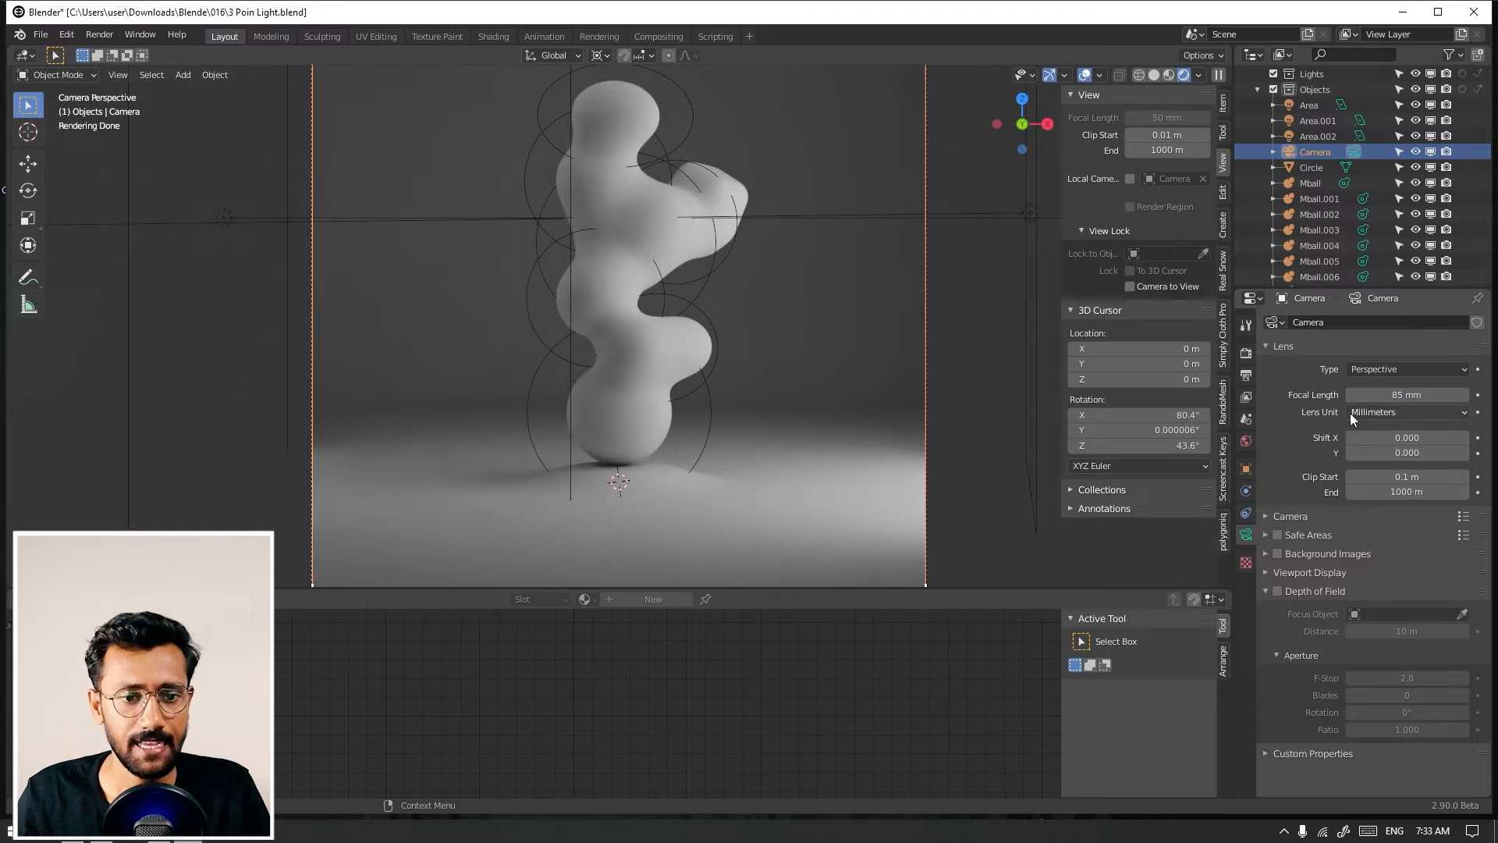
pyautogui.click(1278, 591)
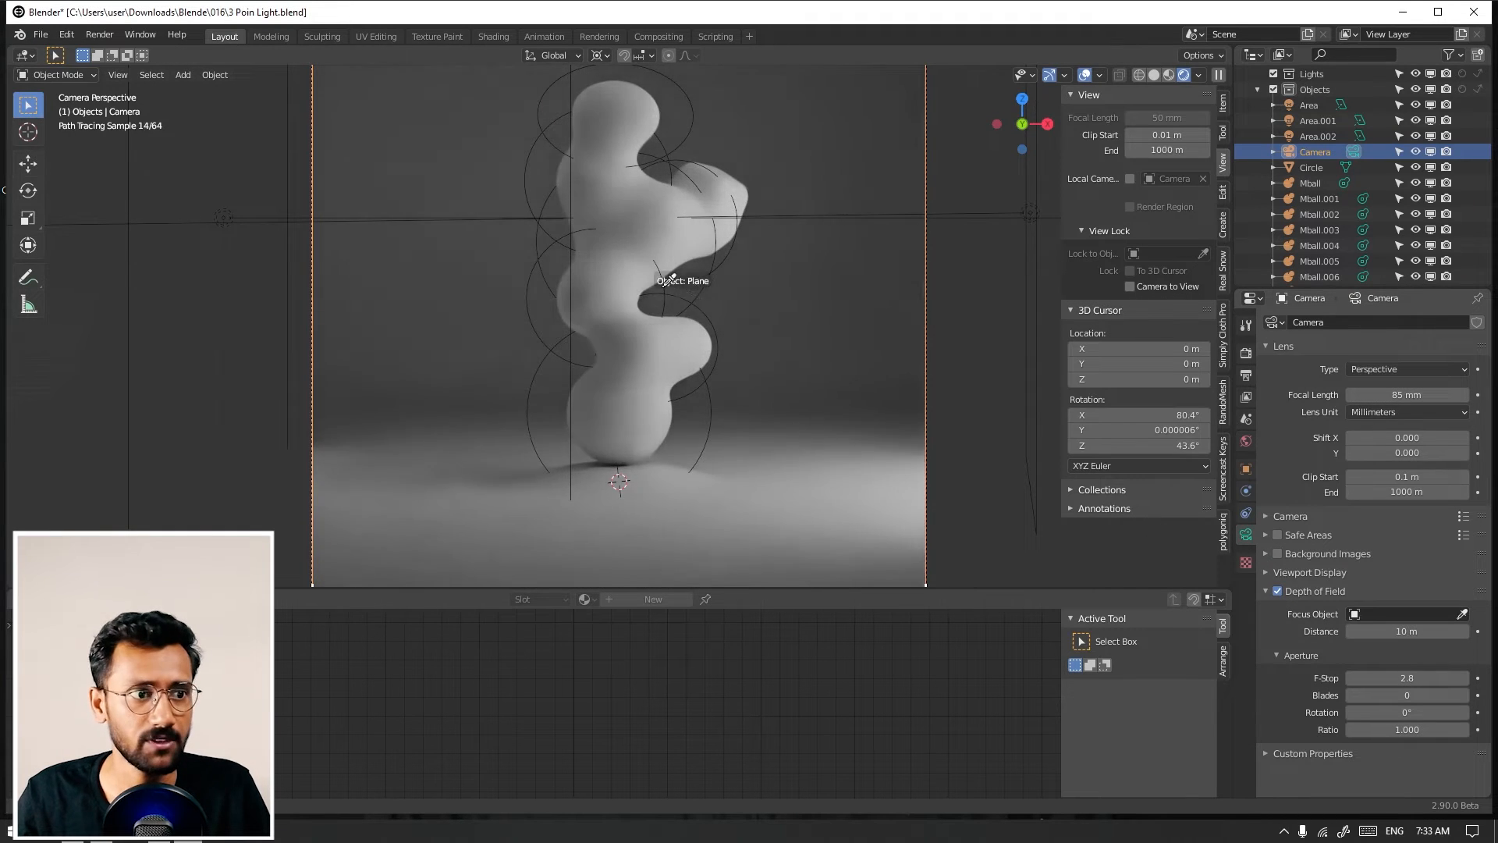
pyautogui.click(659, 215)
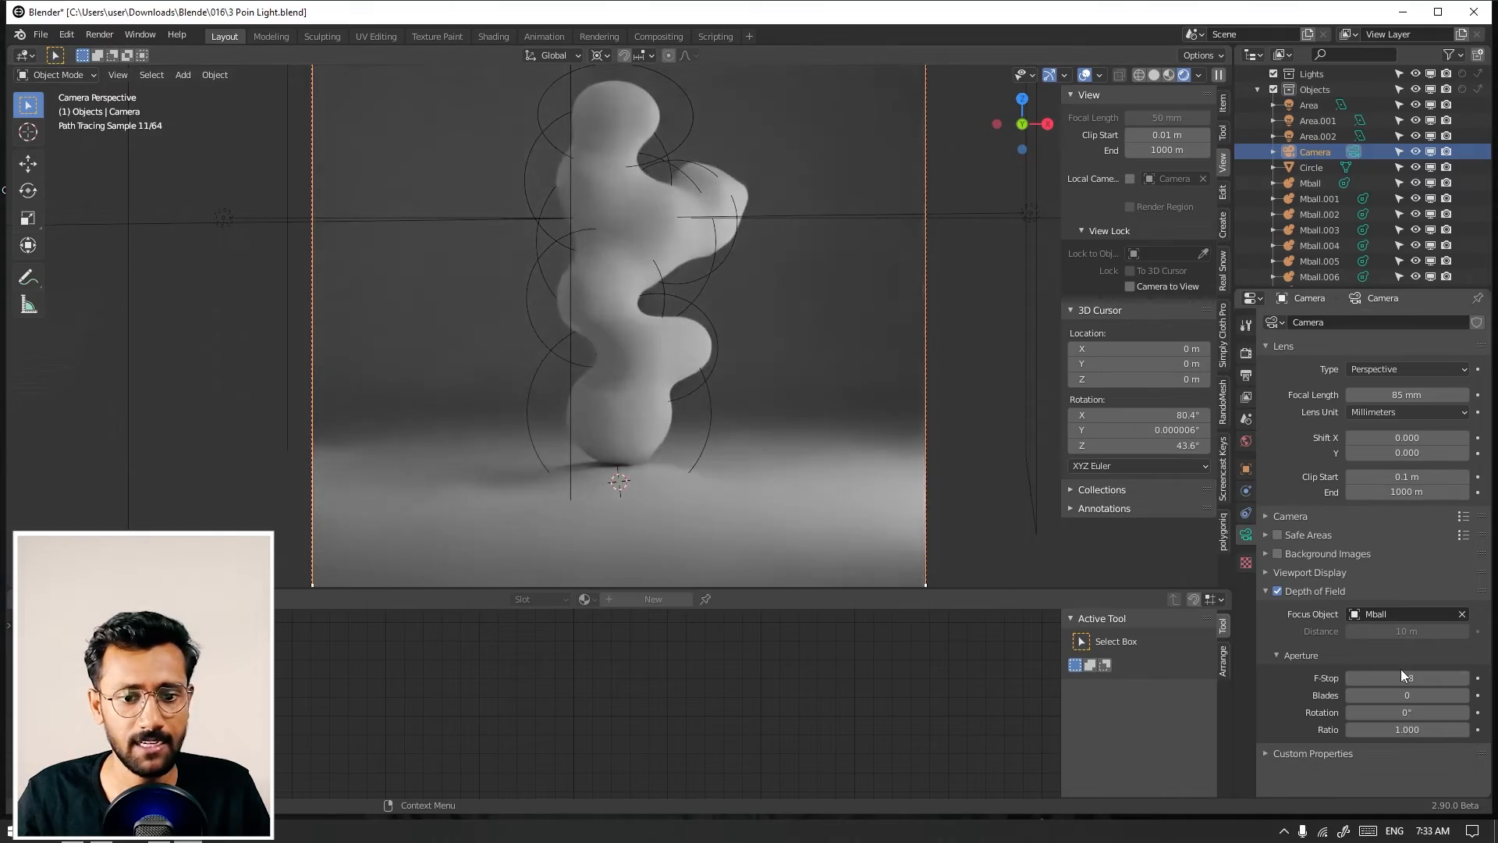
# - Set the camera aperture to F-stop 0.1 with 15 blades, and save the file
pyautogui.moveTo(1407, 678); pyautogui.dragTo(1359, 678)
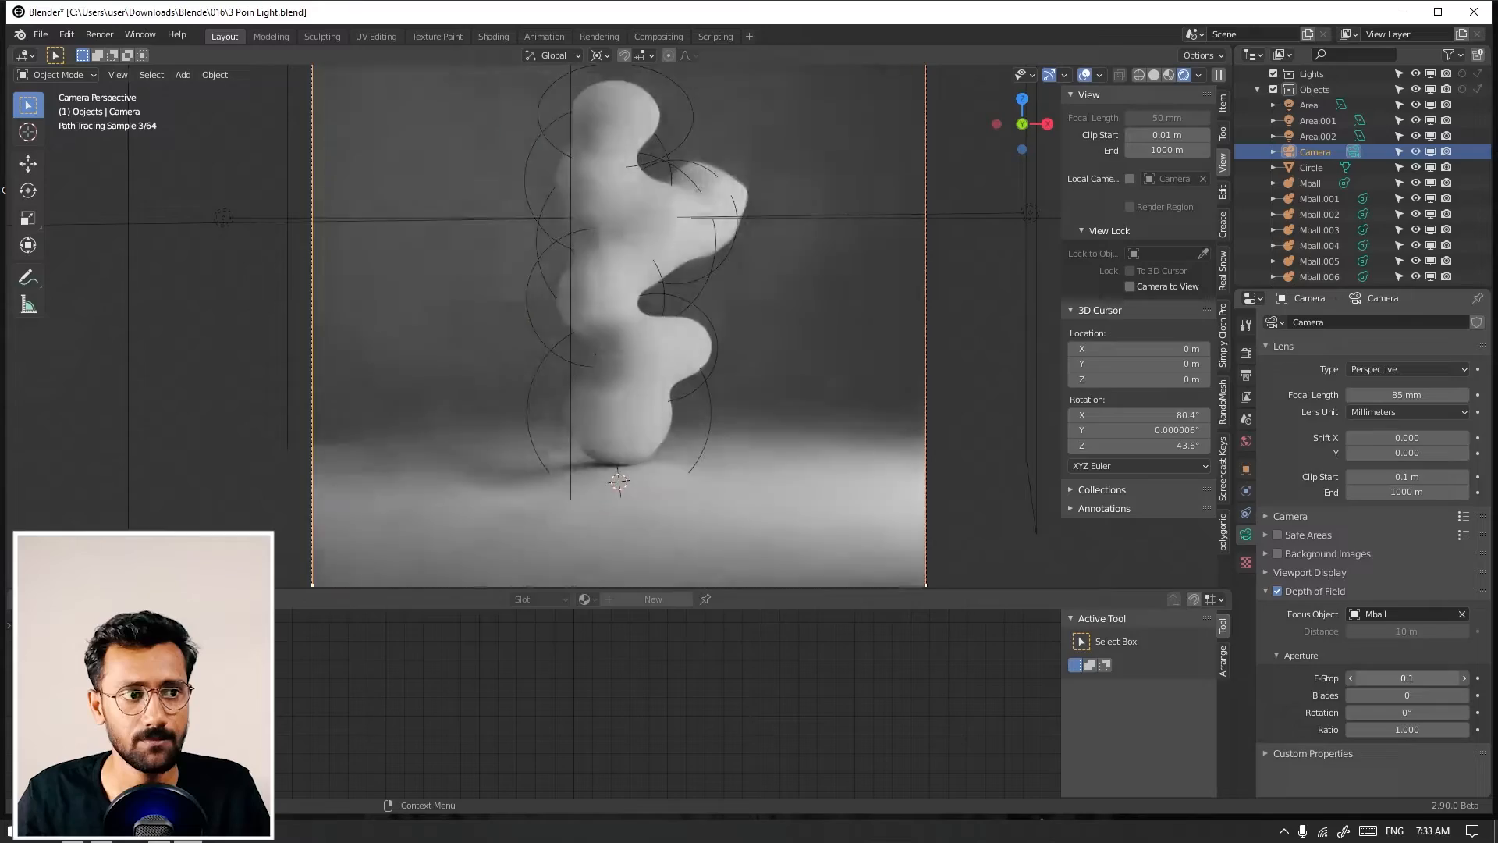
pyautogui.moveTo(1397, 695); pyautogui.dragTo(1420, 696)
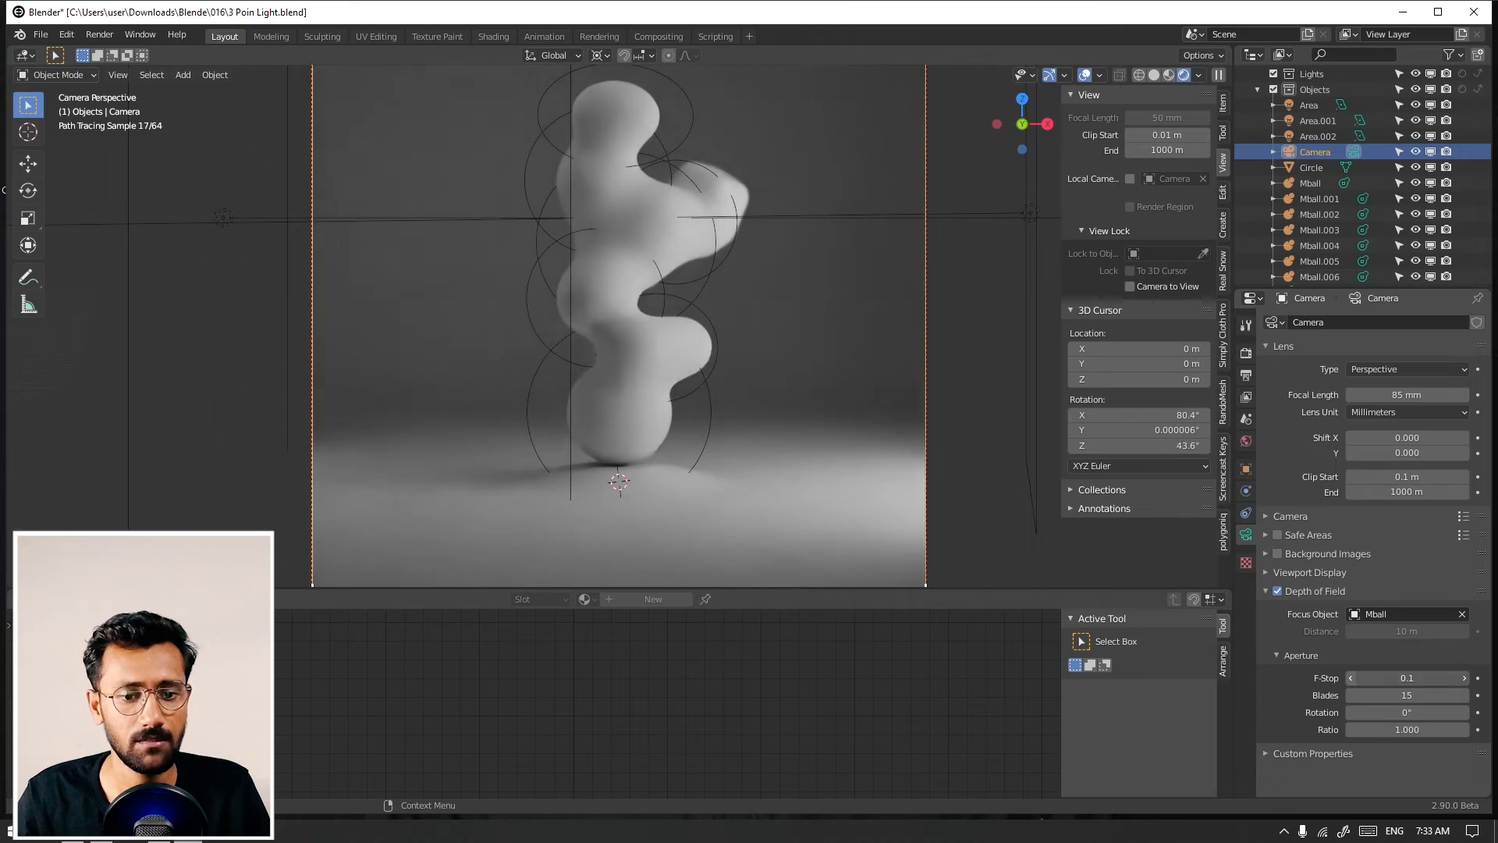
pyautogui.moveTo(1420, 678); pyautogui.dragTo(1408, 678)
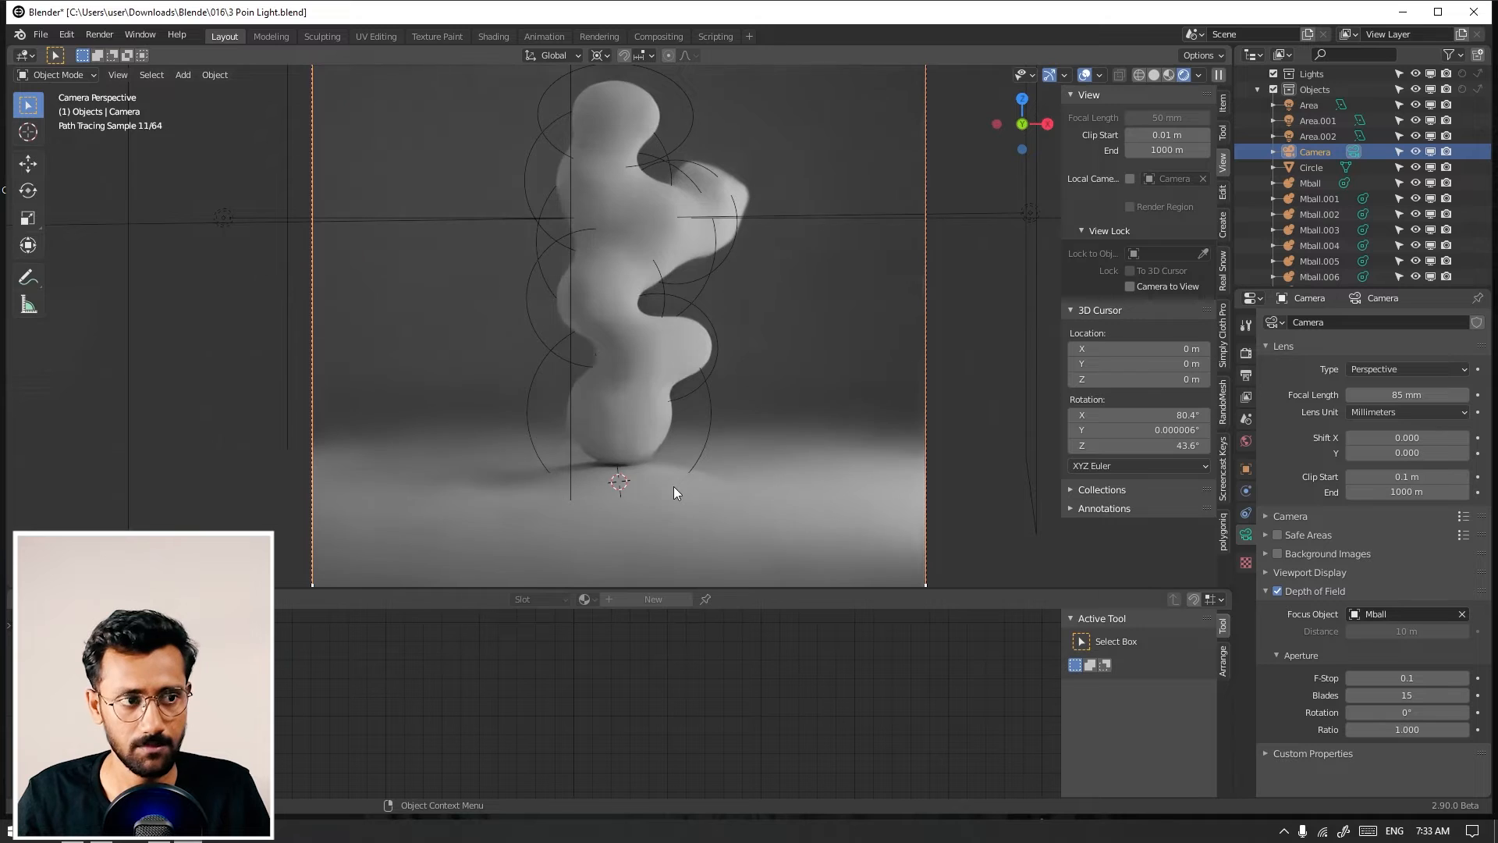
pyautogui.hotkey('ctrl', 's')
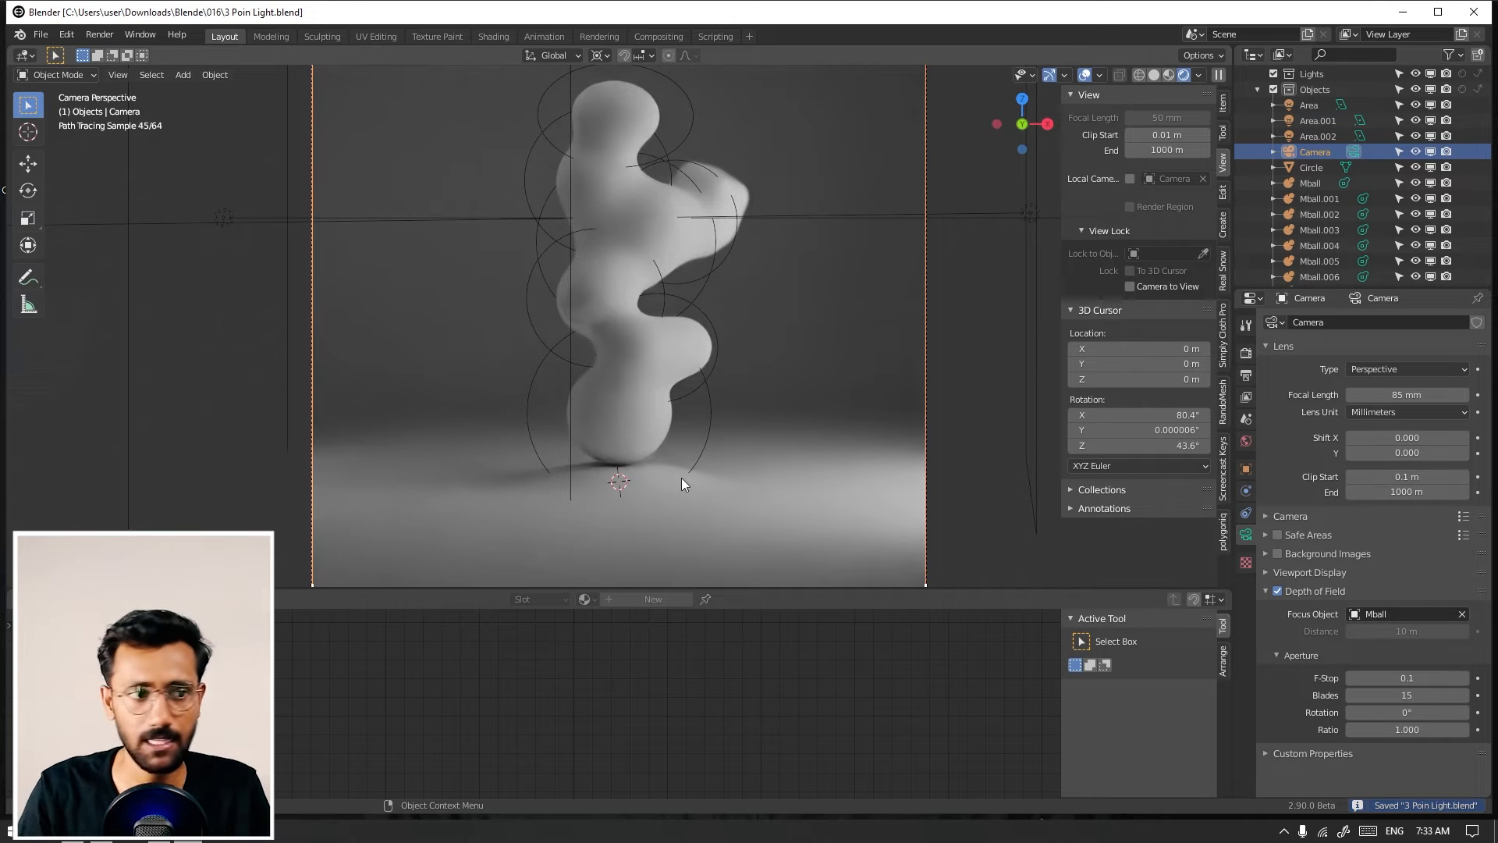
# - Create a new material for the curved backdrop and raise its base colour to pure white, value 1.000
pyautogui.click(770, 468)
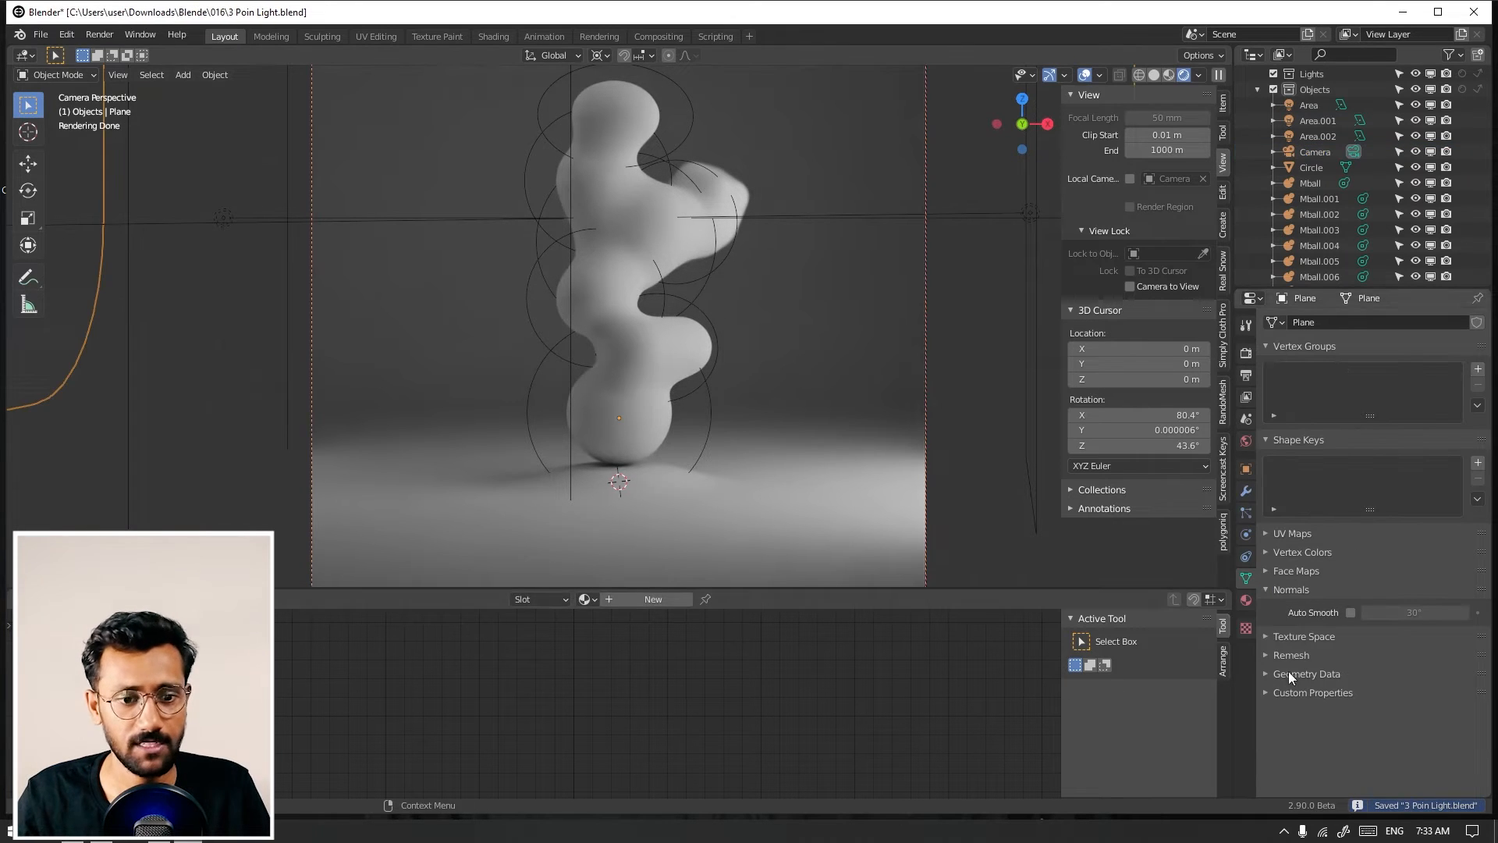
pyautogui.click(1246, 599)
pyautogui.click(1361, 372)
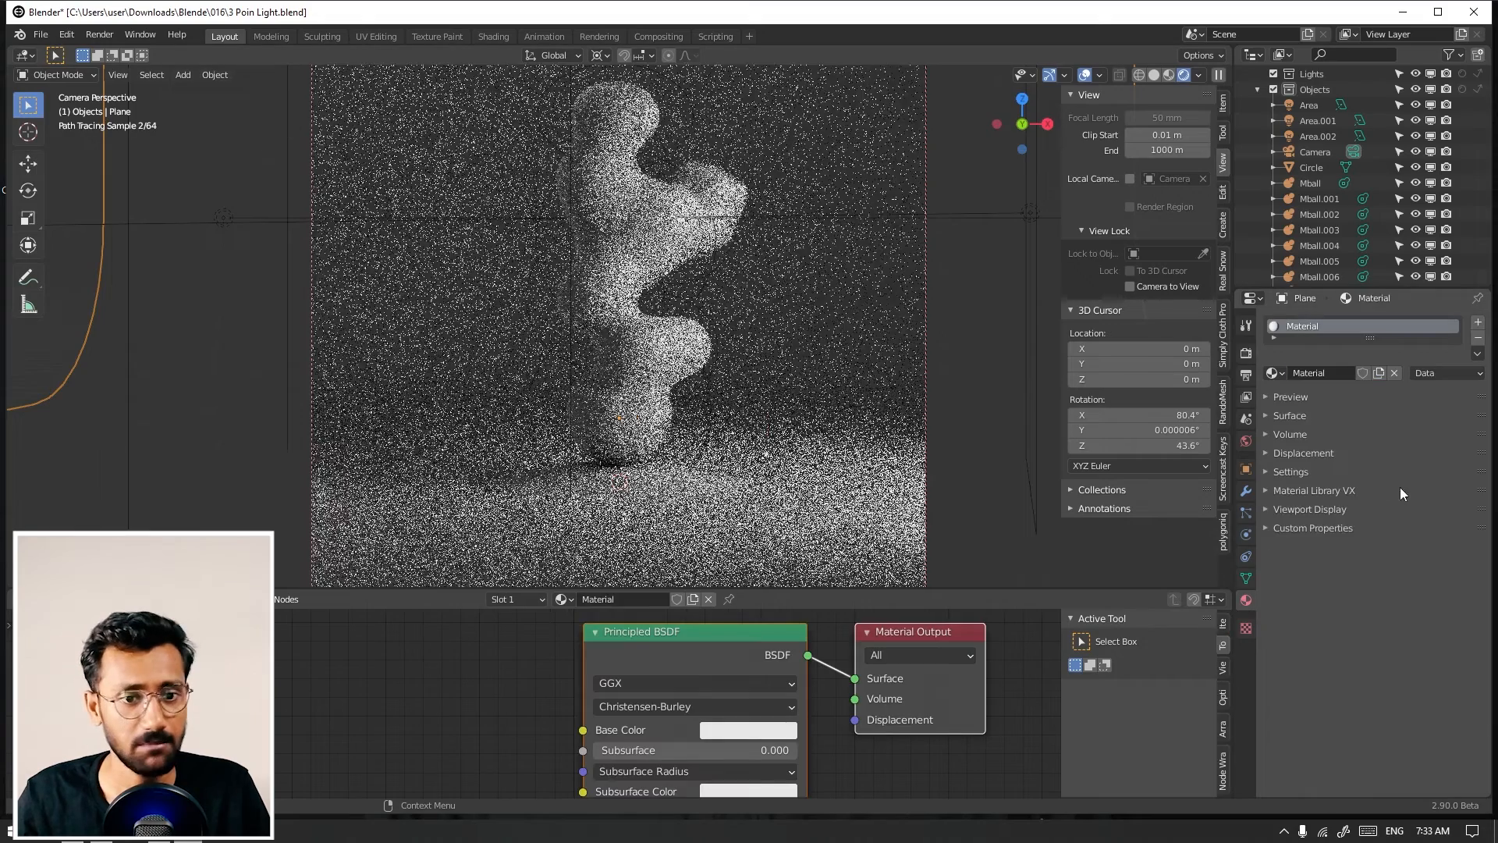
pyautogui.click(1327, 417)
pyautogui.click(1438, 506)
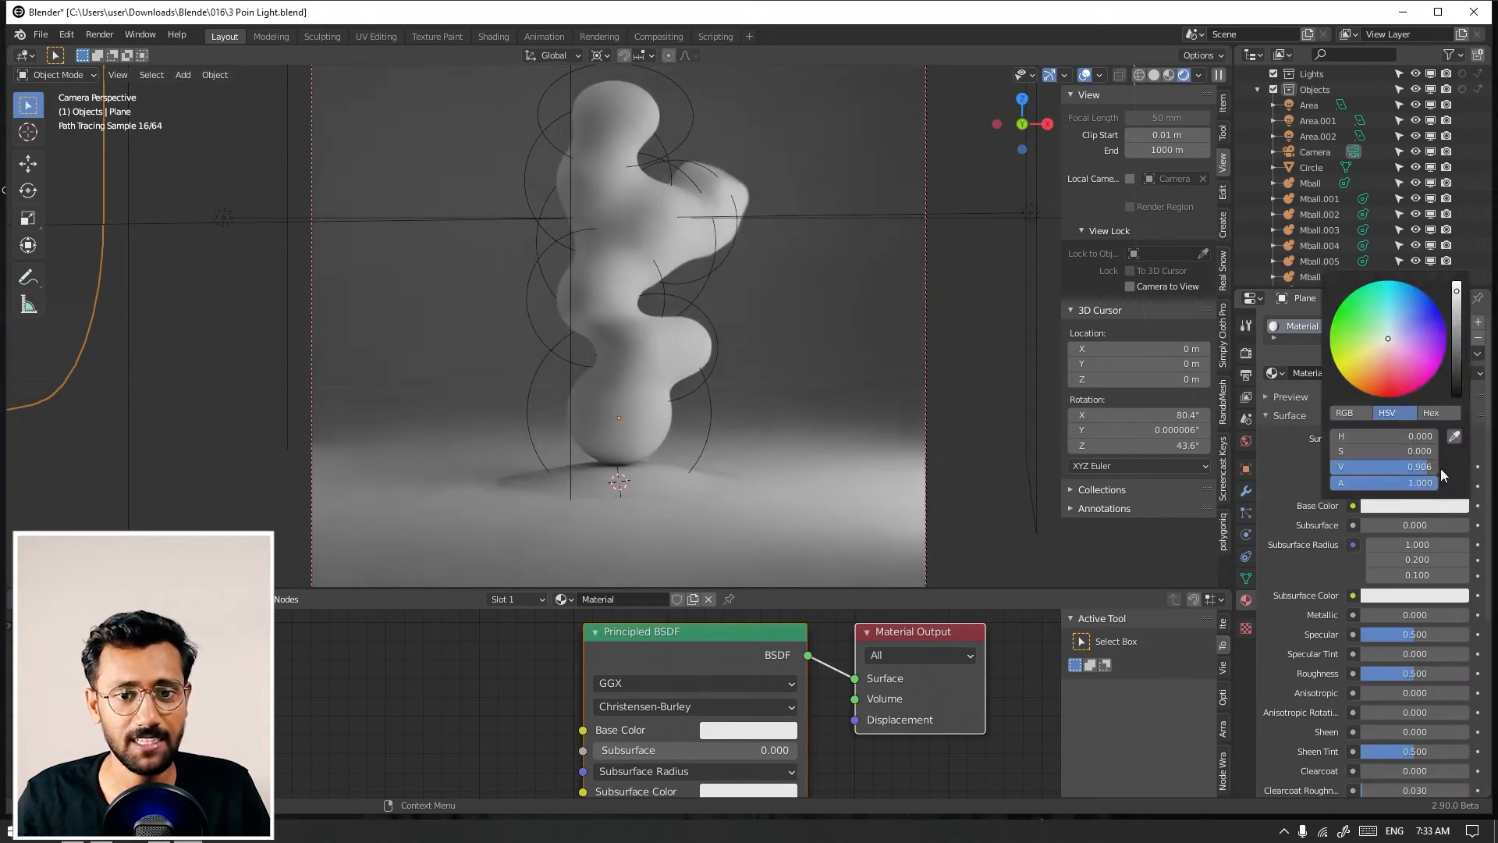
pyautogui.moveTo(1458, 293); pyautogui.dragTo(1458, 276)
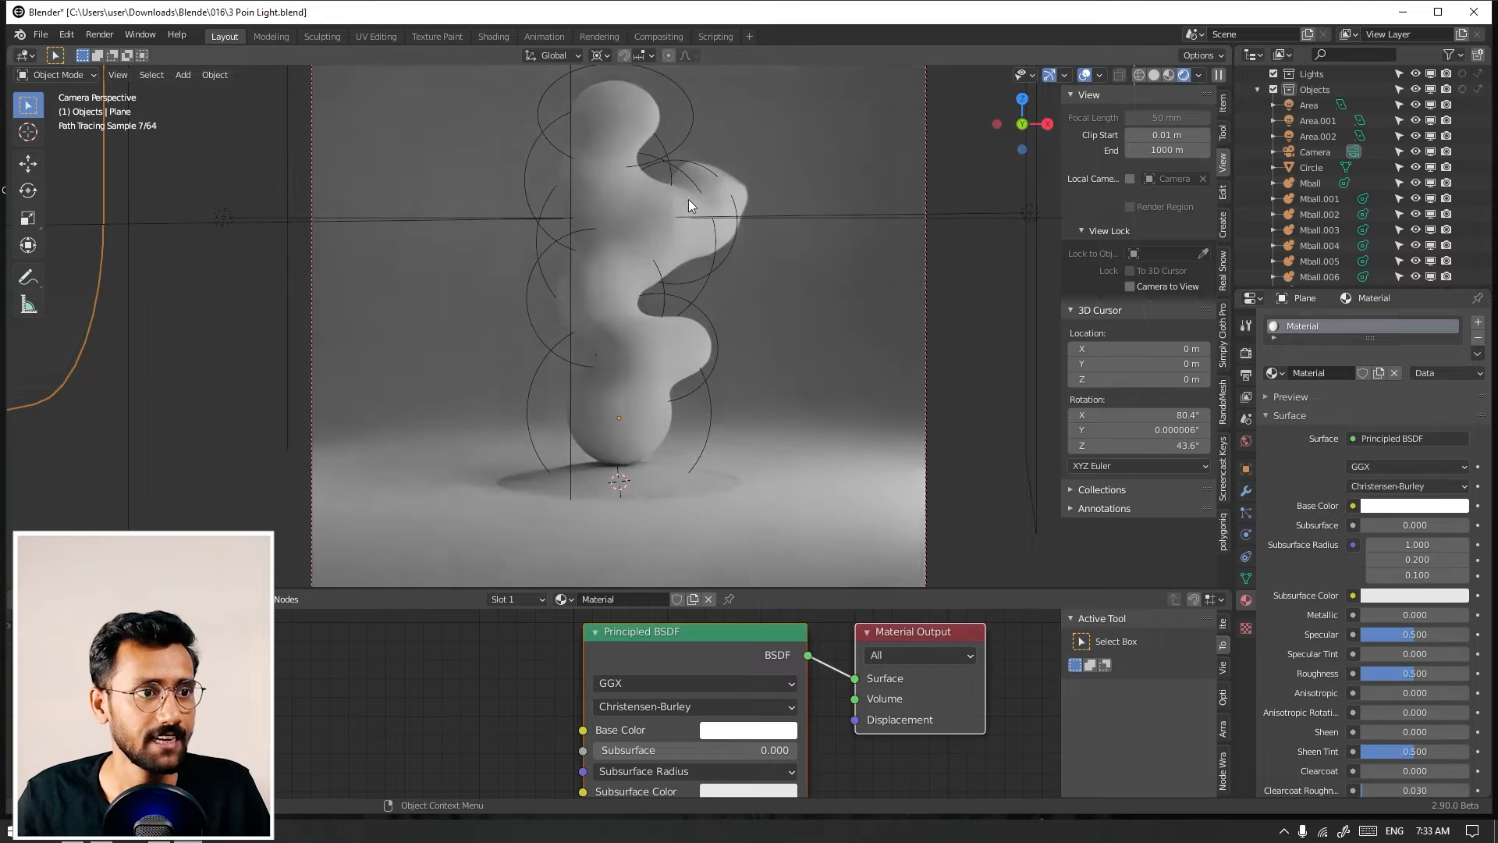
# - Create a new material for the metaball figure and give it a pale yellow-orange base colour
pyautogui.click(672, 204)
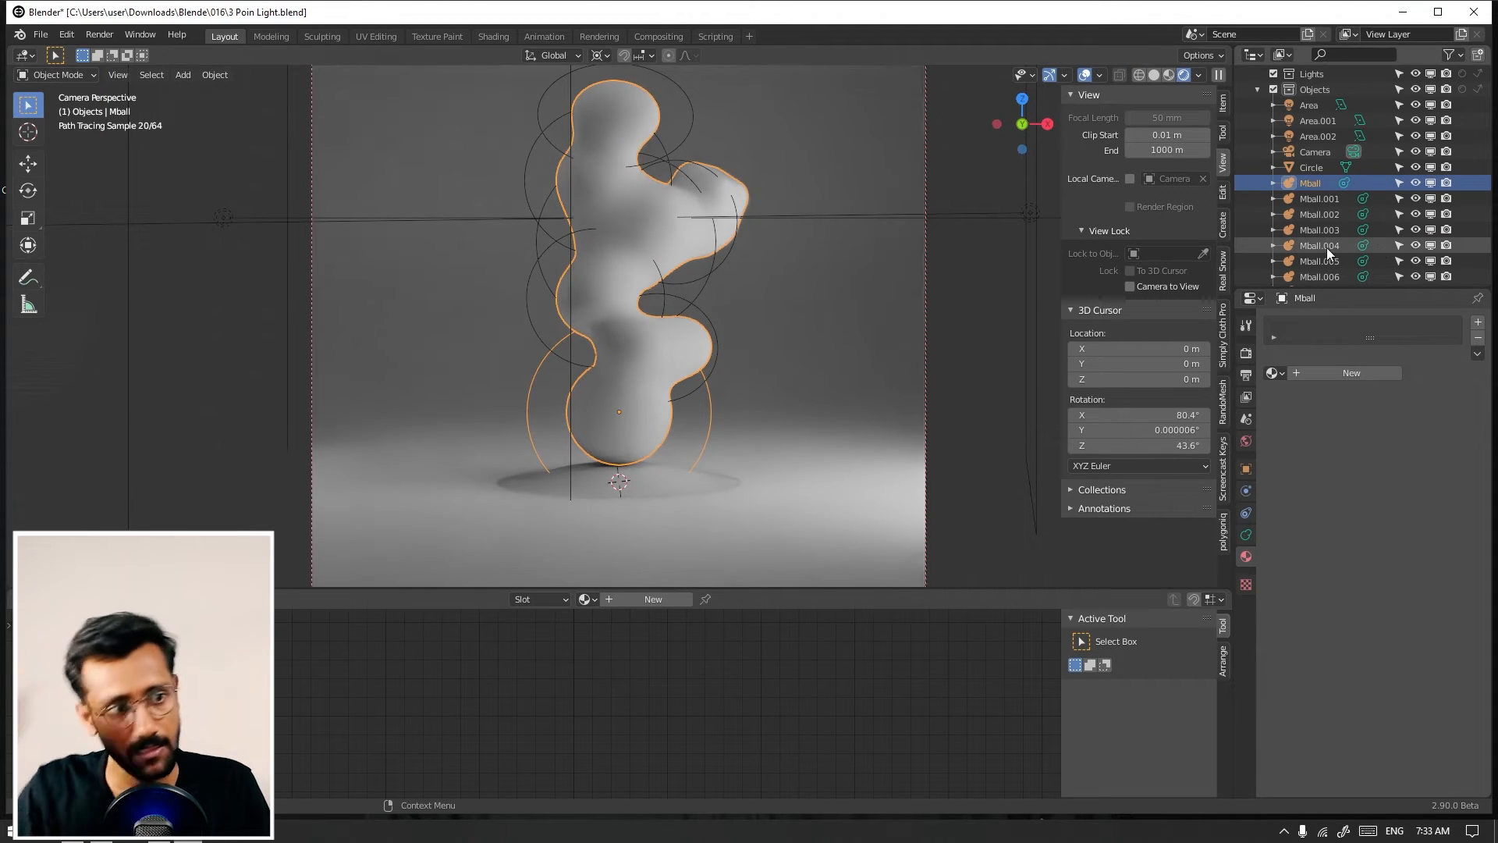
pyautogui.click(1354, 375)
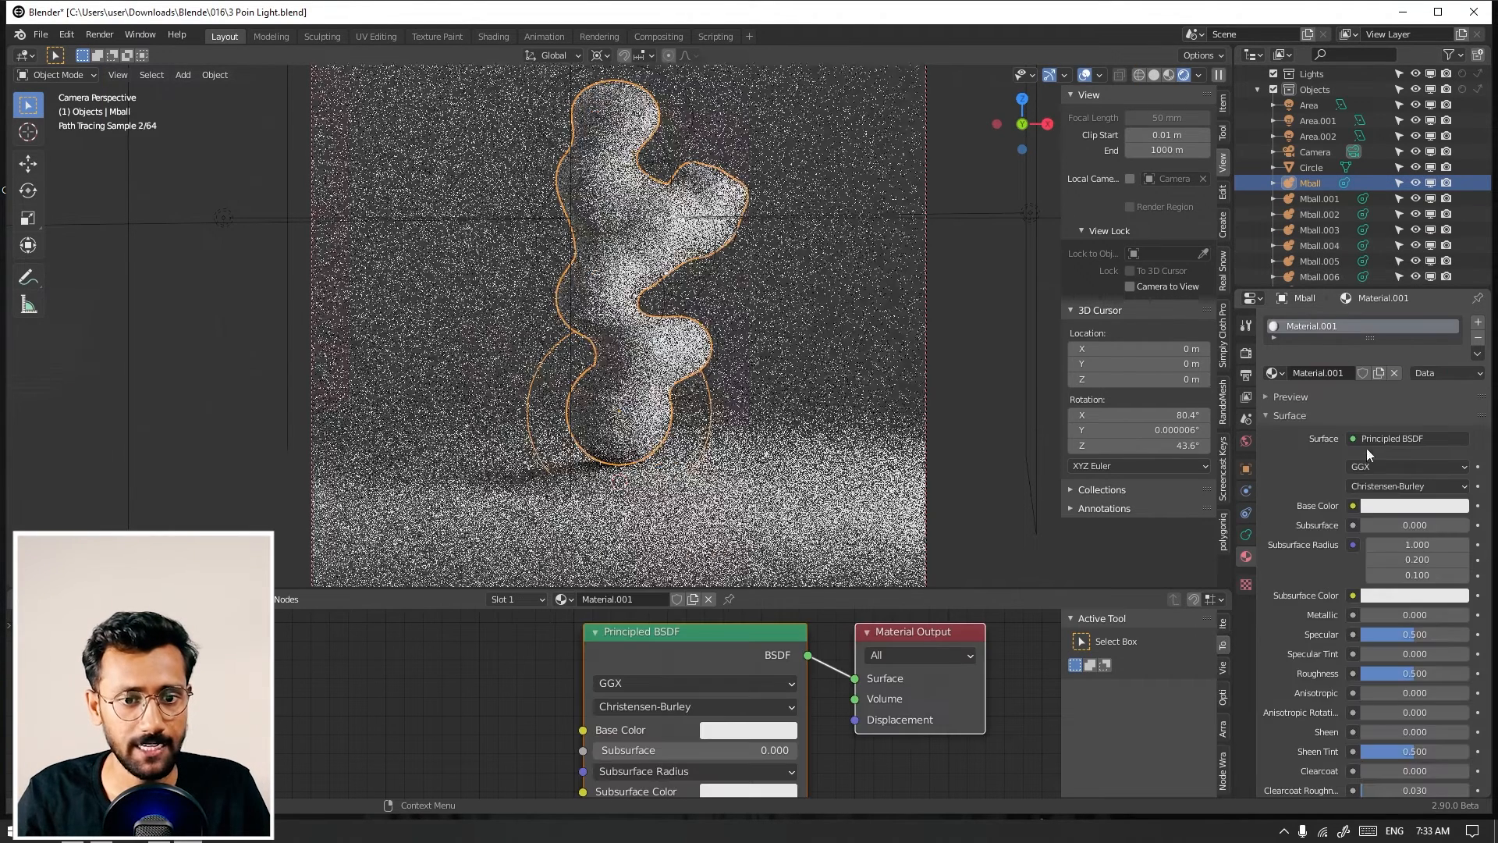
pyautogui.click(1384, 504)
pyautogui.moveTo(1389, 340); pyautogui.dragTo(1367, 363)
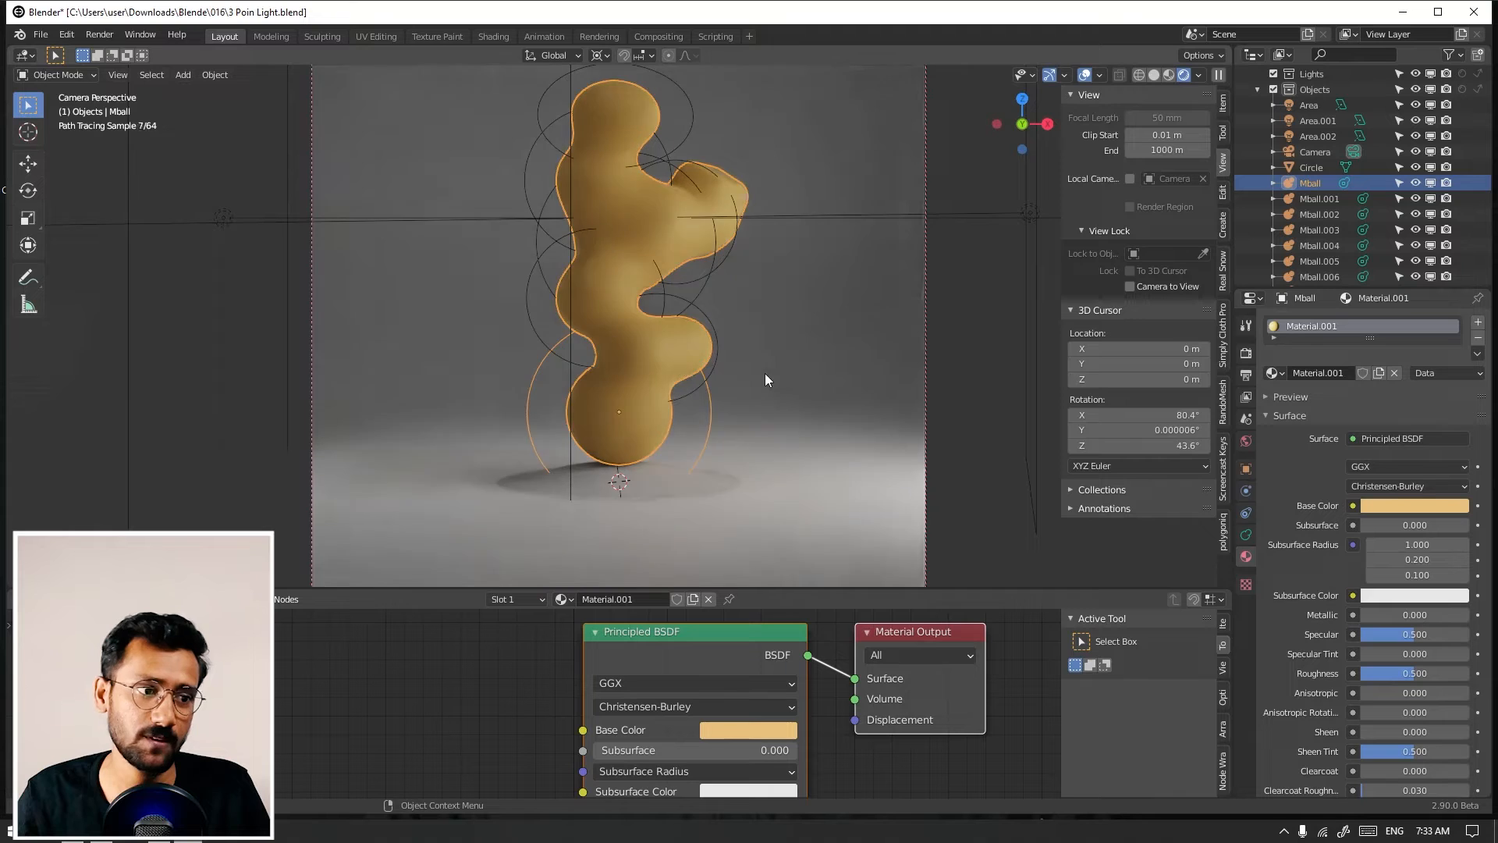
# - Select the backdrop, save the file, and render a test image of the scene, closing the render when finished
pyautogui.click(765, 380)
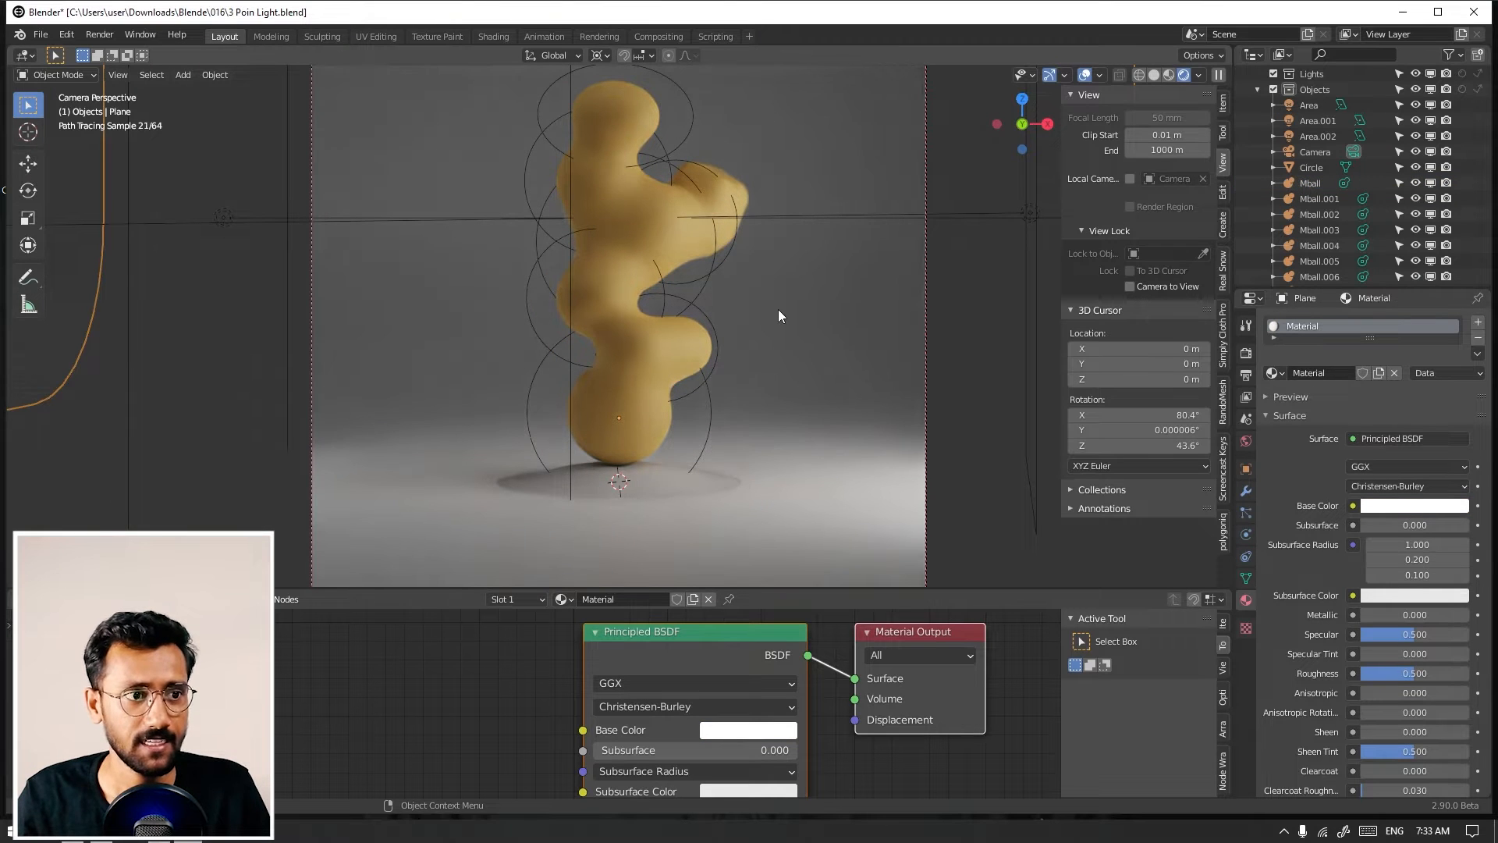
pyautogui.hotkey('ctrl', 's')
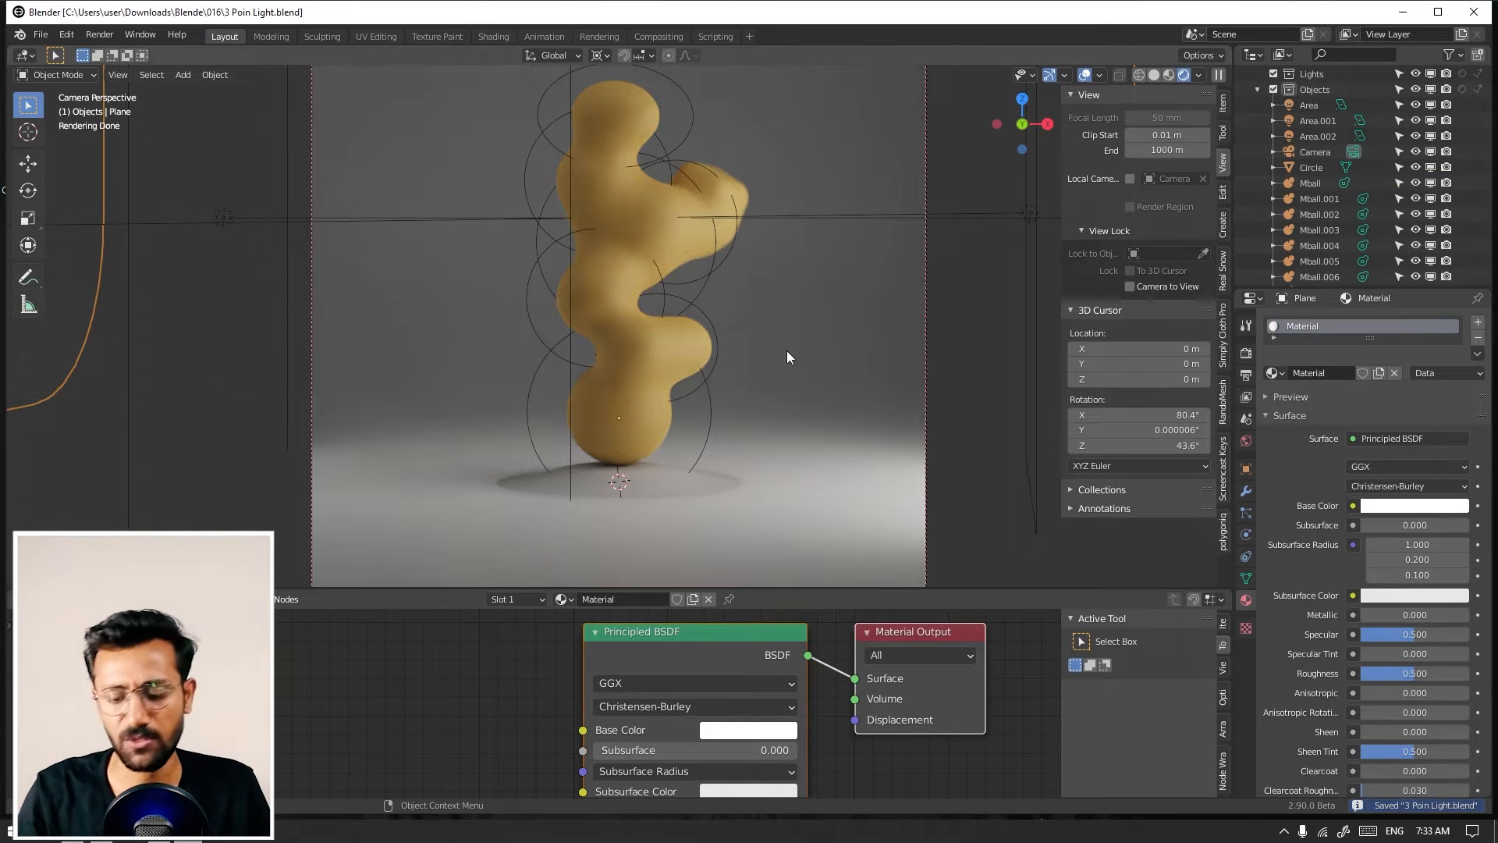
pyautogui.press('F12')
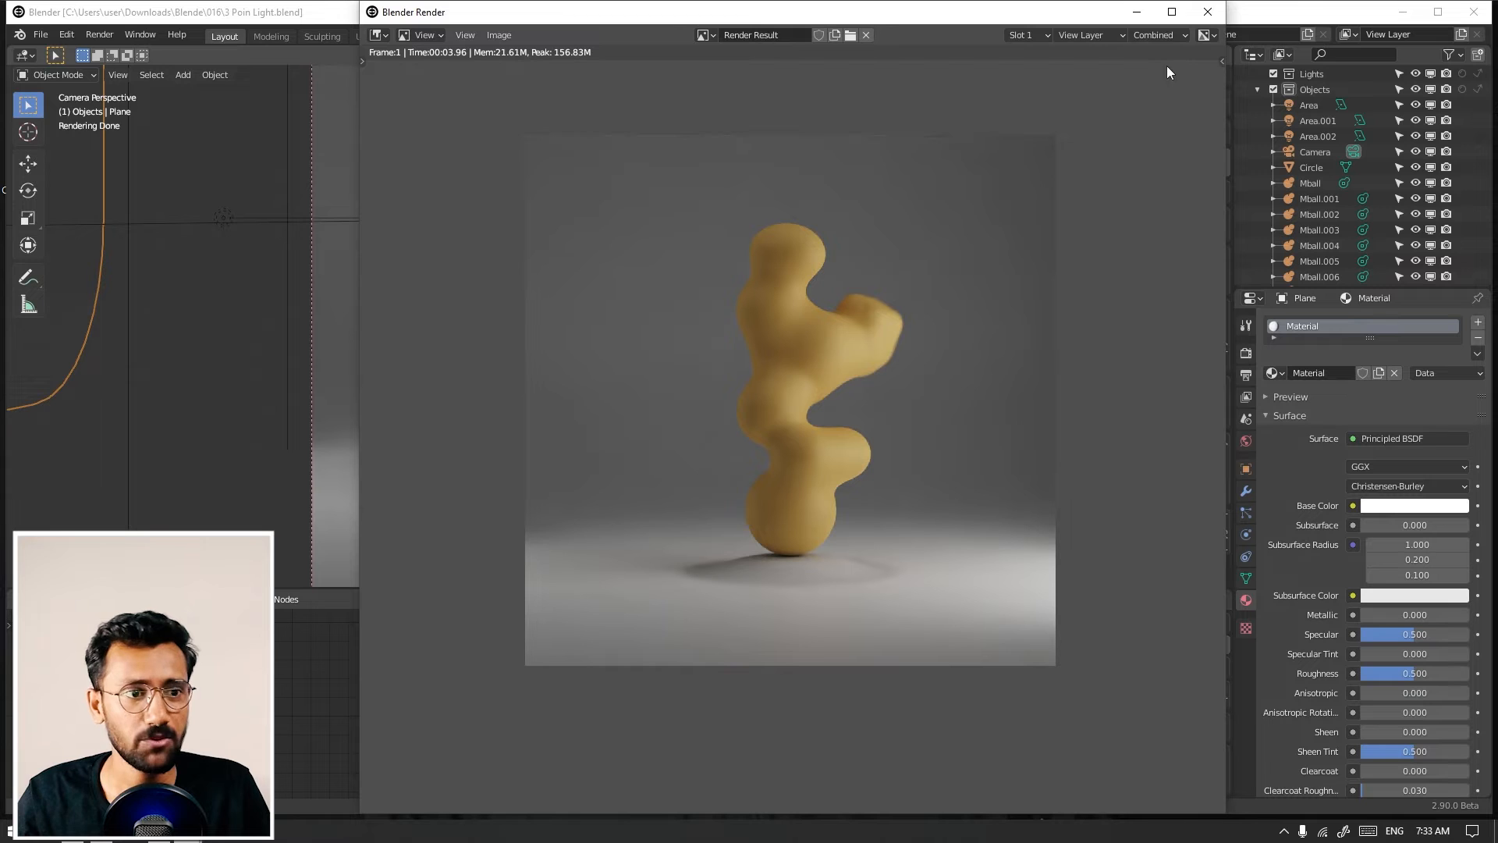
pyautogui.click(1208, 12)
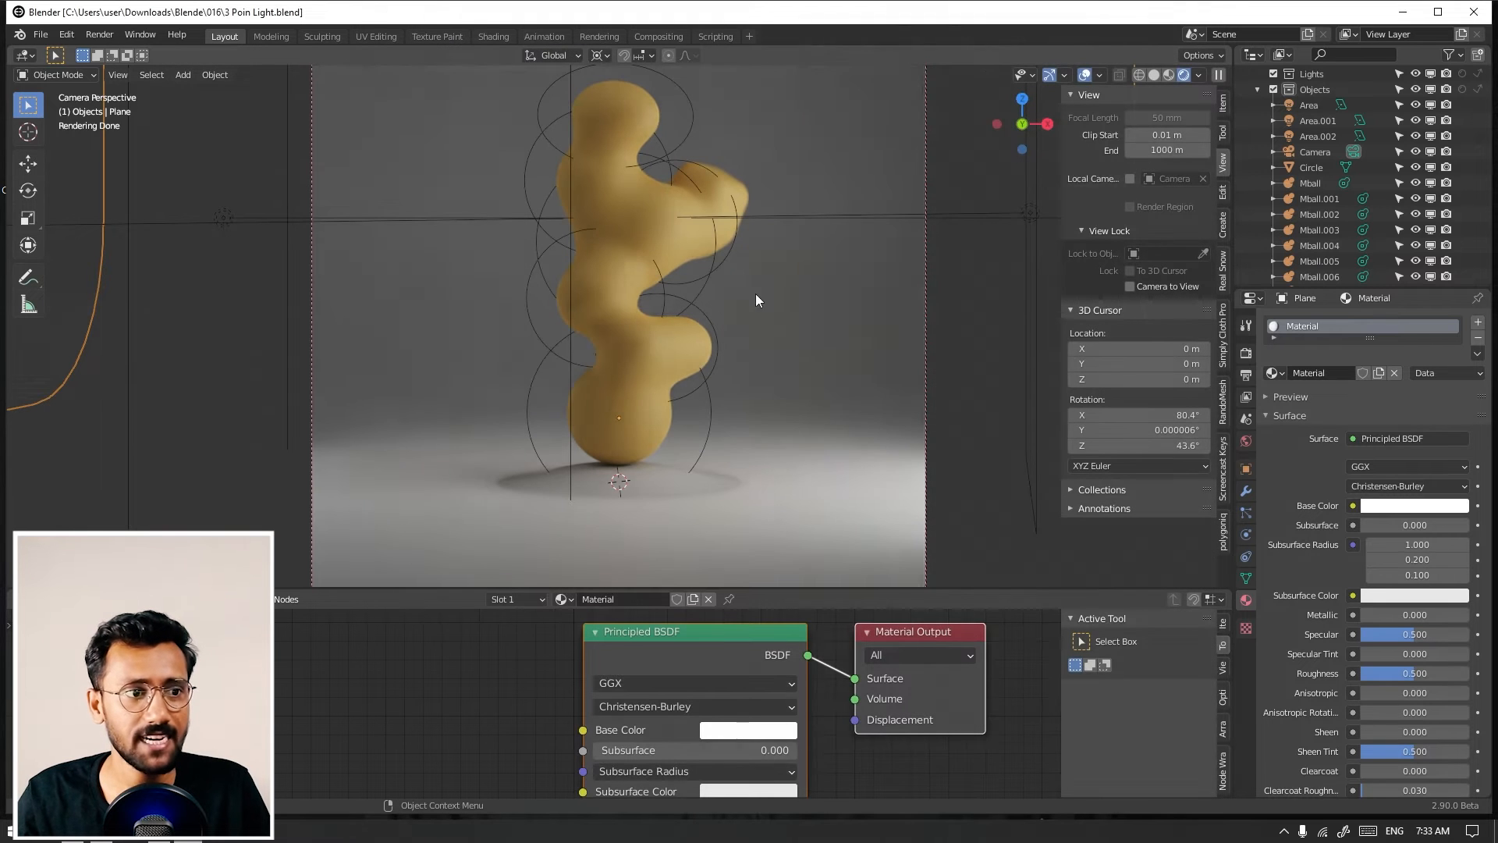
# - Raise the value of the figure's base colour to 1.000 and lower its roughness to 0.143
pyautogui.click(630, 365)
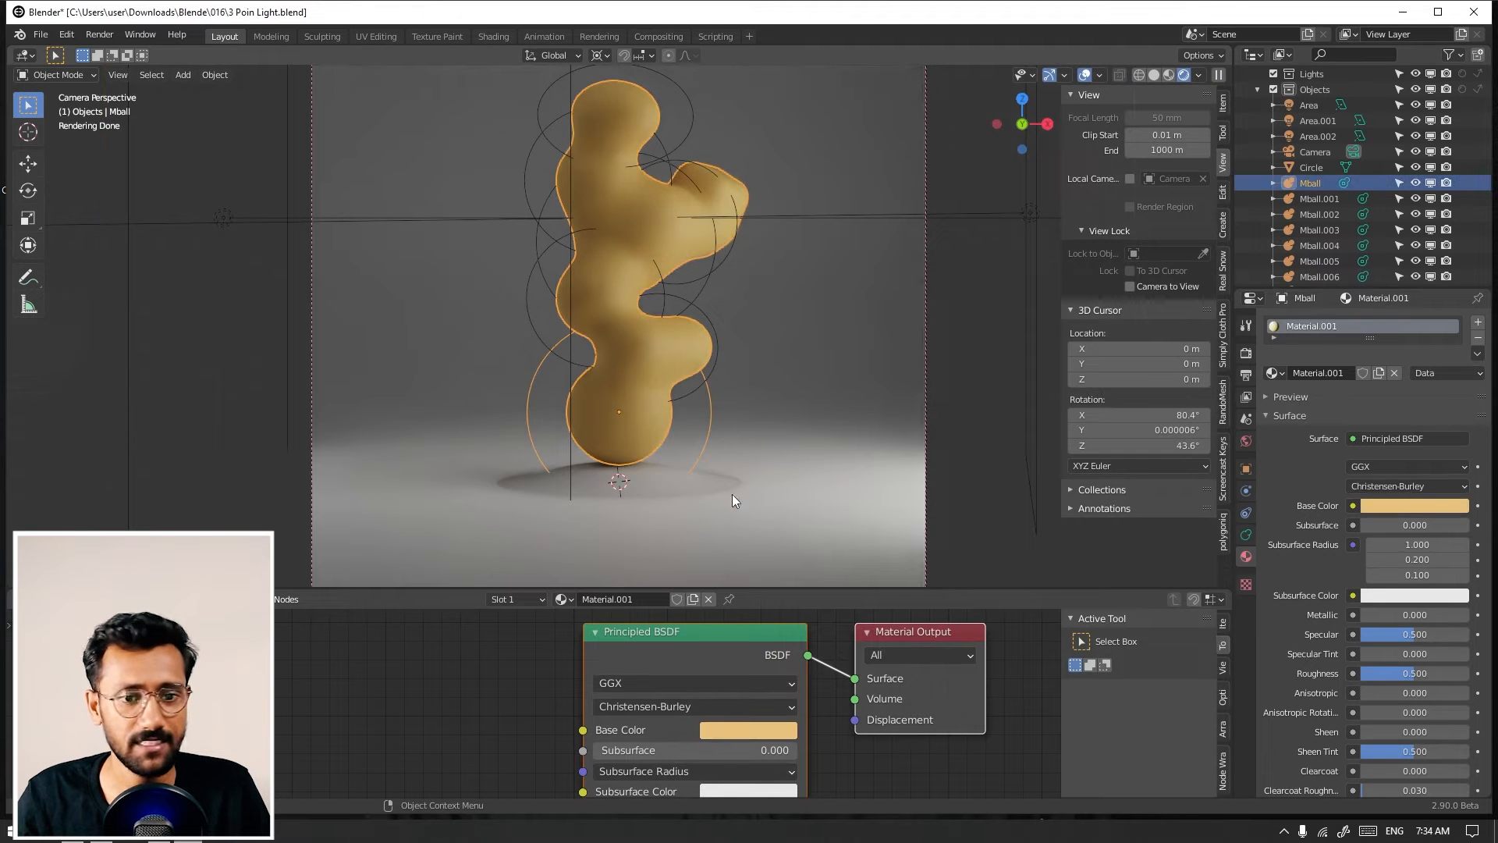
pyautogui.click(1428, 503)
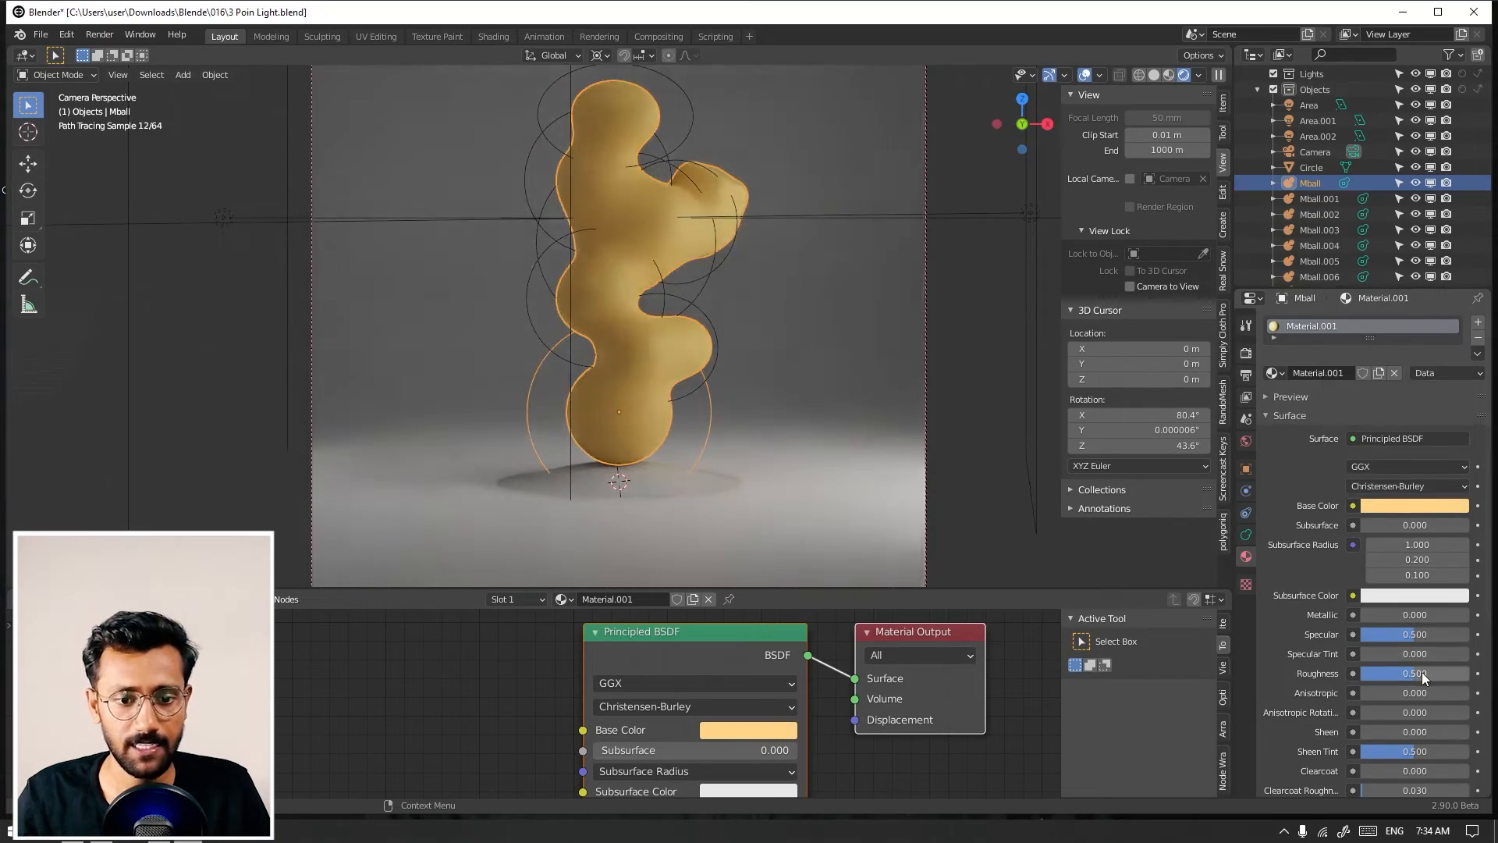
pyautogui.moveTo(1416, 673); pyautogui.dragTo(1391, 674)
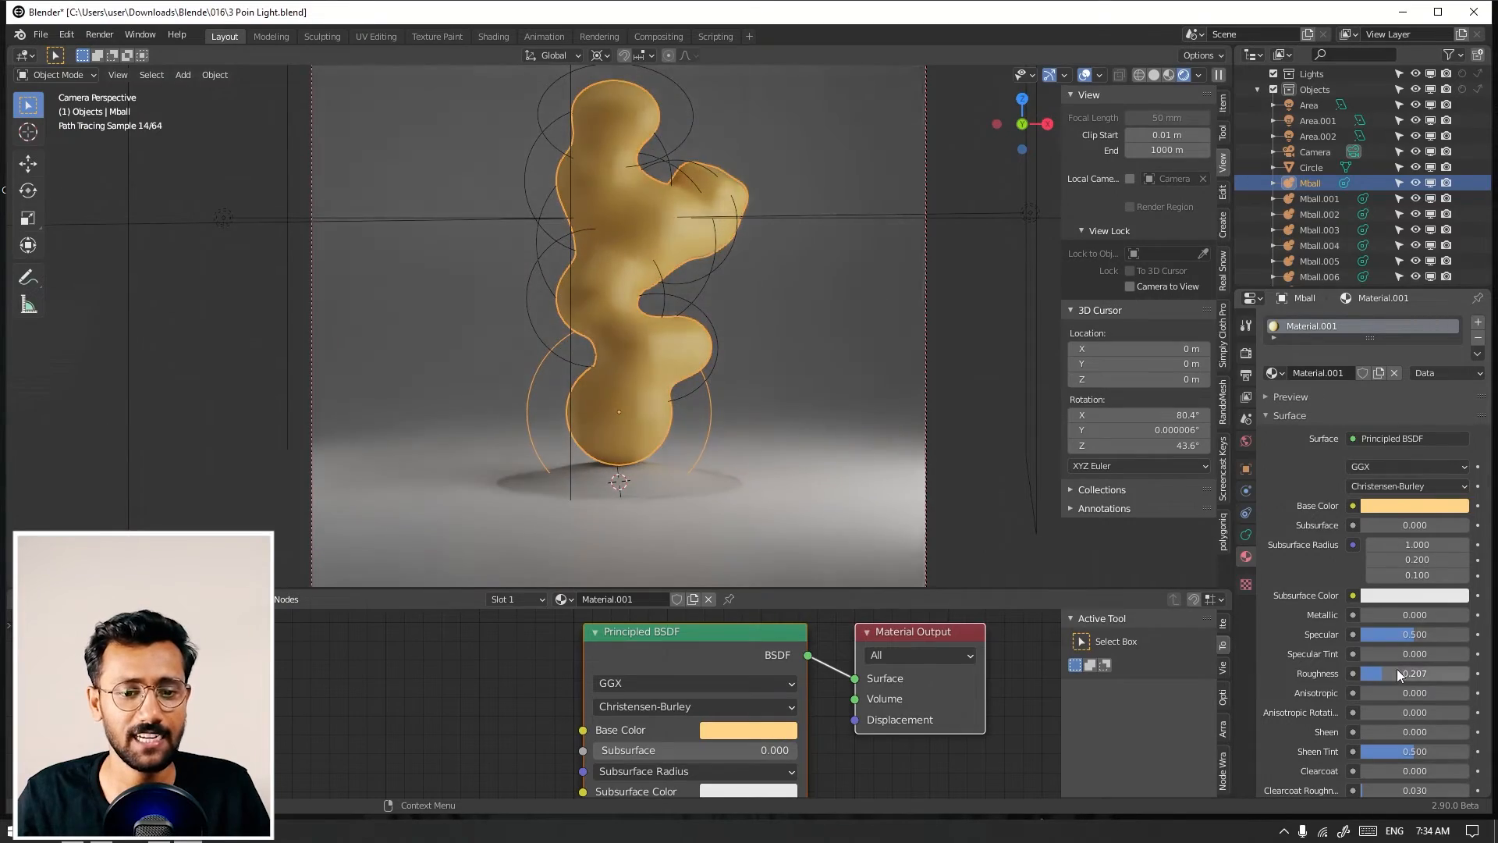
pyautogui.moveTo(1397, 668); pyautogui.dragTo(1375, 671)
pyautogui.scroll(-1, 1374, 674)
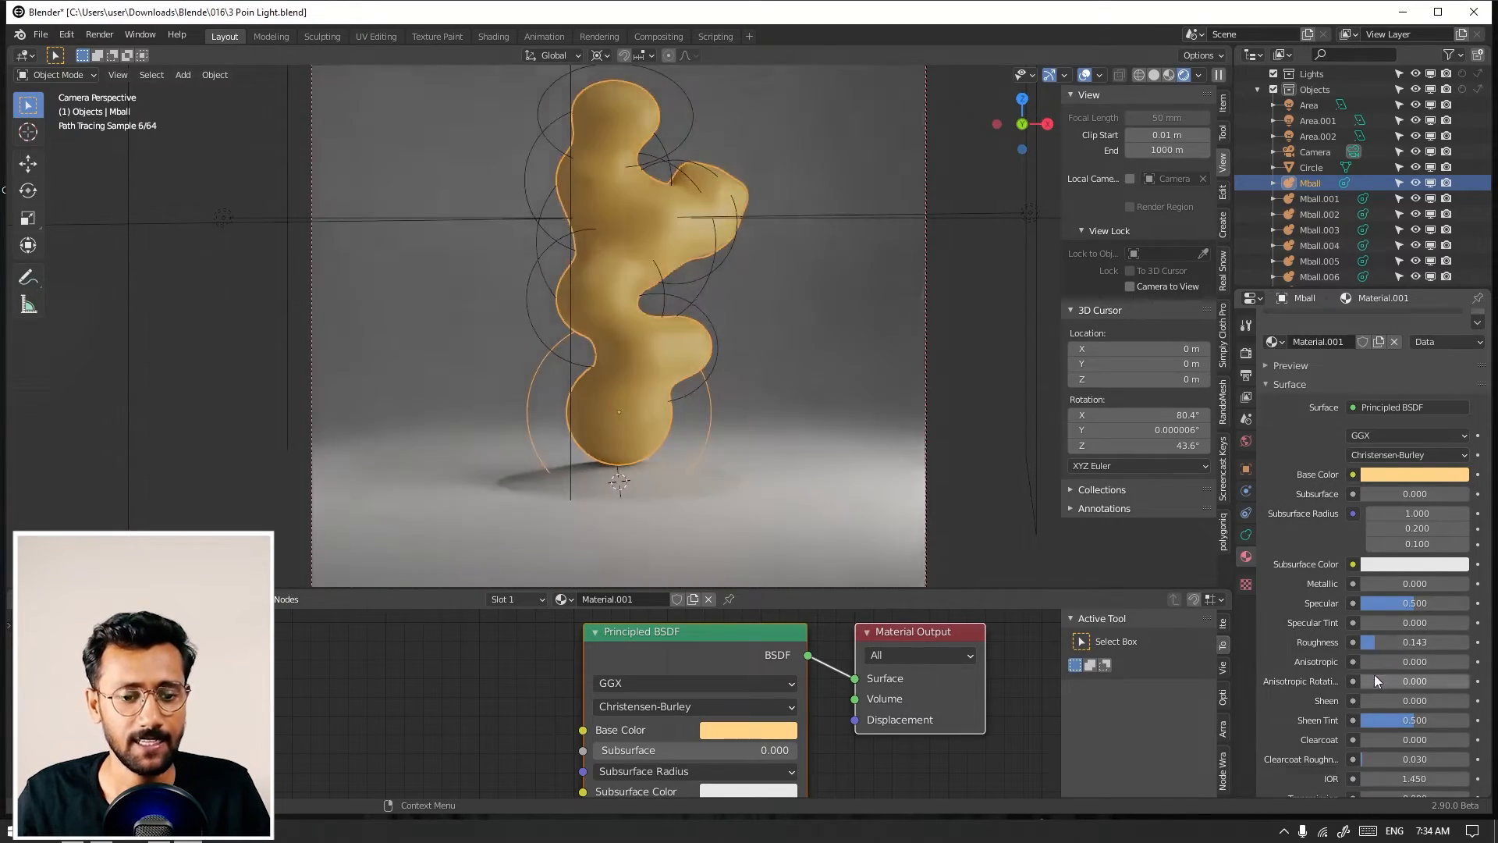
pyautogui.scroll(1, 1291, 639)
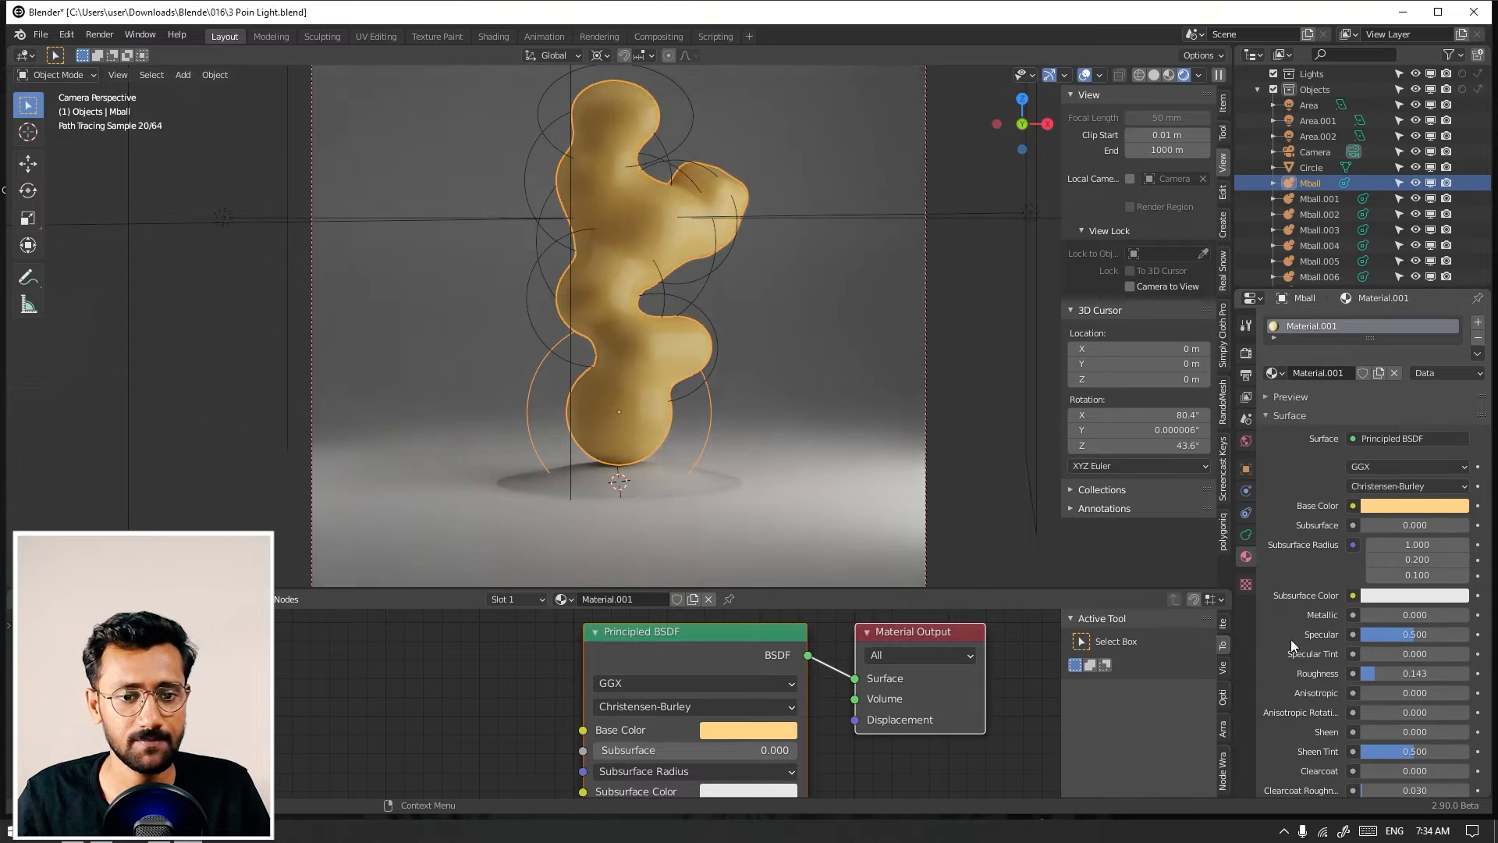
# - Shift the figure's base colour to a more saturated golden orange
pyautogui.click(1409, 507)
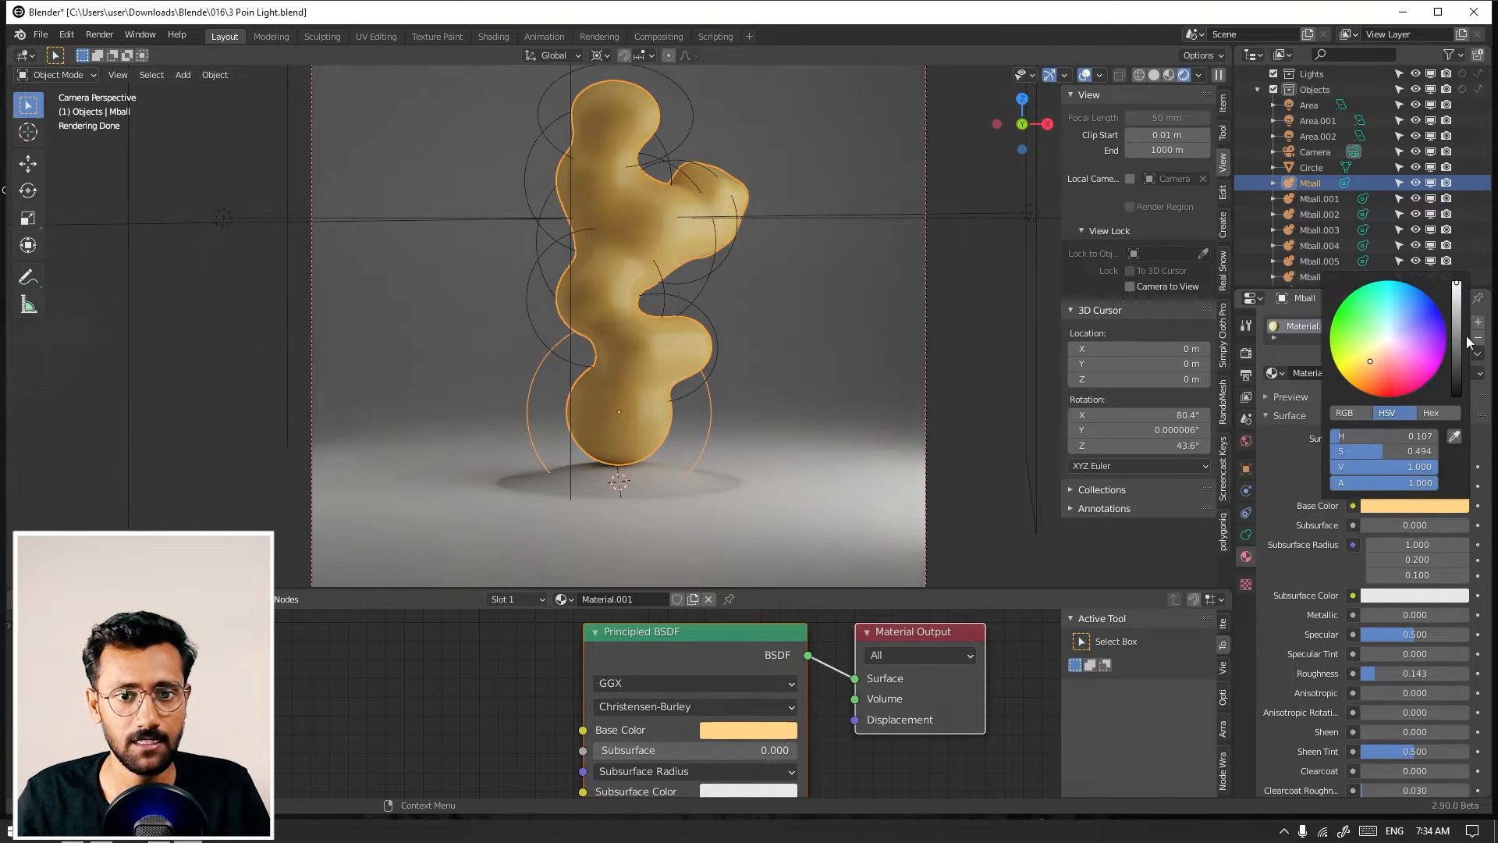
pyautogui.moveTo(1370, 362); pyautogui.dragTo(1364, 368)
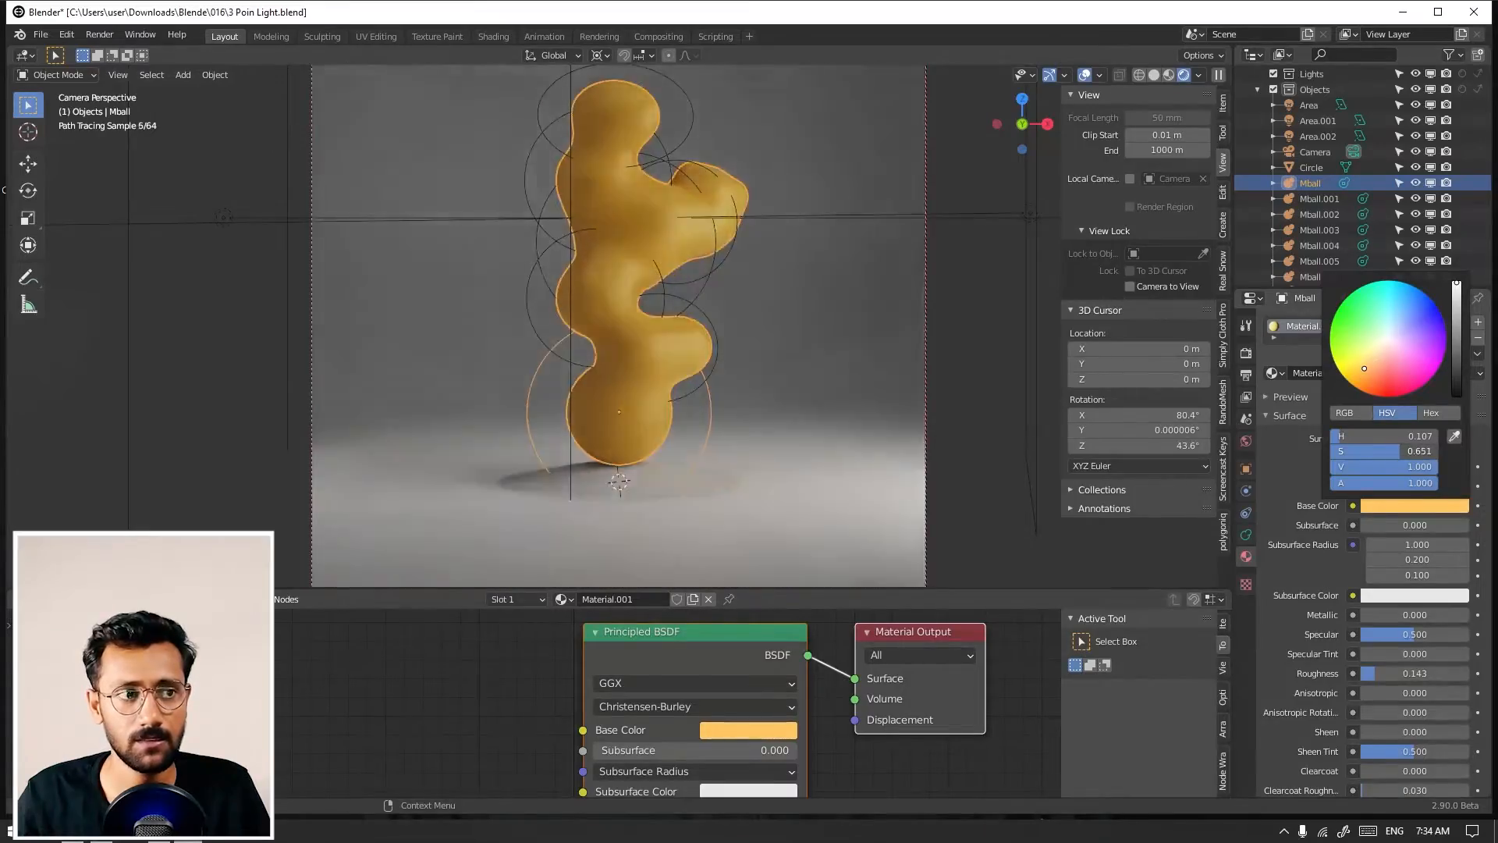
pyautogui.moveTo(1364, 368); pyautogui.dragTo(1372, 372)
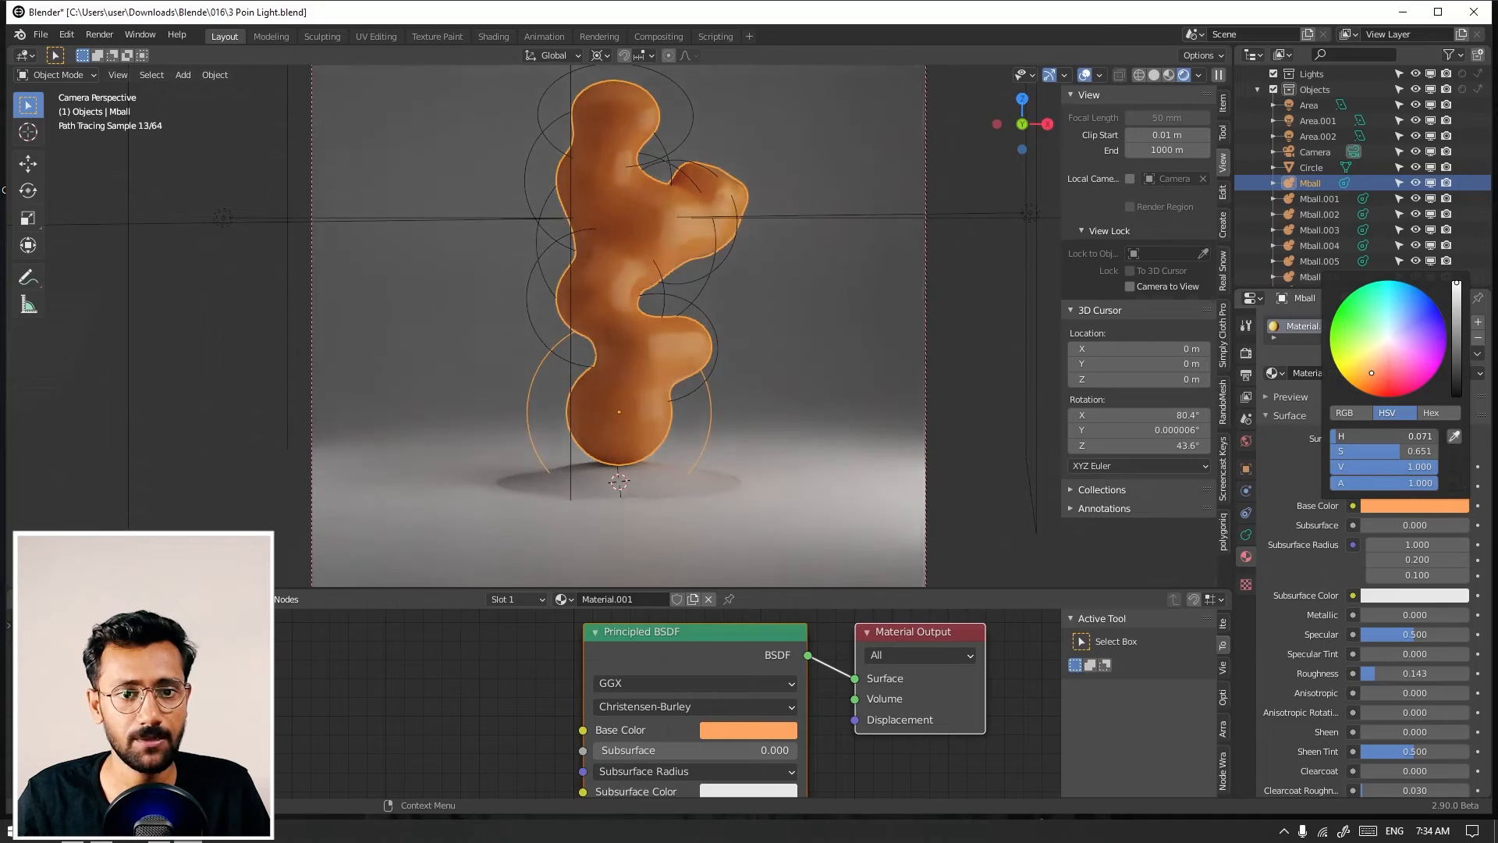
pyautogui.moveTo(1372, 372); pyautogui.dragTo(1366, 369)
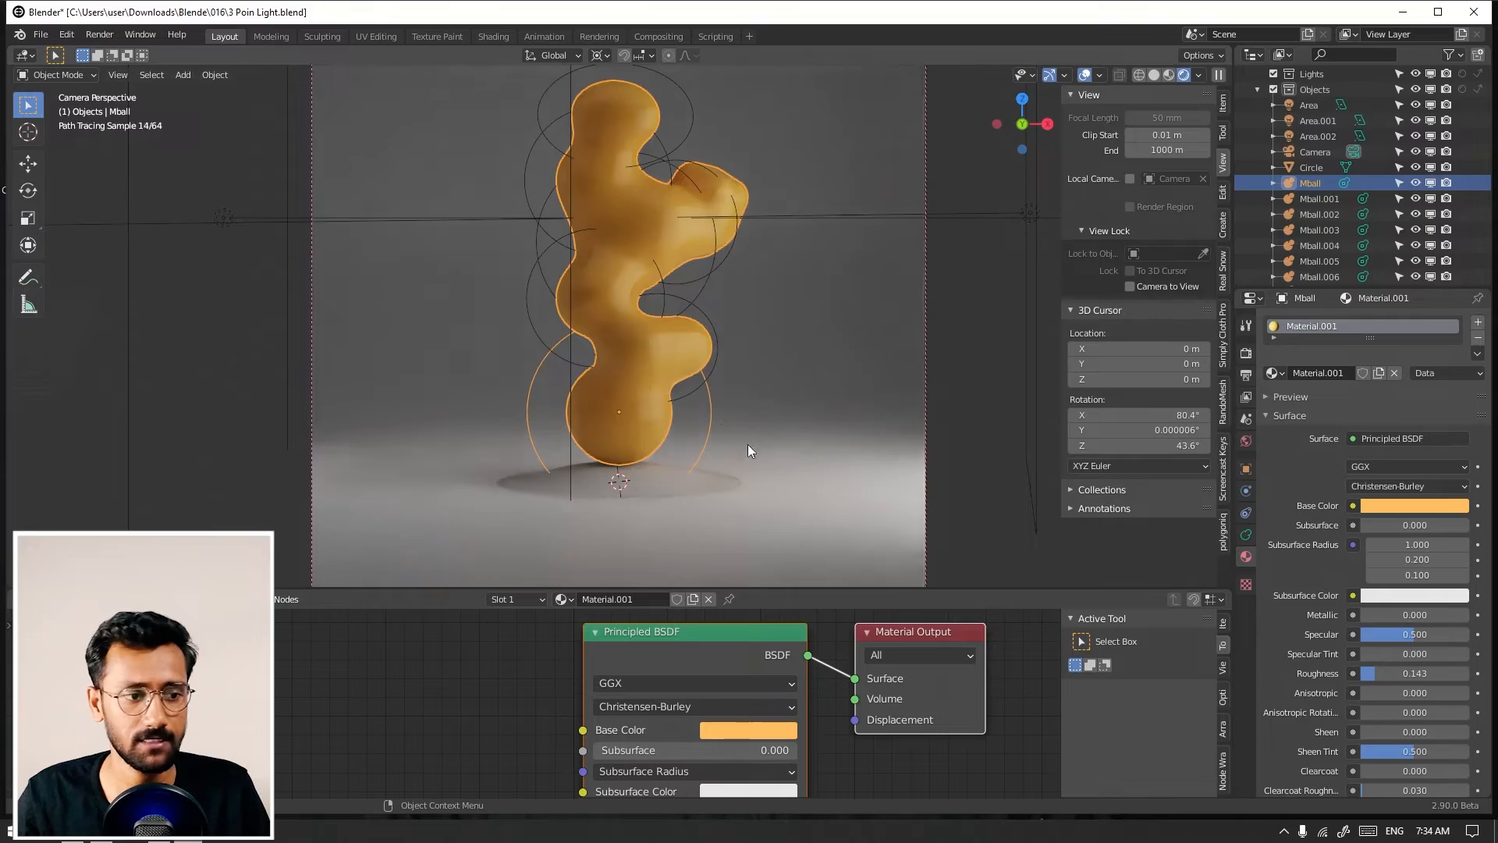
# - Change the curved backdrop's base colour from white to a muted blue
pyautogui.click(803, 525)
pyautogui.click(1385, 505)
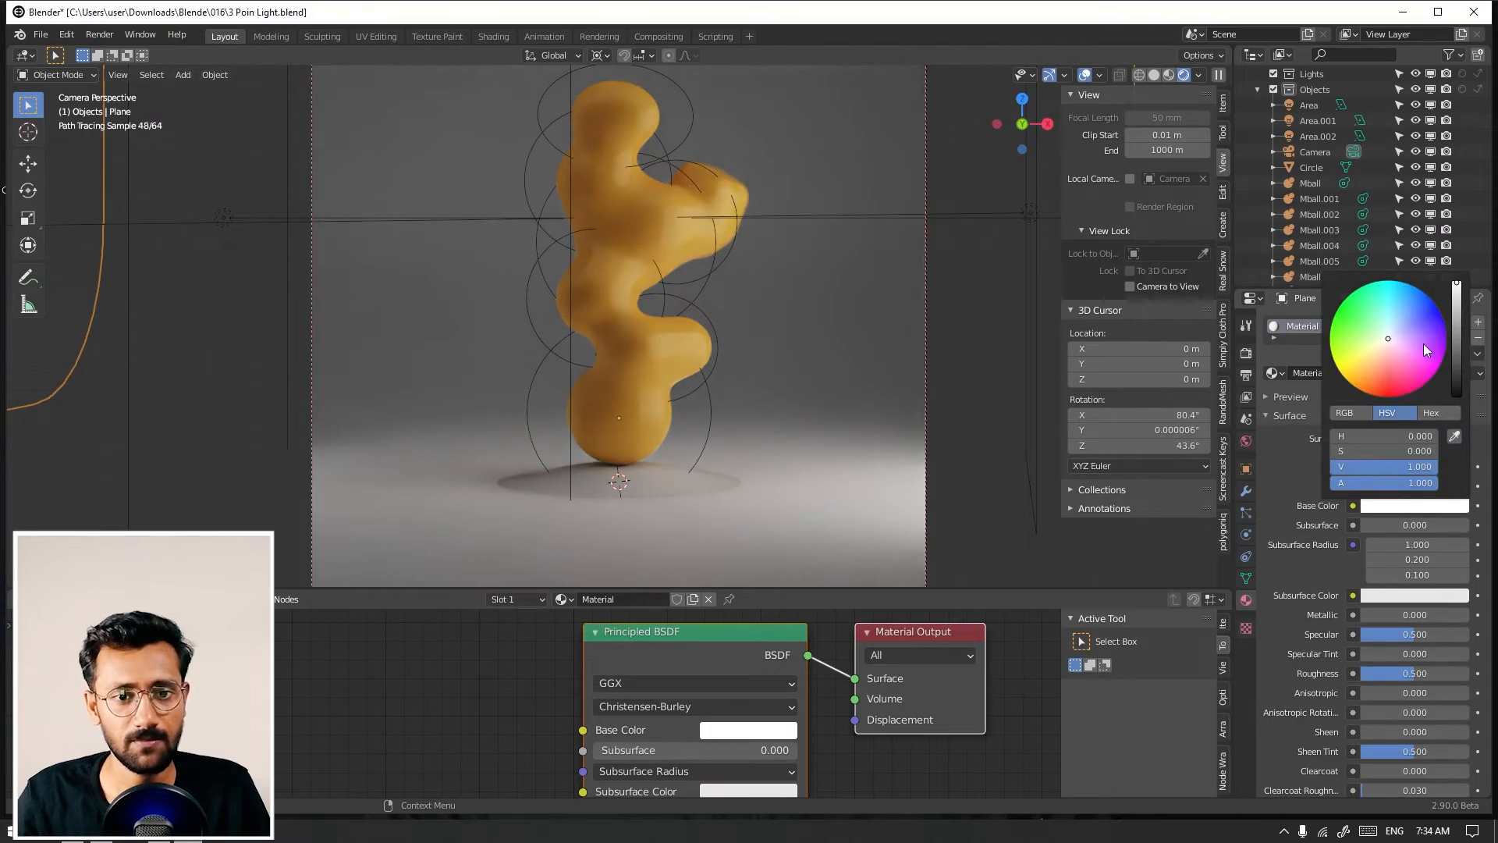
pyautogui.click(1397, 329)
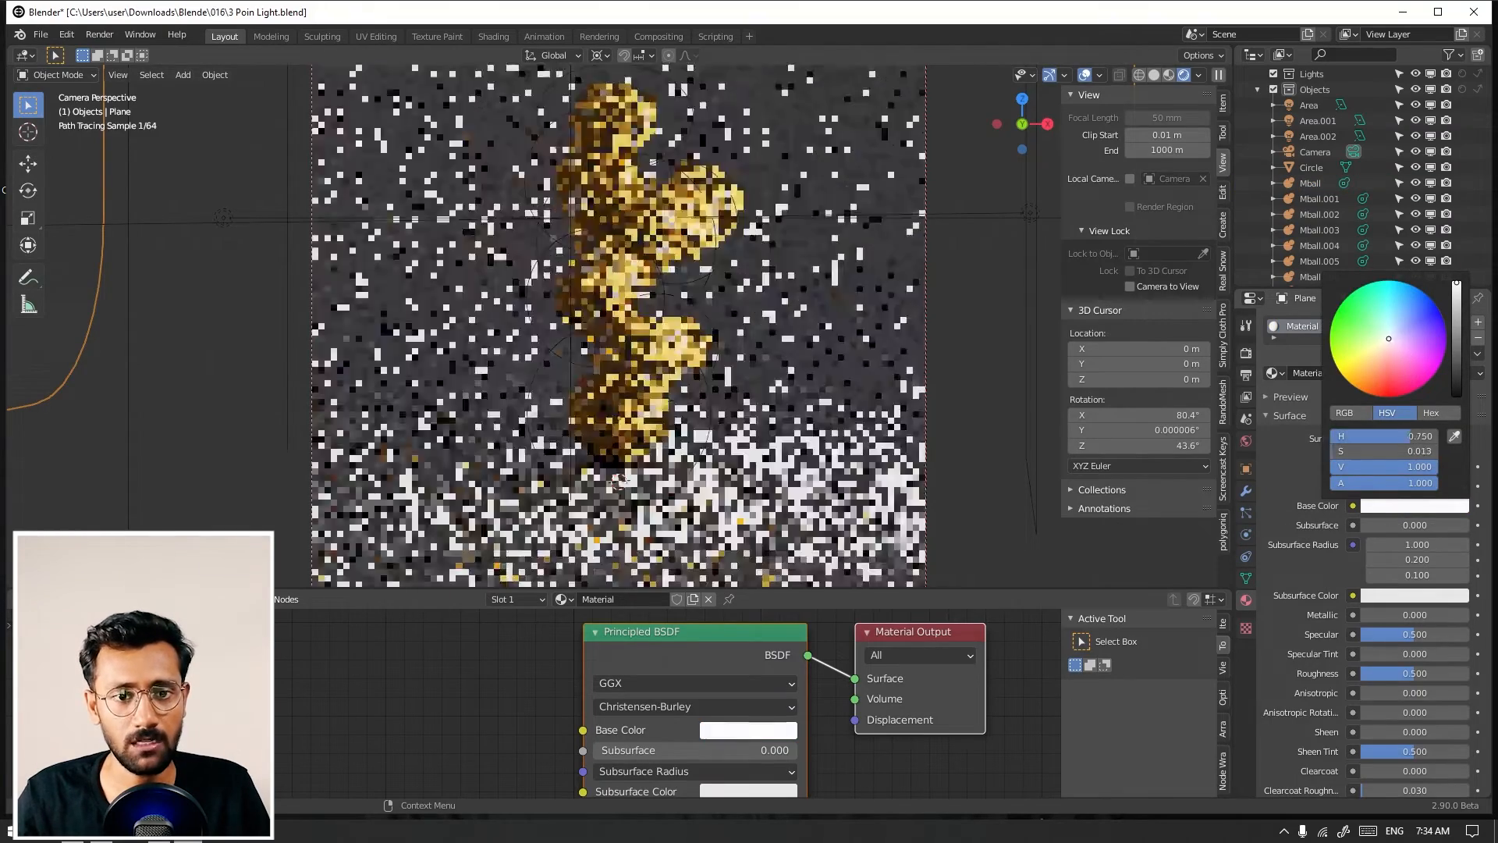
pyautogui.moveTo(1397, 328); pyautogui.dragTo(1395, 327)
# - Assign the backdrop's existing blue material, Material, to the floor disc under the figure
pyautogui.click(713, 480)
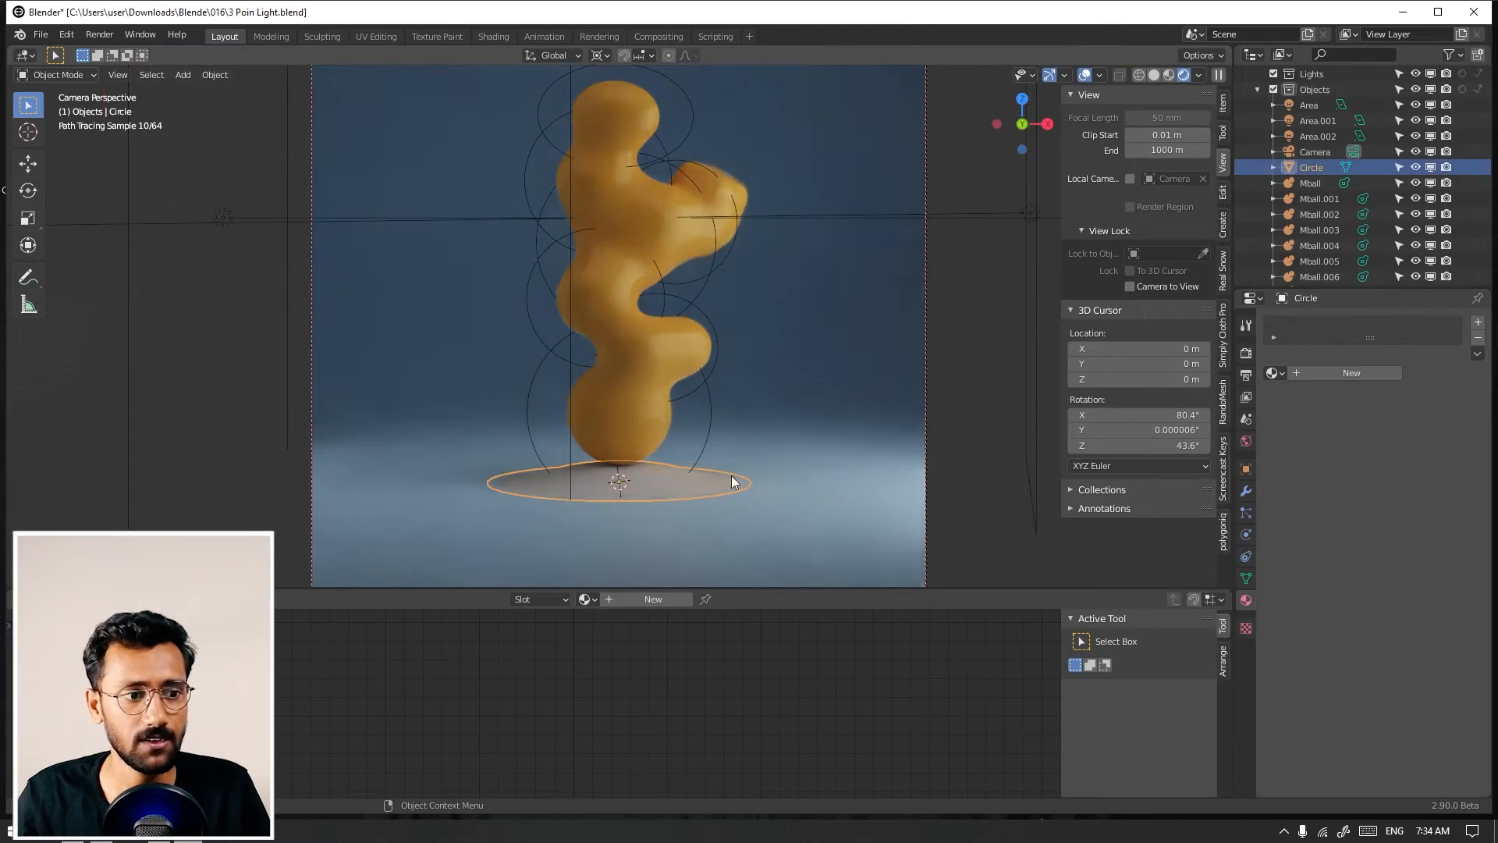
pyautogui.click(1274, 371)
pyautogui.click(1292, 413)
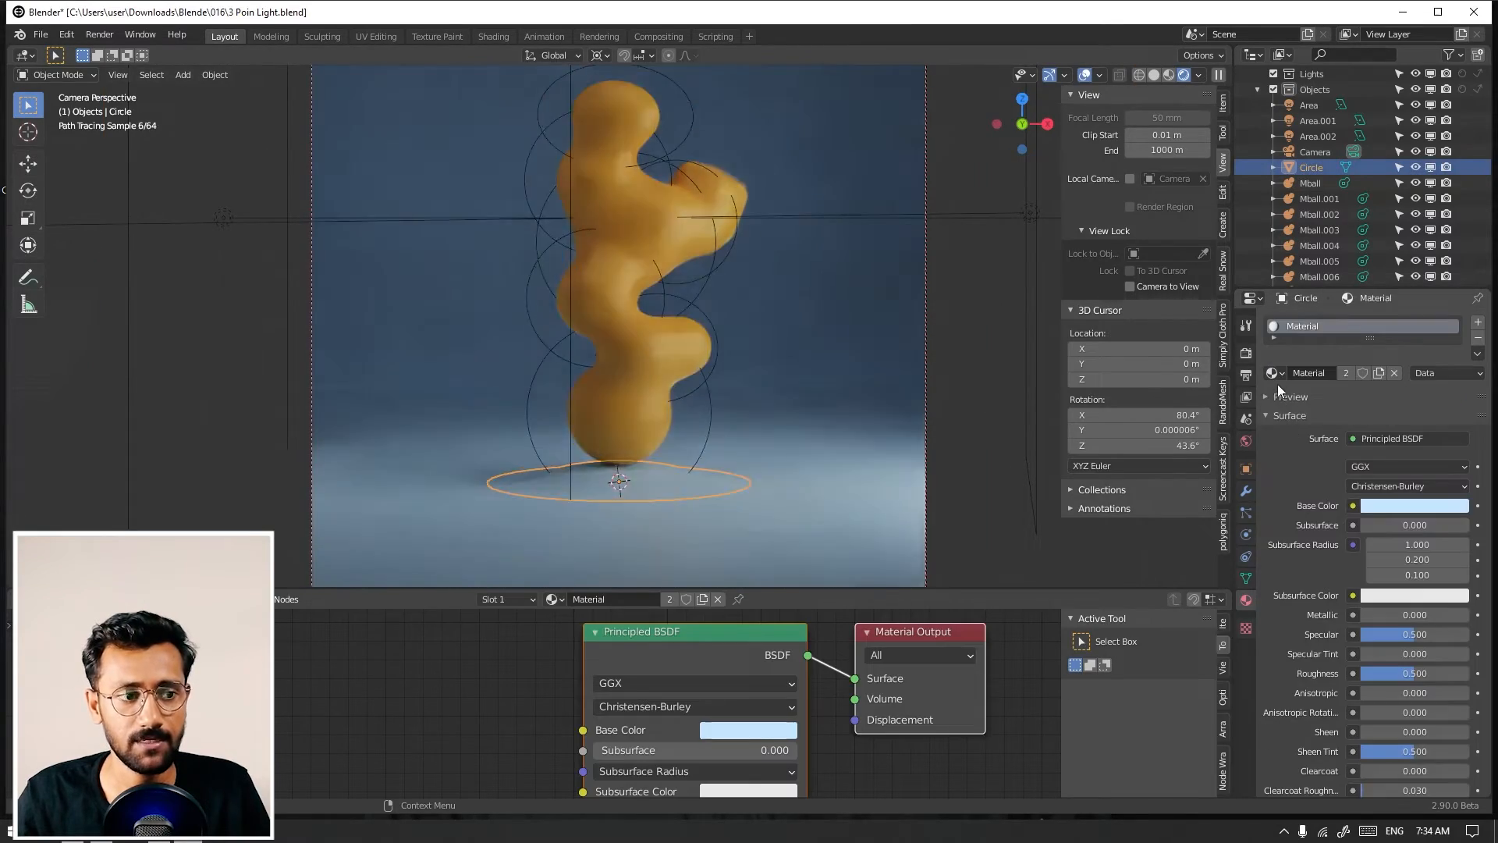
# - Save the file, render a test image to inspect the figure and backdrop up close, and save again after closing the render
pyautogui.click(914, 445)
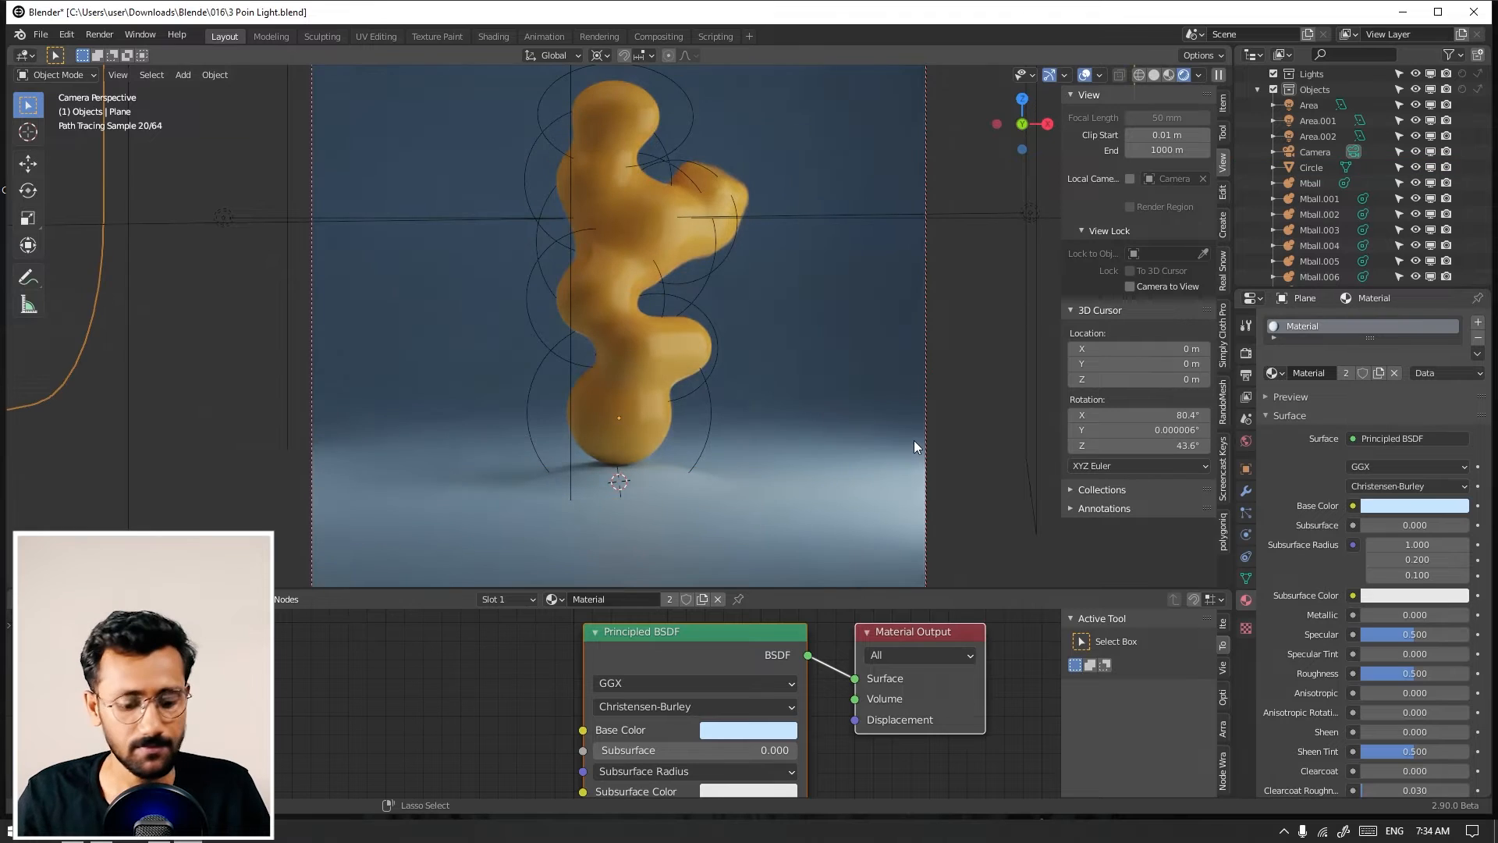
pyautogui.hotkey('ctrl', 's')
pyautogui.press('F12')
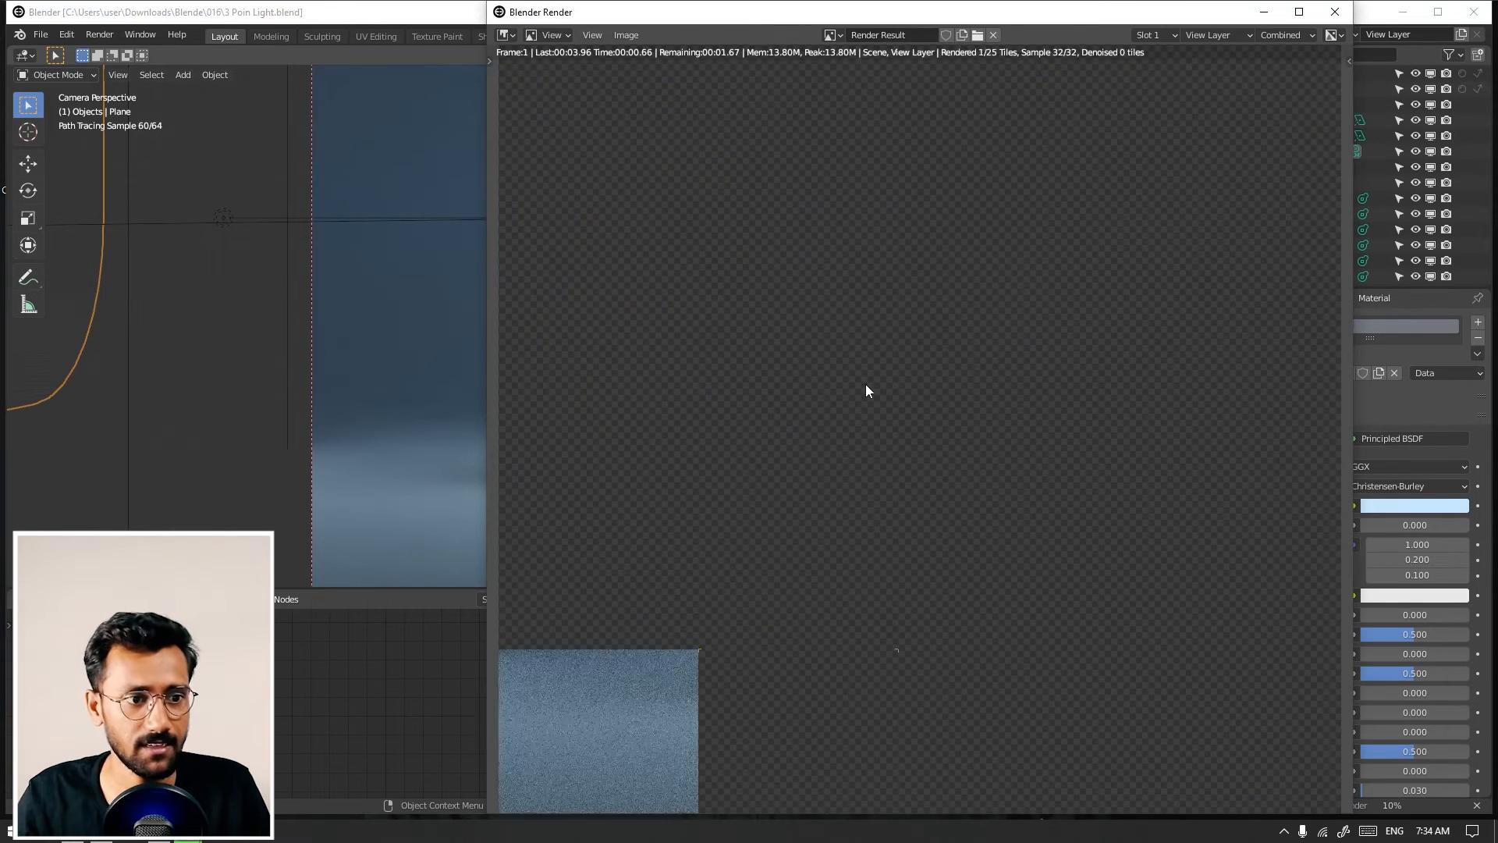
pyautogui.scroll(-4, 874, 413)
pyautogui.scroll(2, 890, 439)
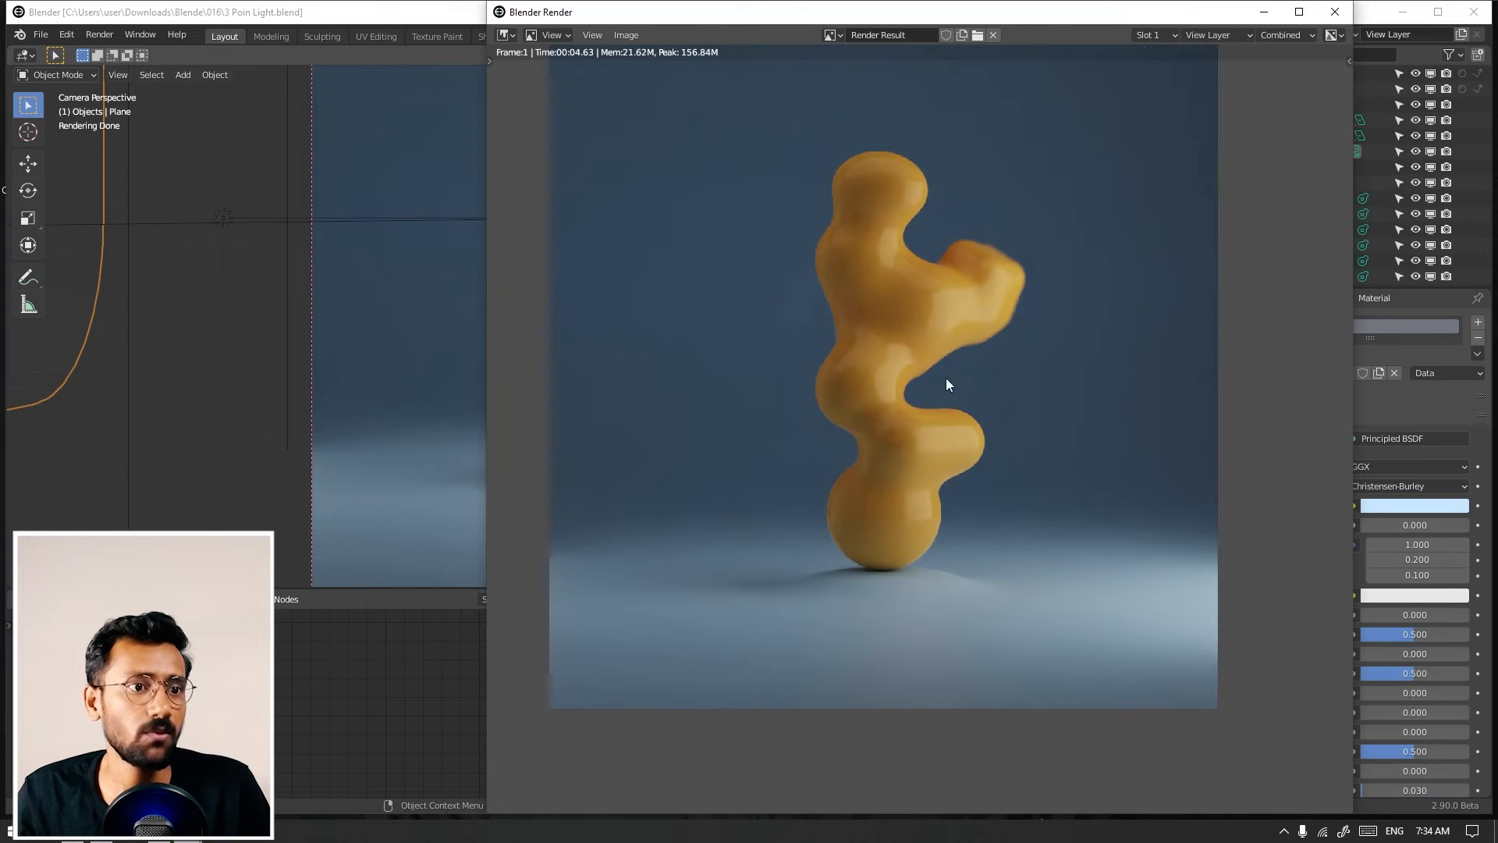
pyautogui.scroll(-1, 936, 373)
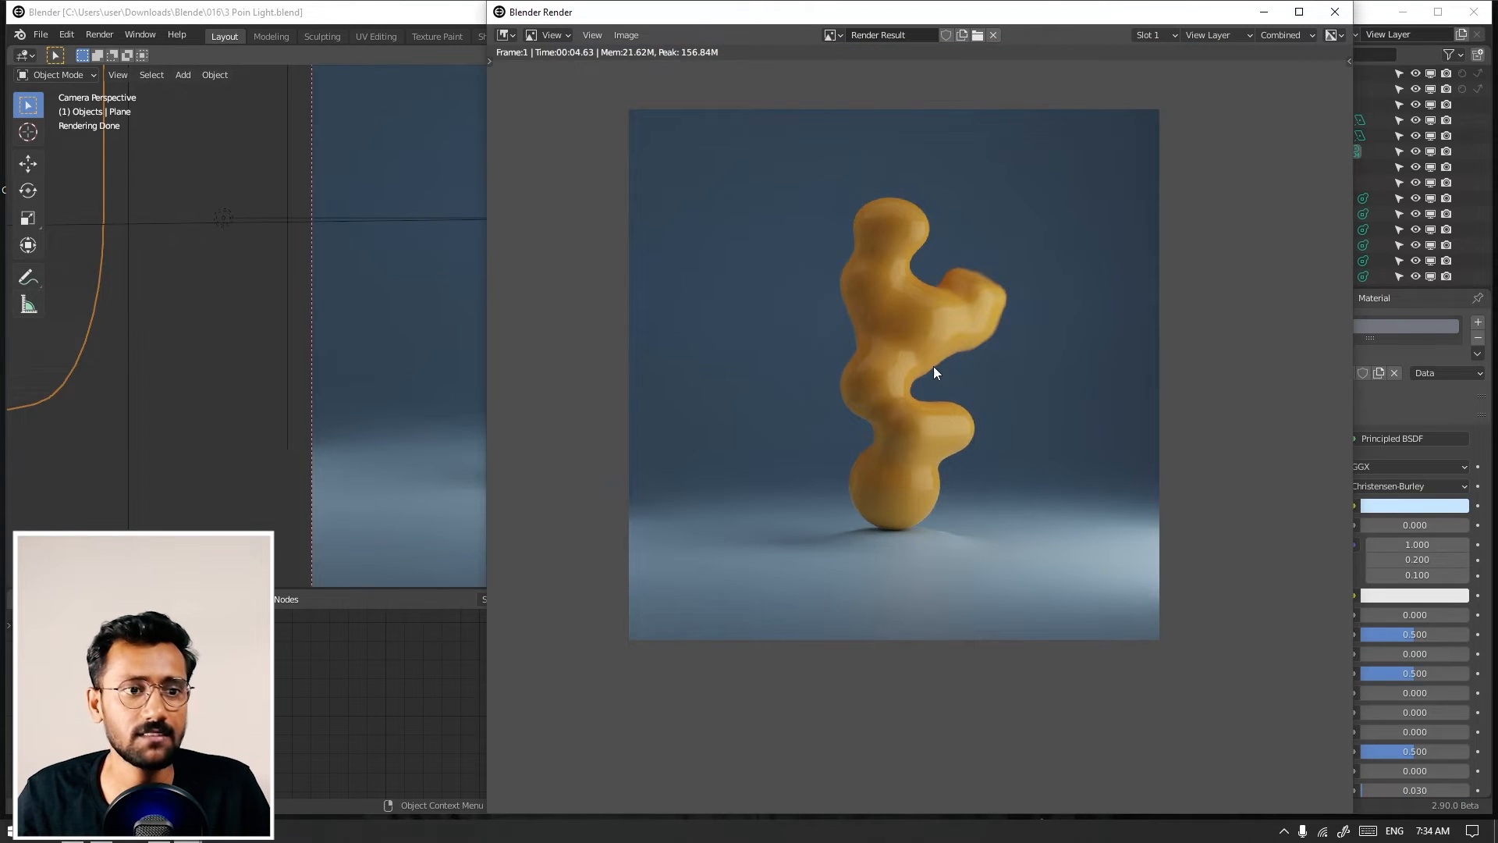
pyautogui.scroll(3, 934, 369)
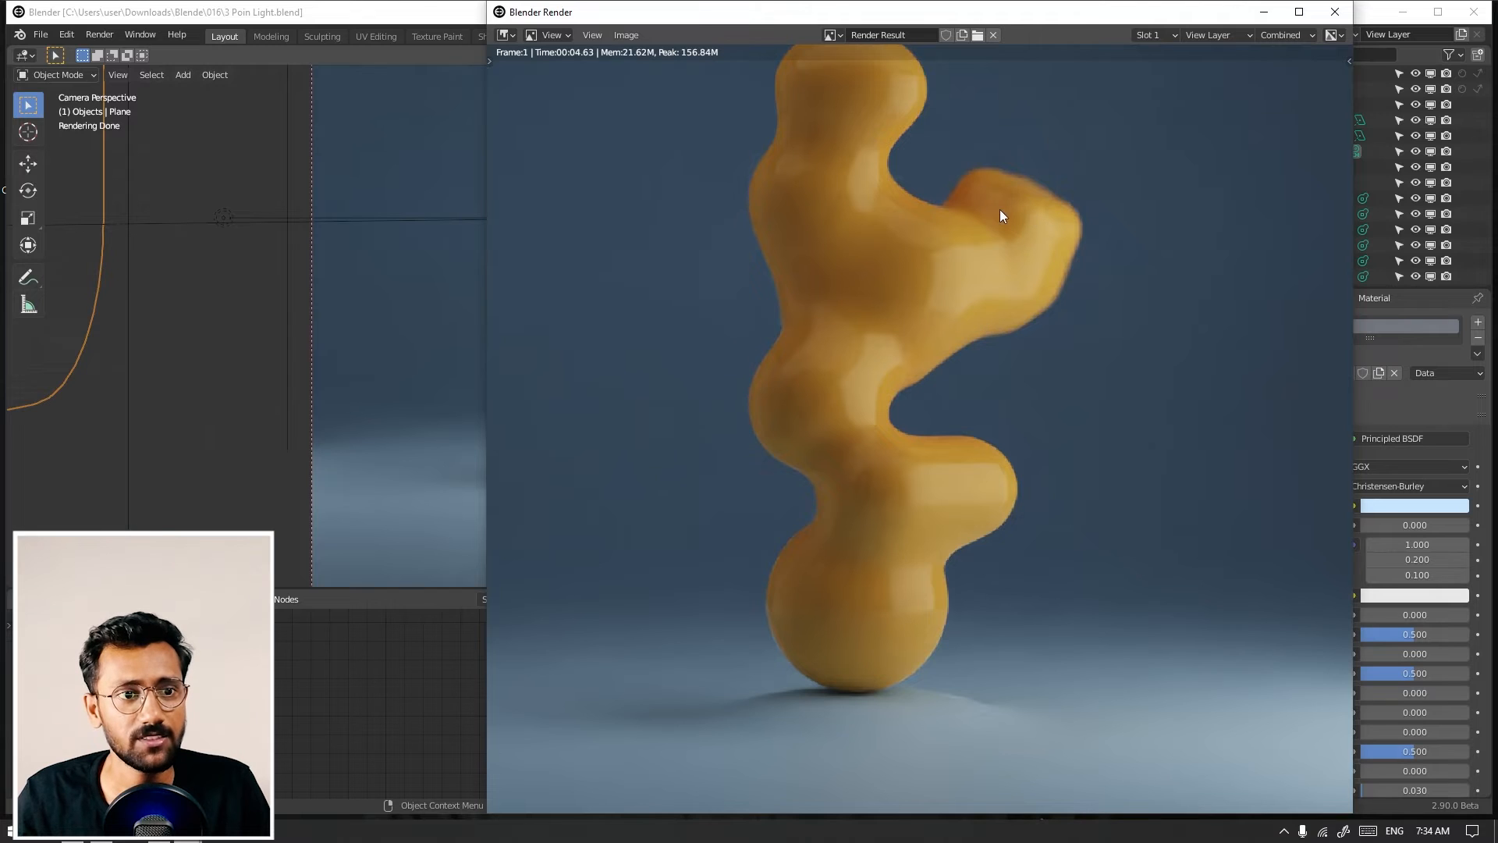
pyautogui.scroll(-2, 999, 211)
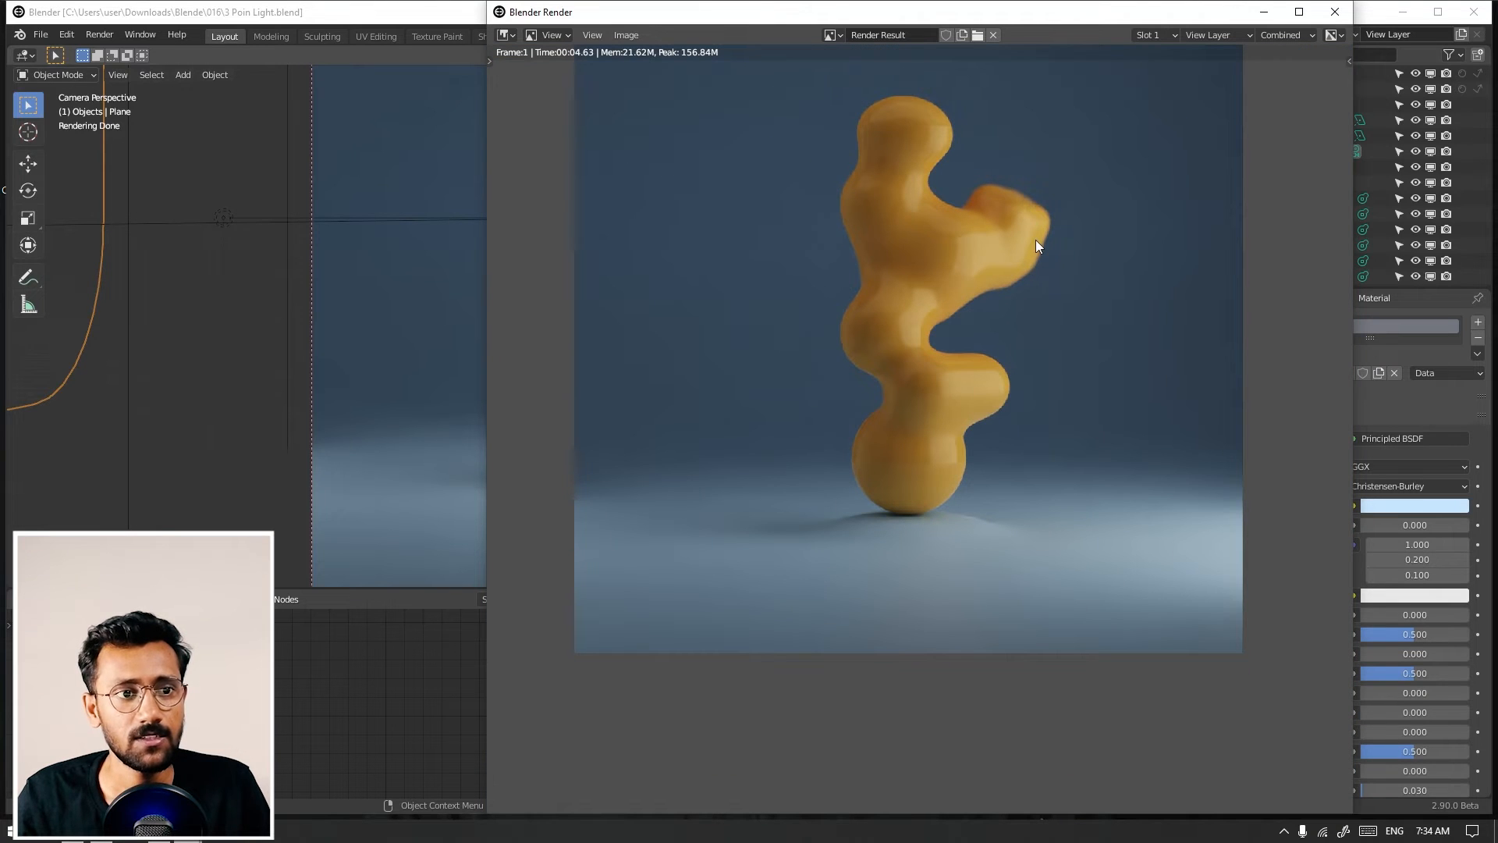
pyautogui.click(1335, 12)
pyautogui.hotkey('ctrl', 's')
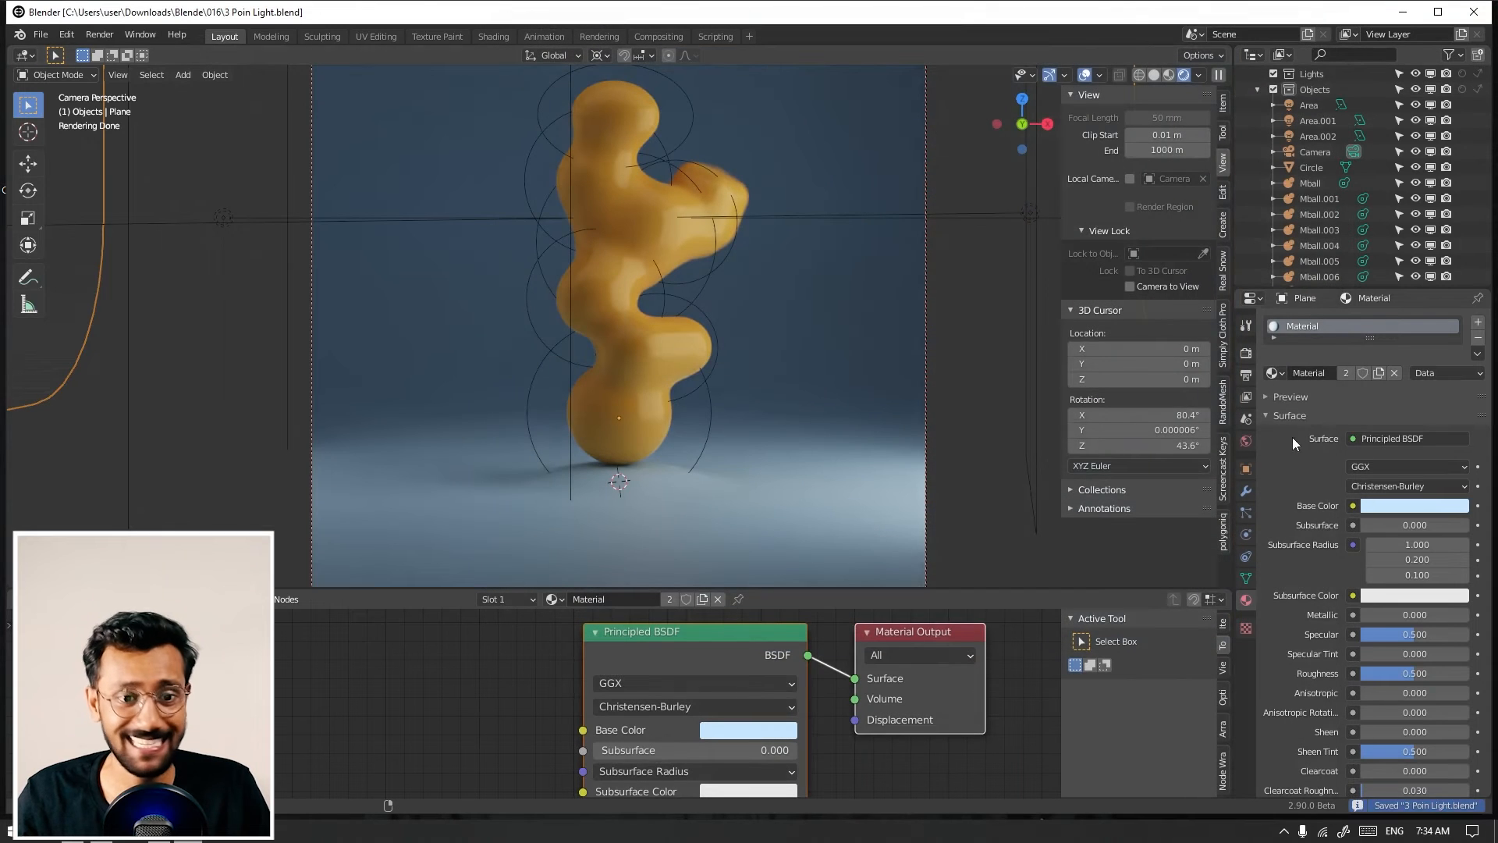
# - Set the output resolution scale to 200%, keeping the 1080 px base resolution
pyautogui.click(1258, 418)
pyautogui.click(1246, 396)
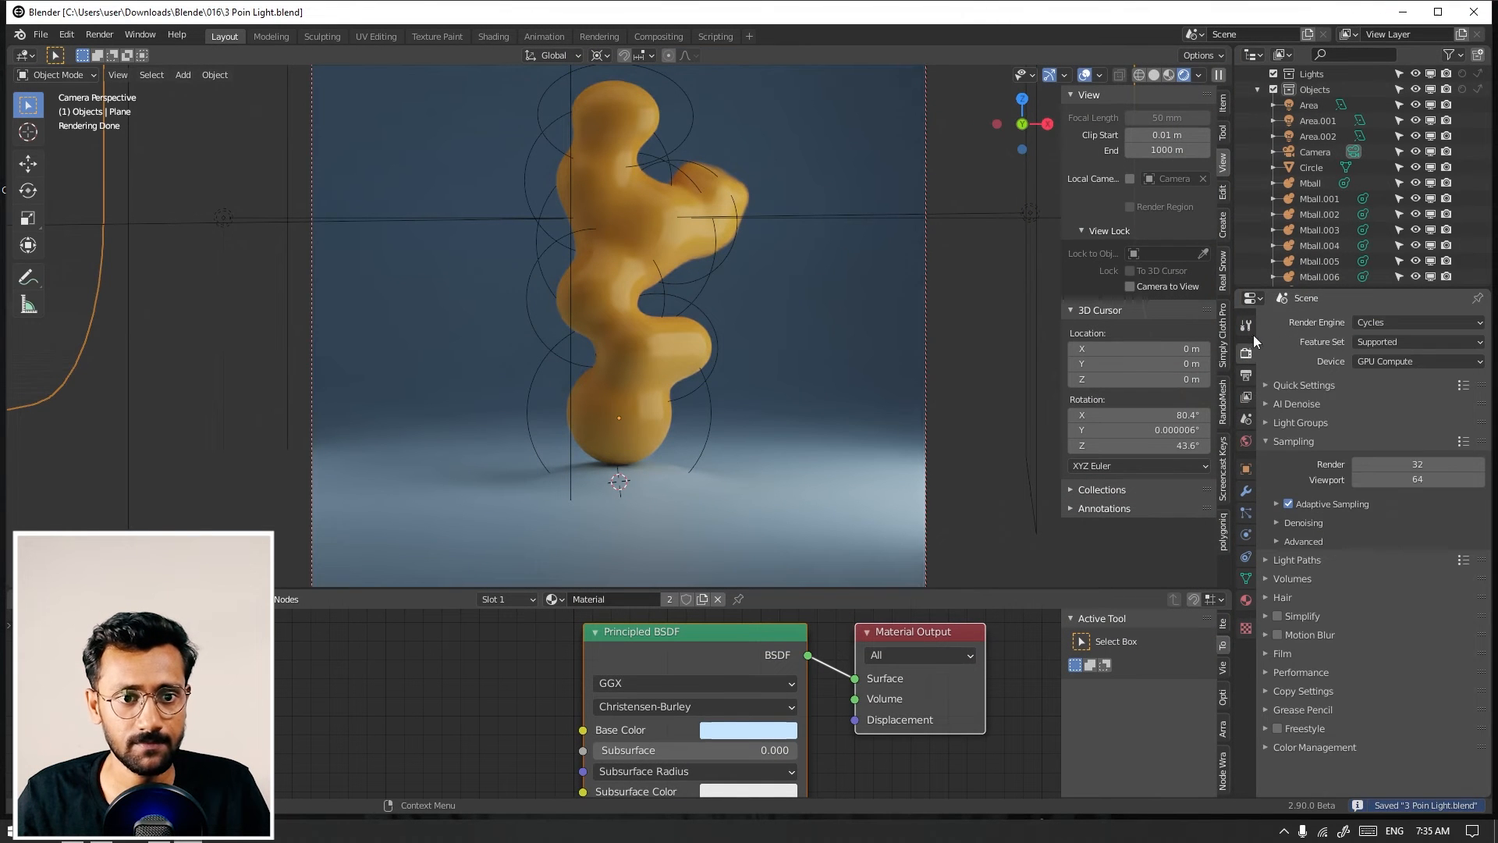
pyautogui.click(1246, 375)
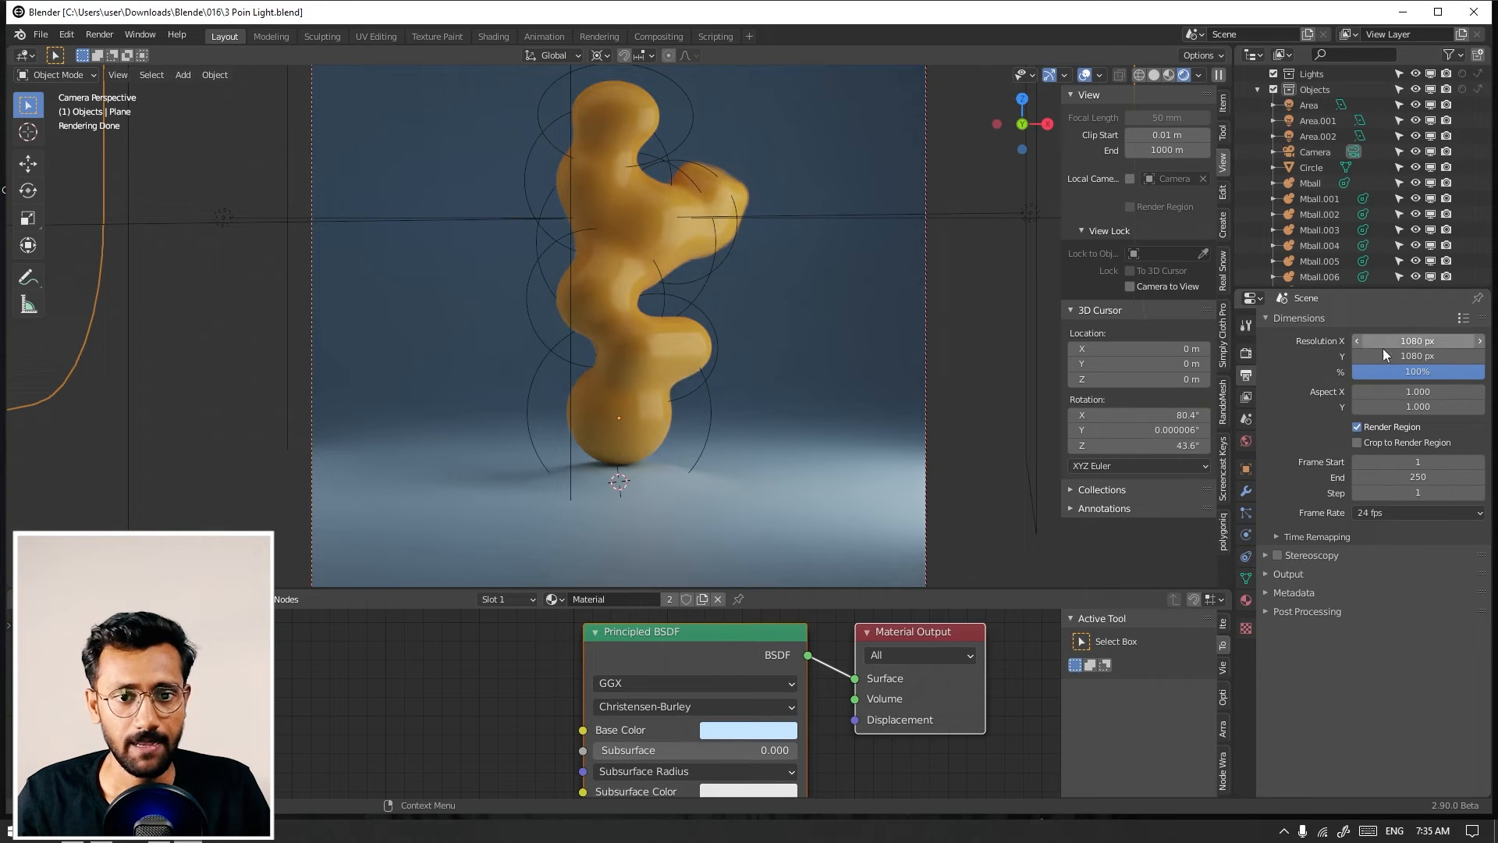
pyautogui.click(1455, 343)
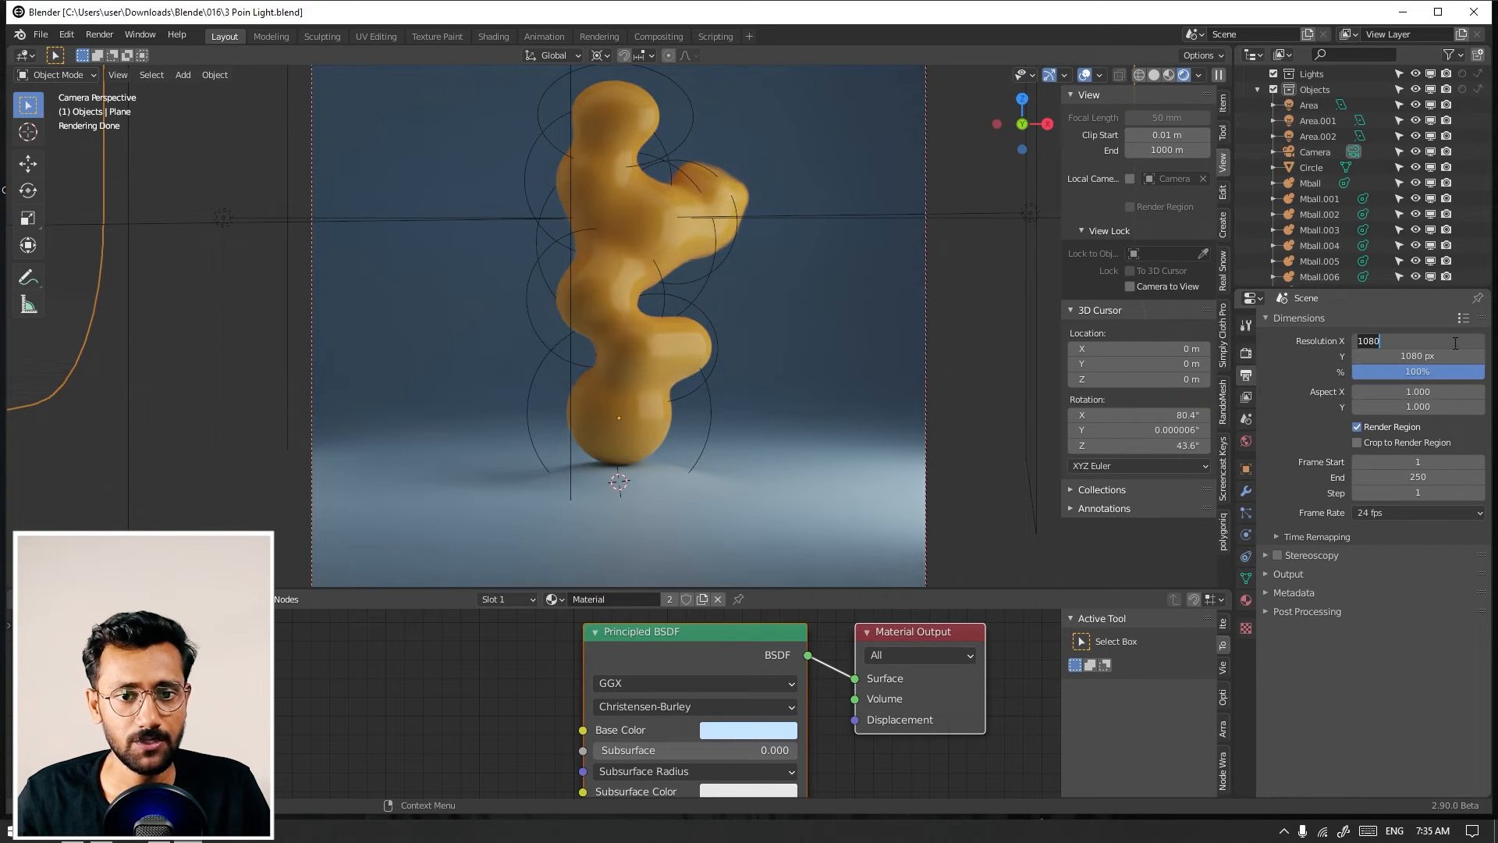
pyautogui.press('Return')
pyautogui.click(1440, 373)
pyautogui.write('200')
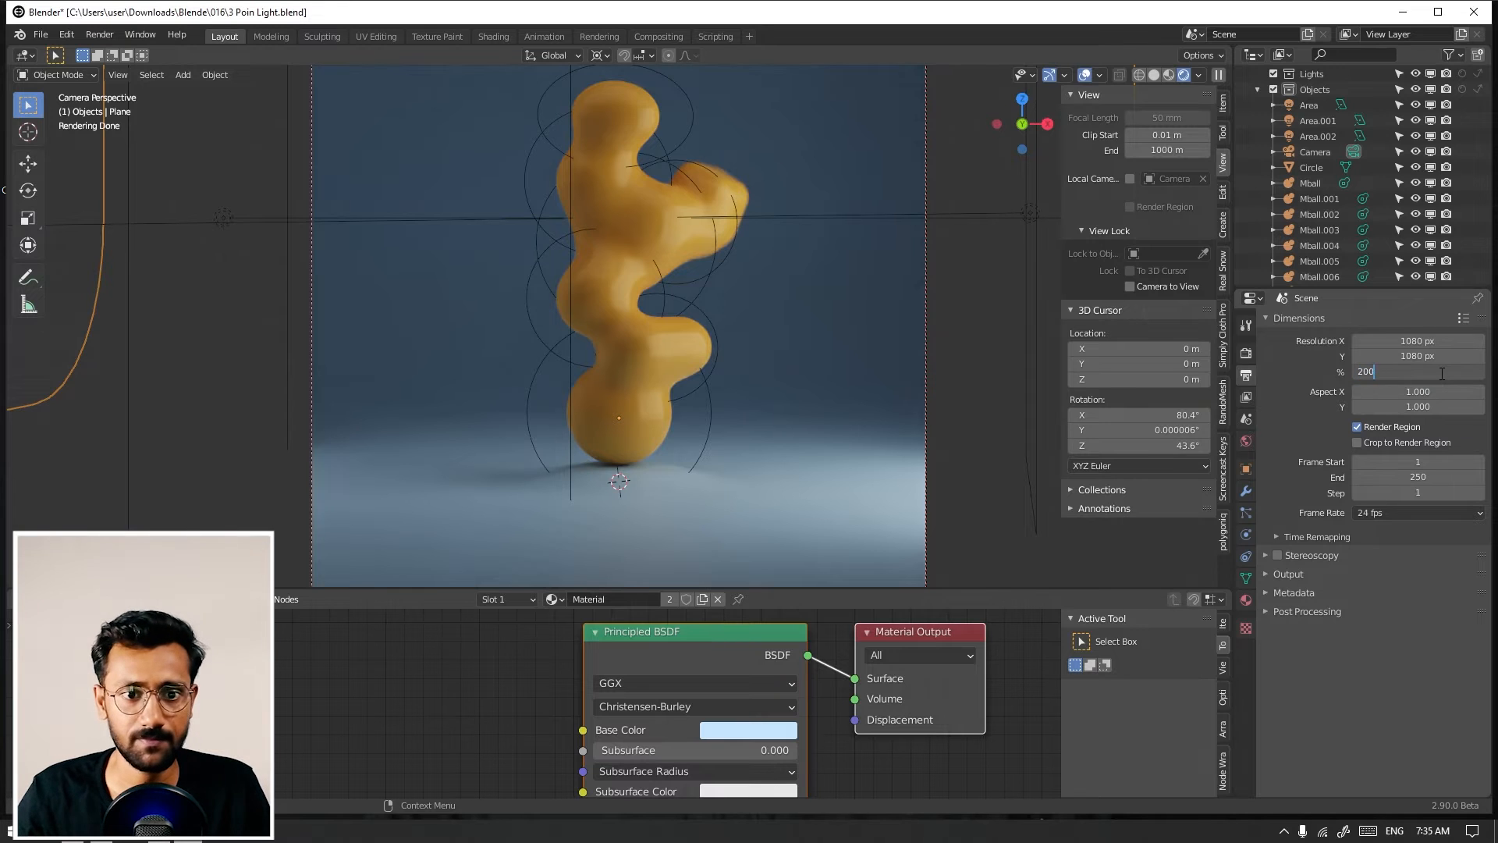
pyautogui.press('Return')
# - Set the Cycles render samples to 500 and start the final render, with the whole frame in view
pyautogui.click(1246, 354)
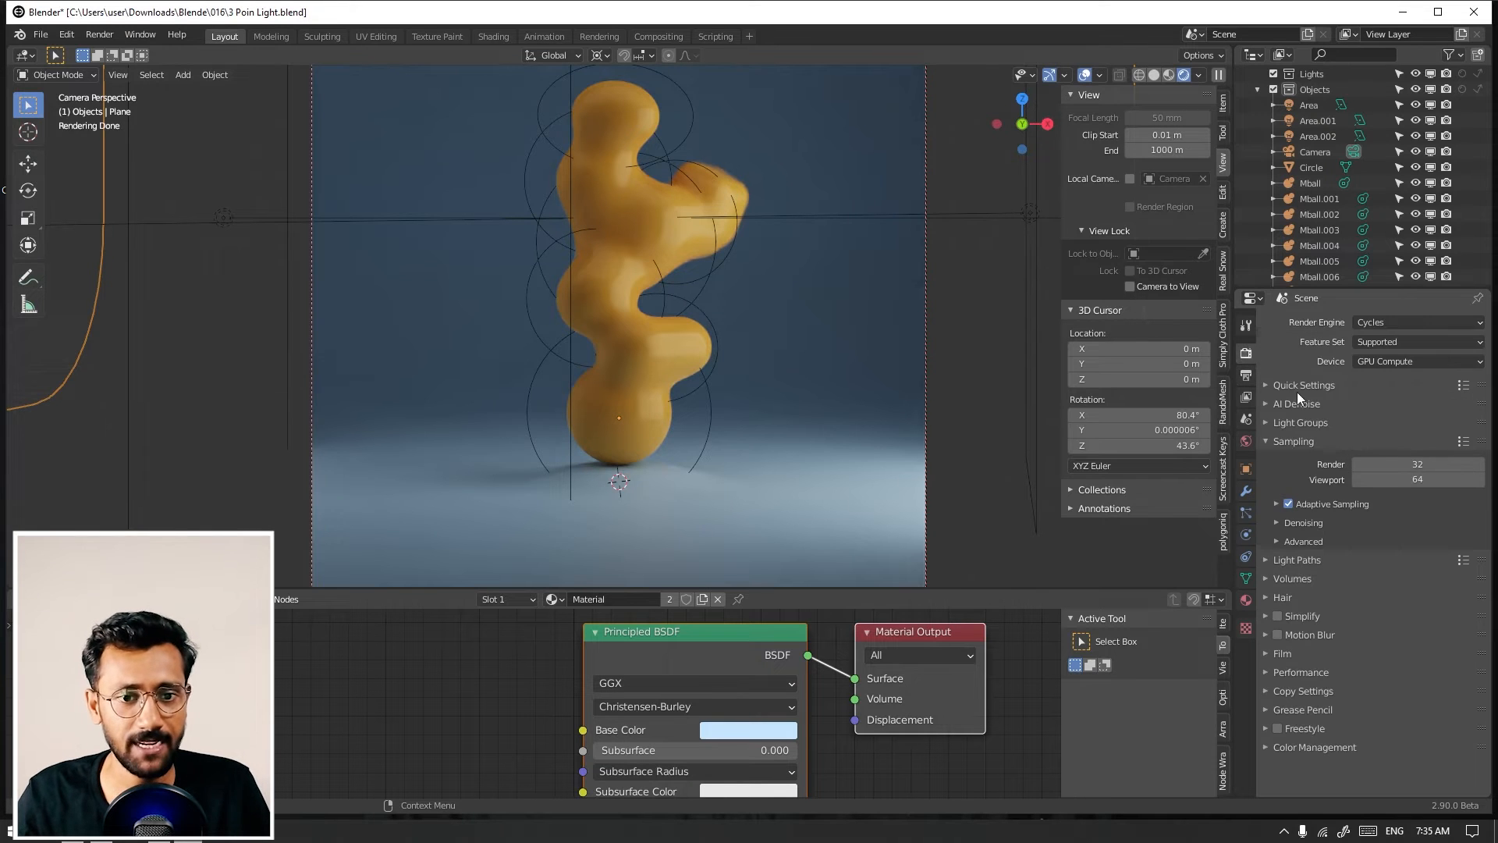
pyautogui.click(1414, 463)
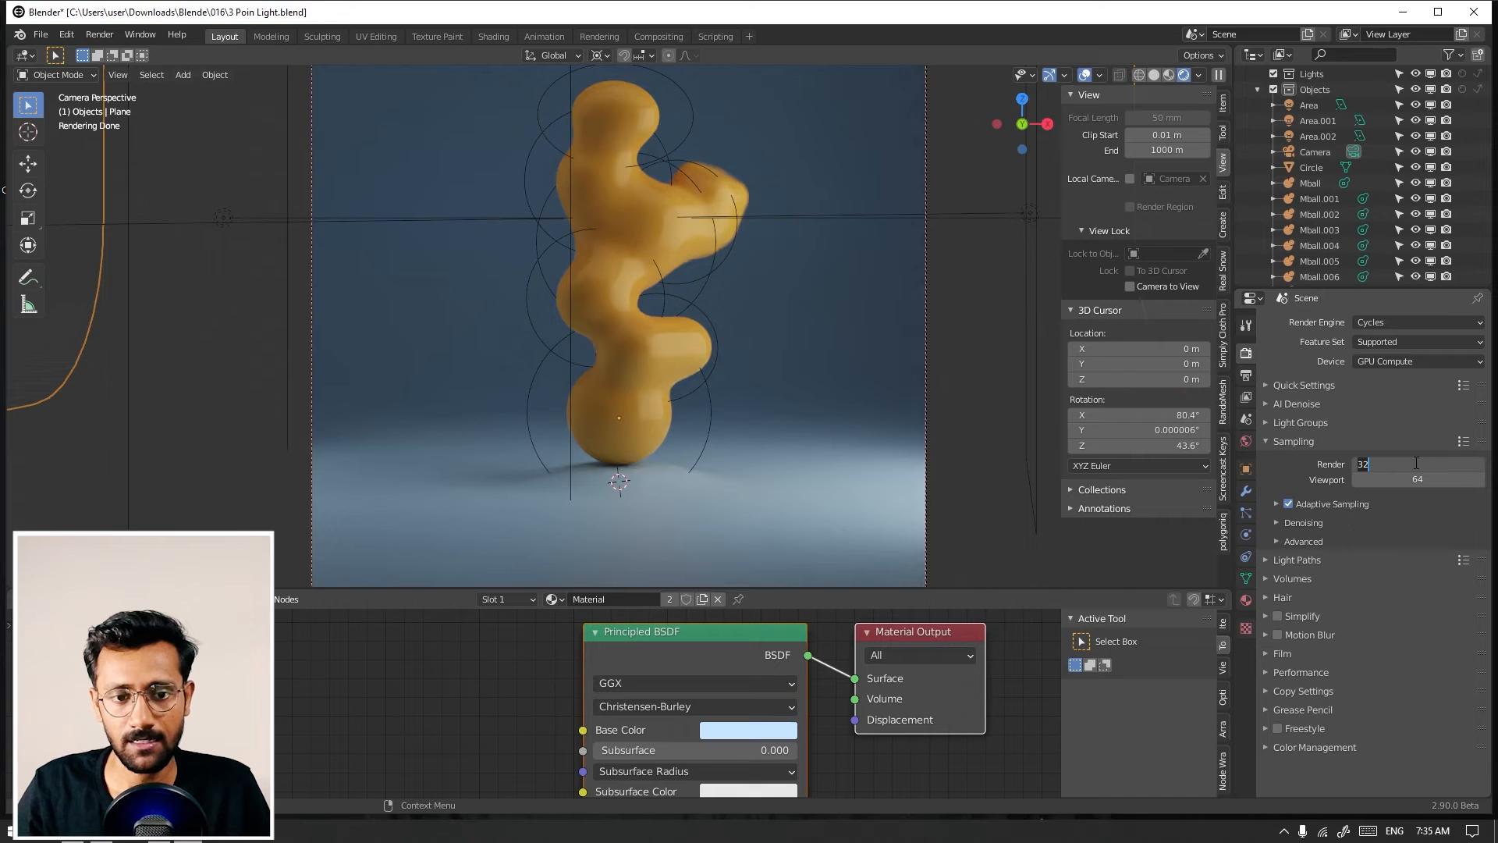
pyautogui.write('200')
pyautogui.press('Return')
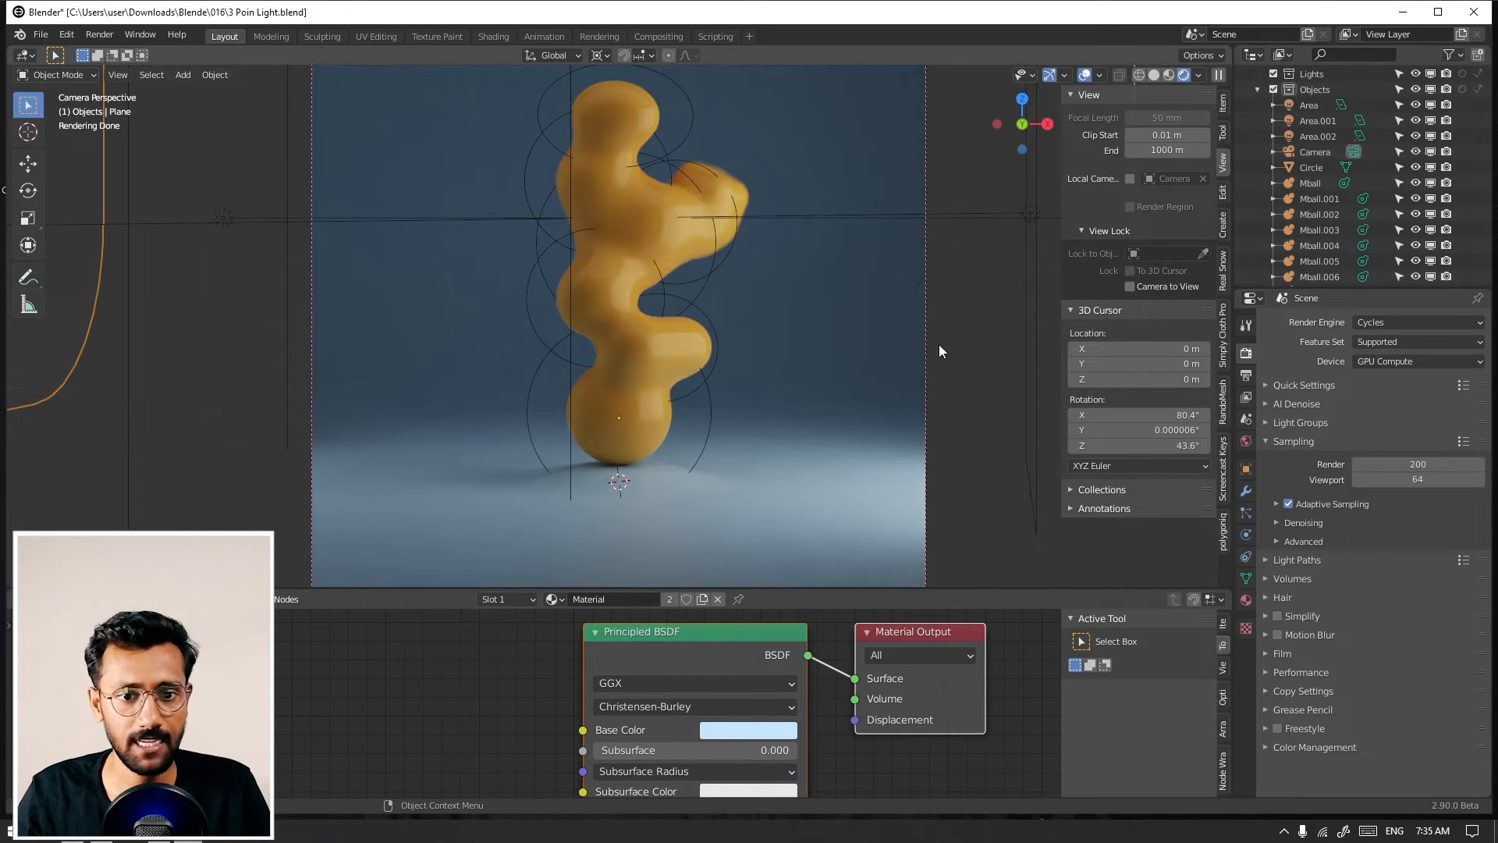
pyautogui.click(1386, 465)
pyautogui.write('500')
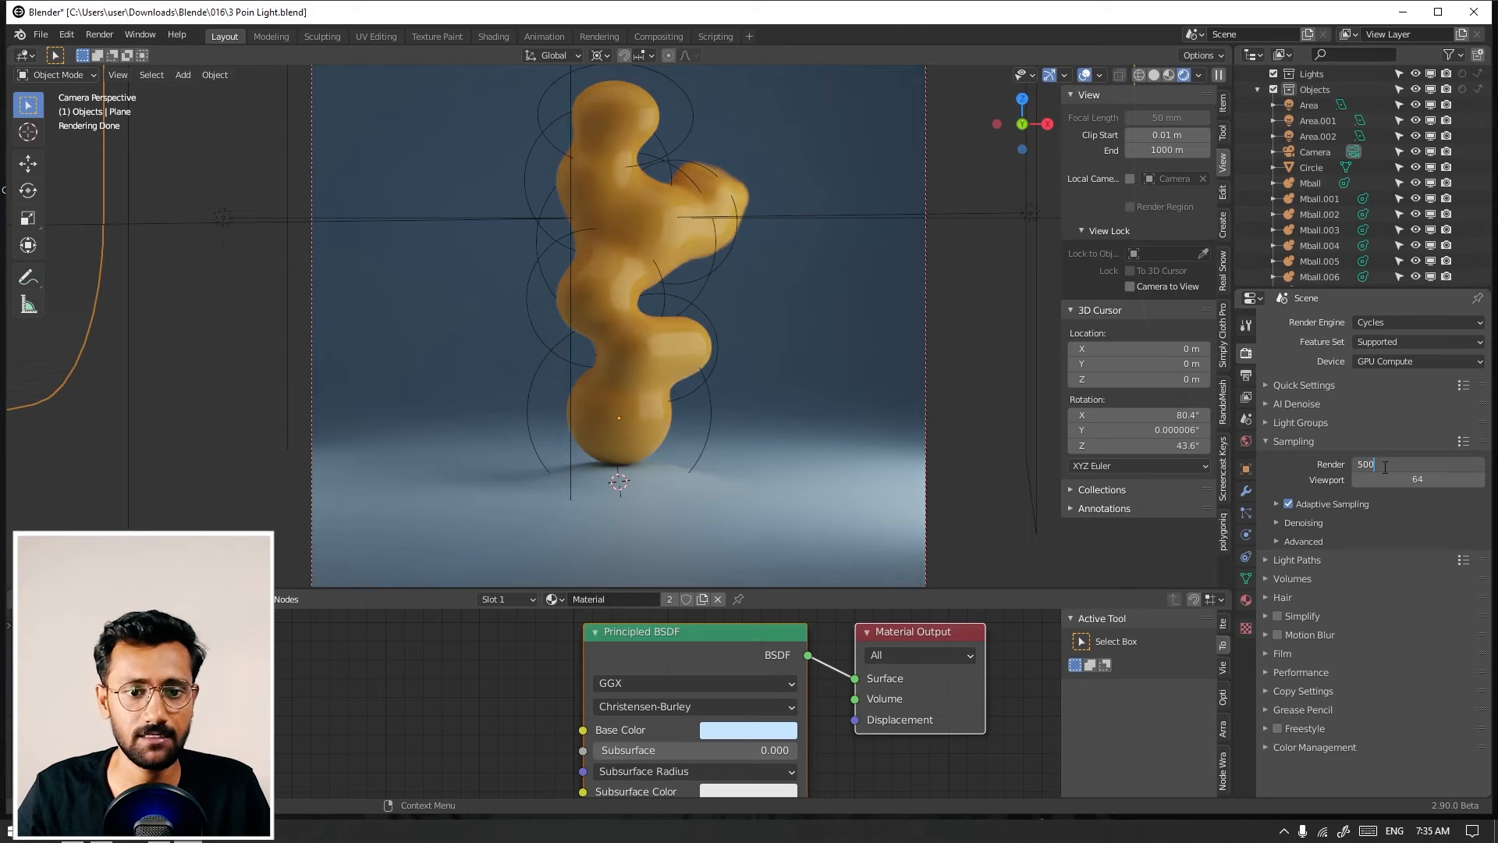
pyautogui.press('Return')
pyautogui.press('F12')
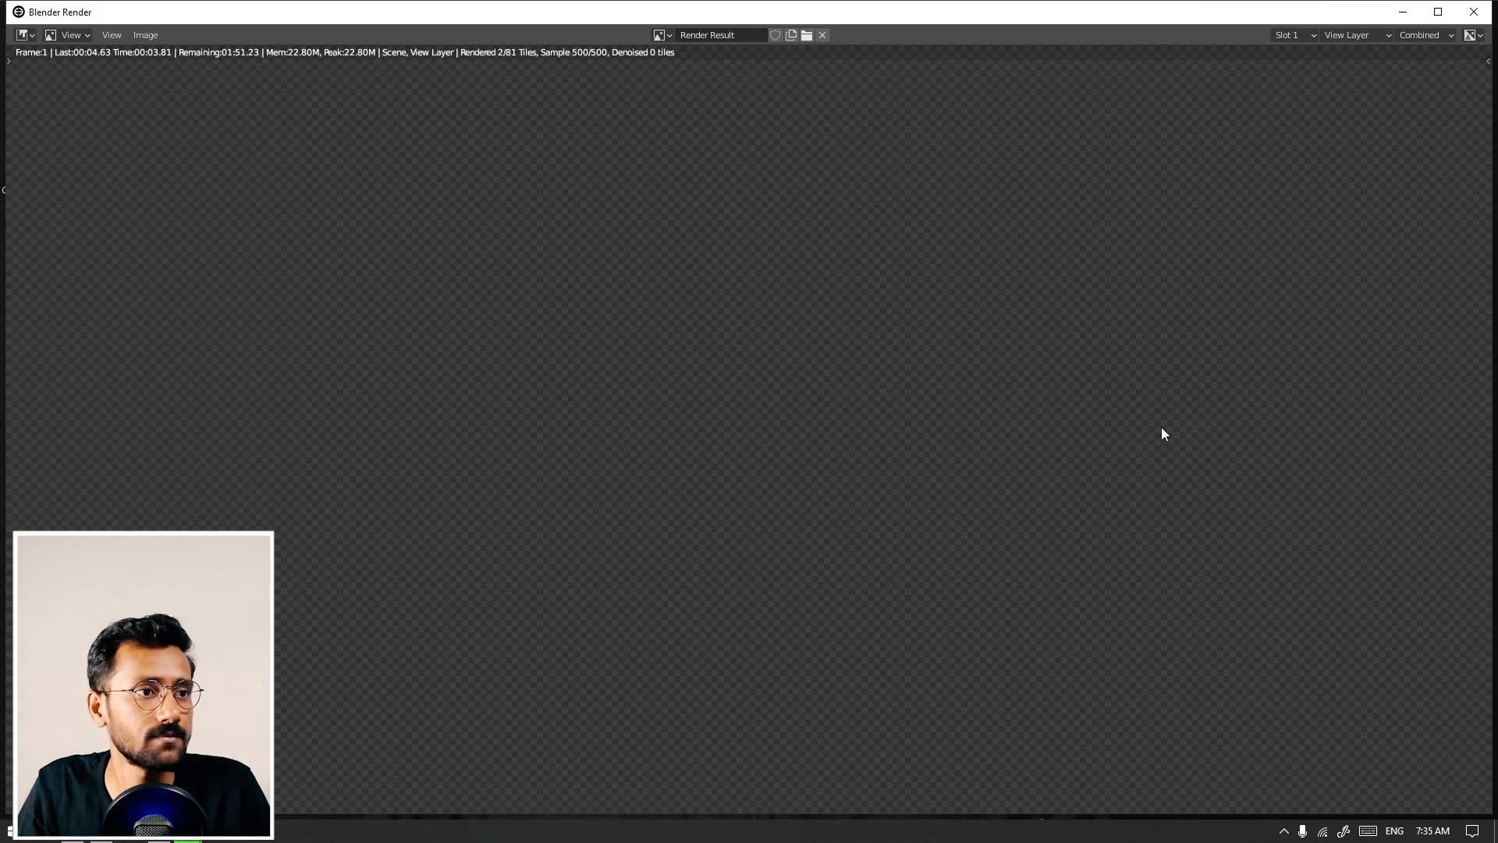
pyautogui.scroll(-4, 822, 652)
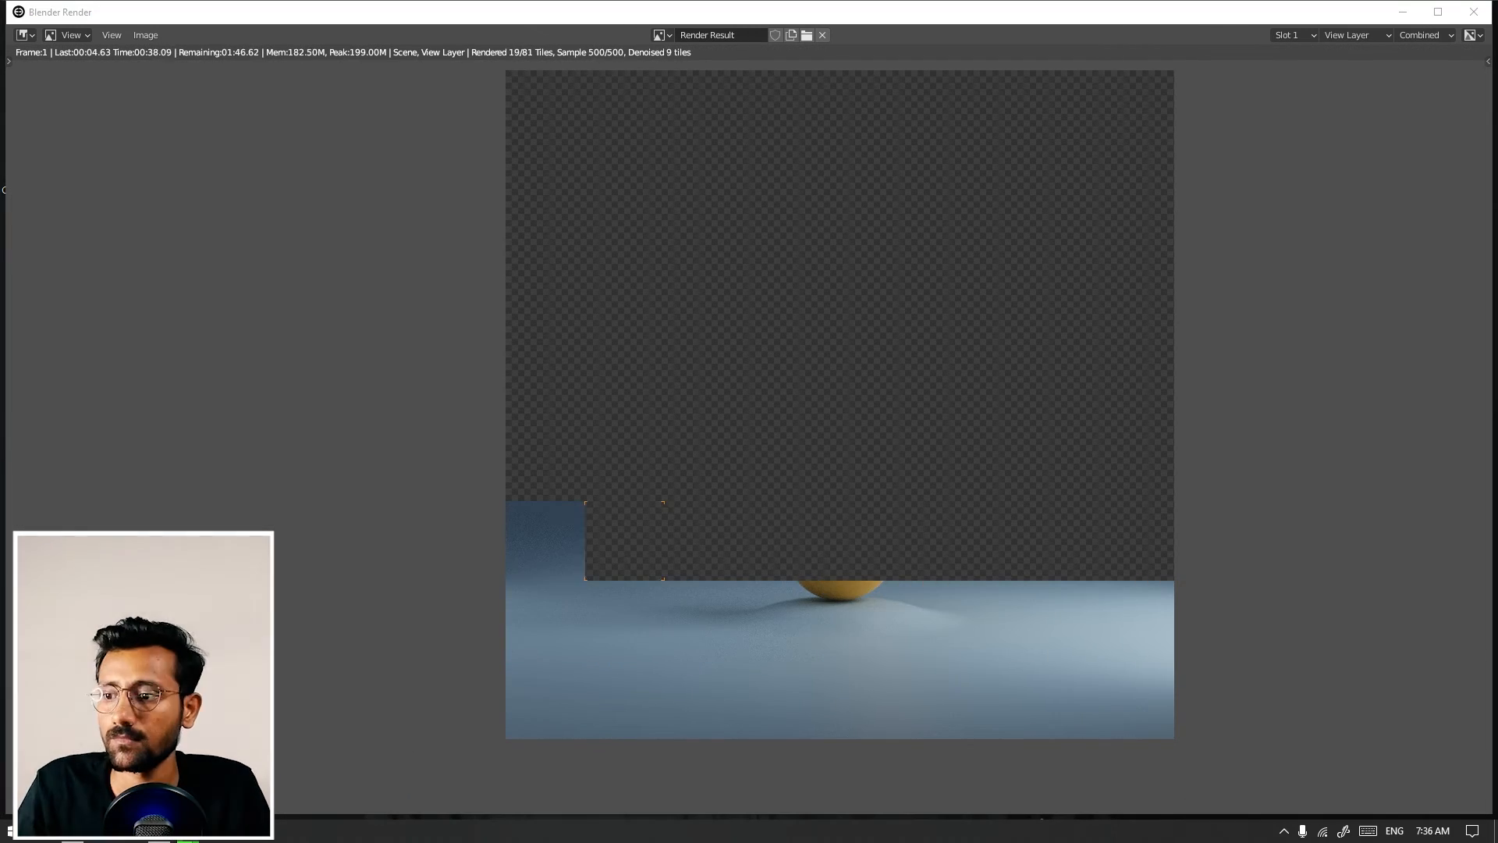